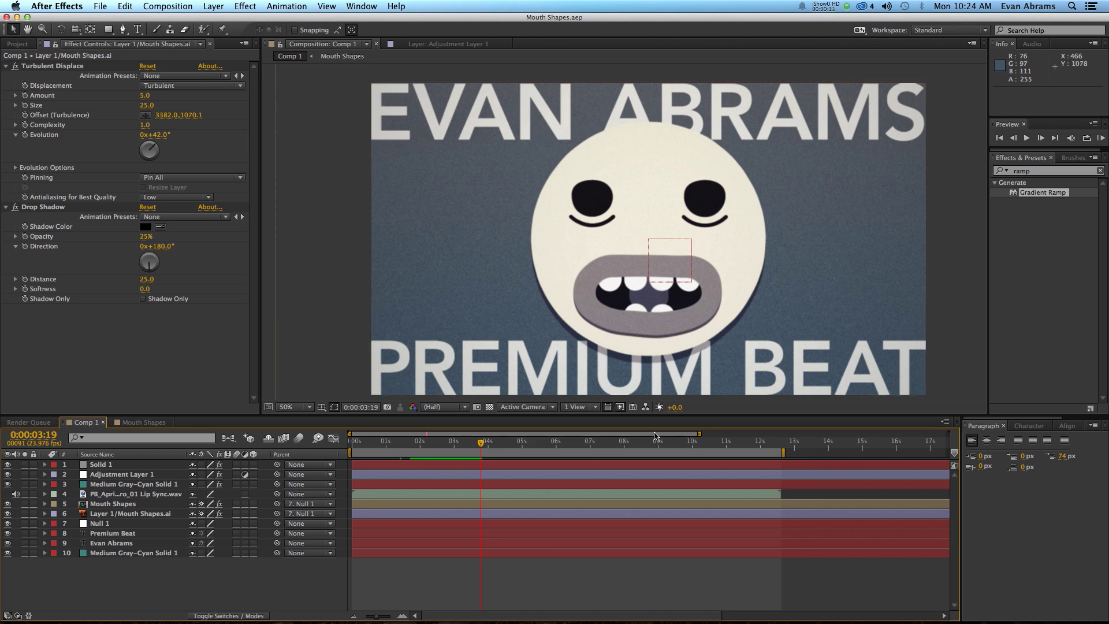
Show the lip-sync audio layer's waveform in the timeline.
click(118, 495)
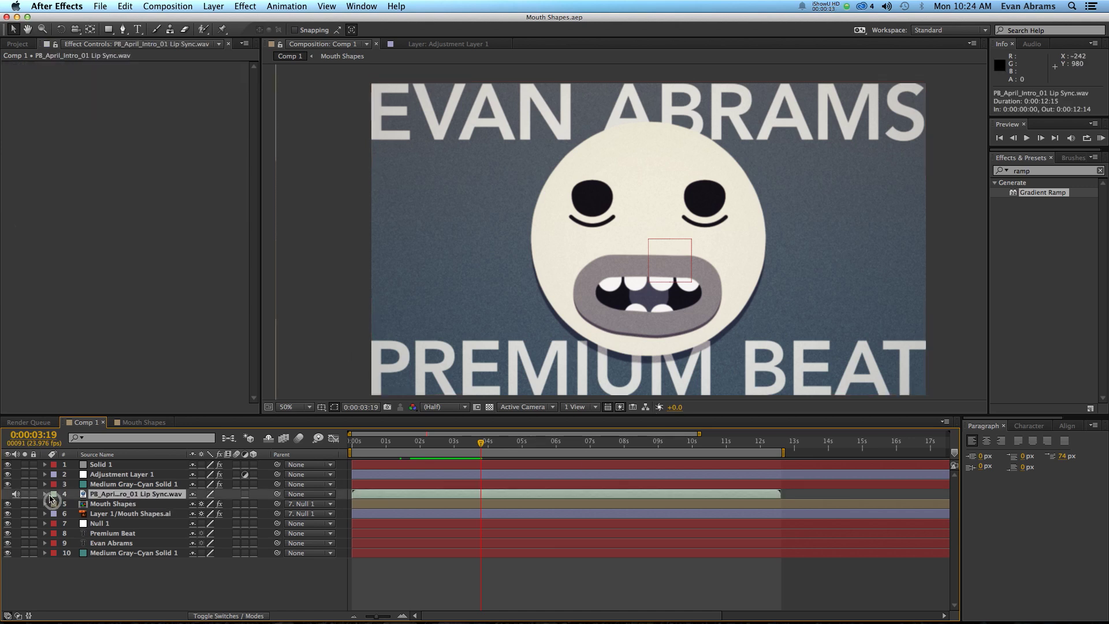
click(45, 495)
click(54, 504)
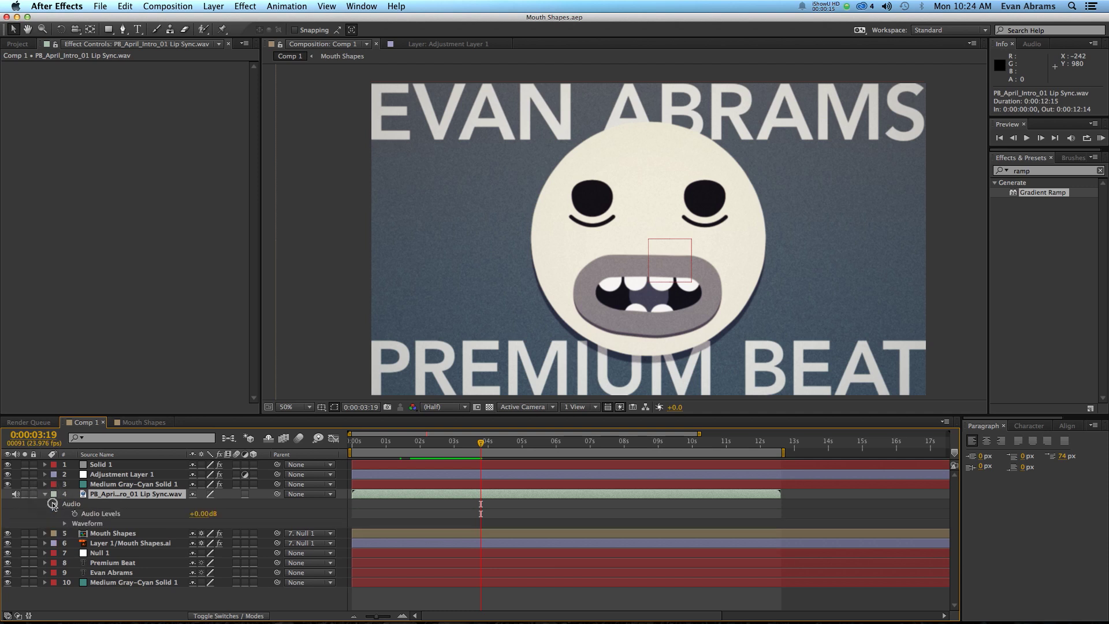
click(65, 523)
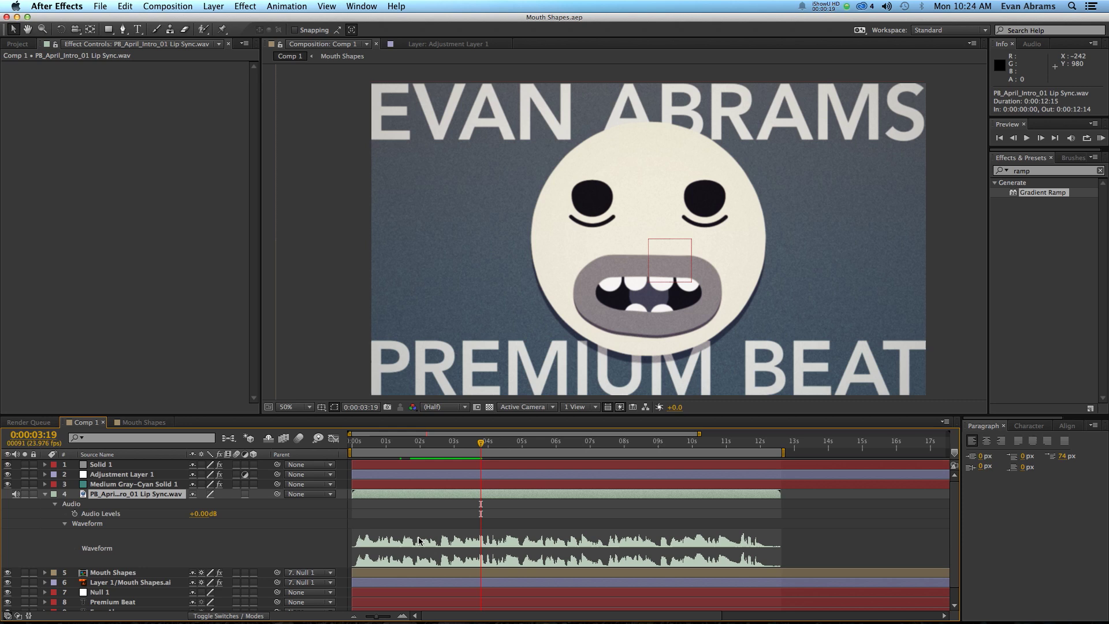
Reveal the Mouth Shapes Time Remap keyframes, zoom the timeline in, and scrub ahead a frame or two.
click(146, 572)
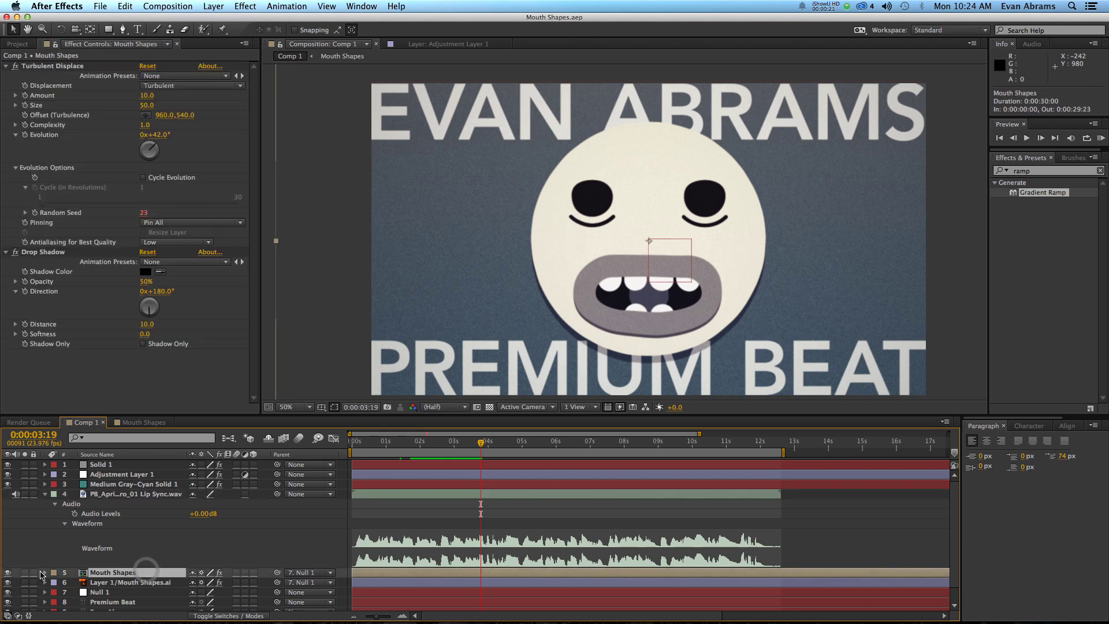
click(44, 572)
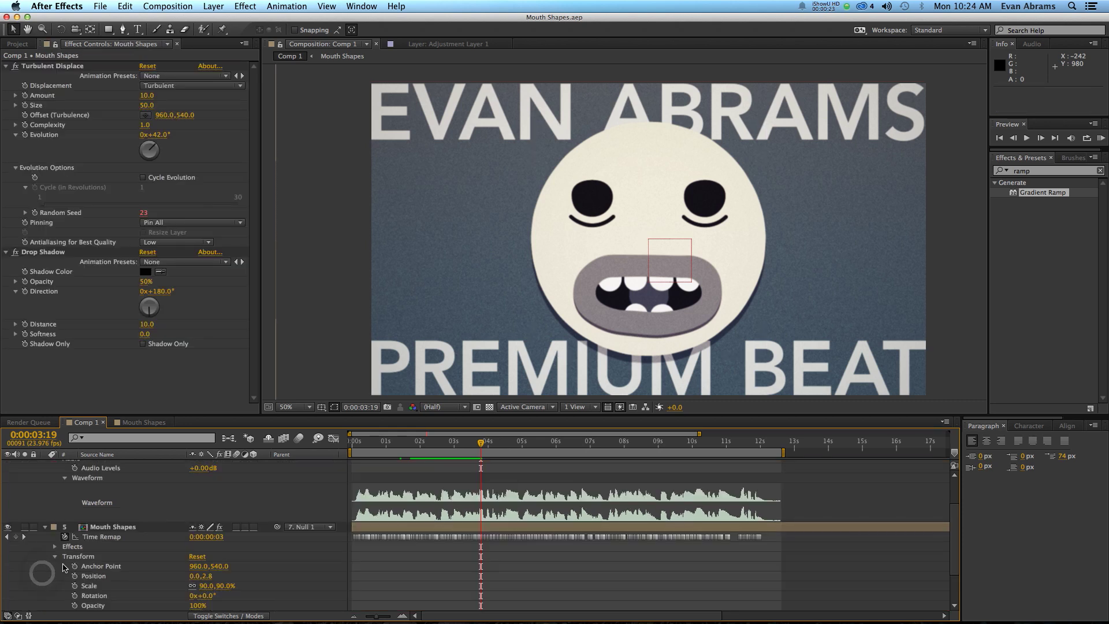
key(equal)
key(equal)
key(equal)
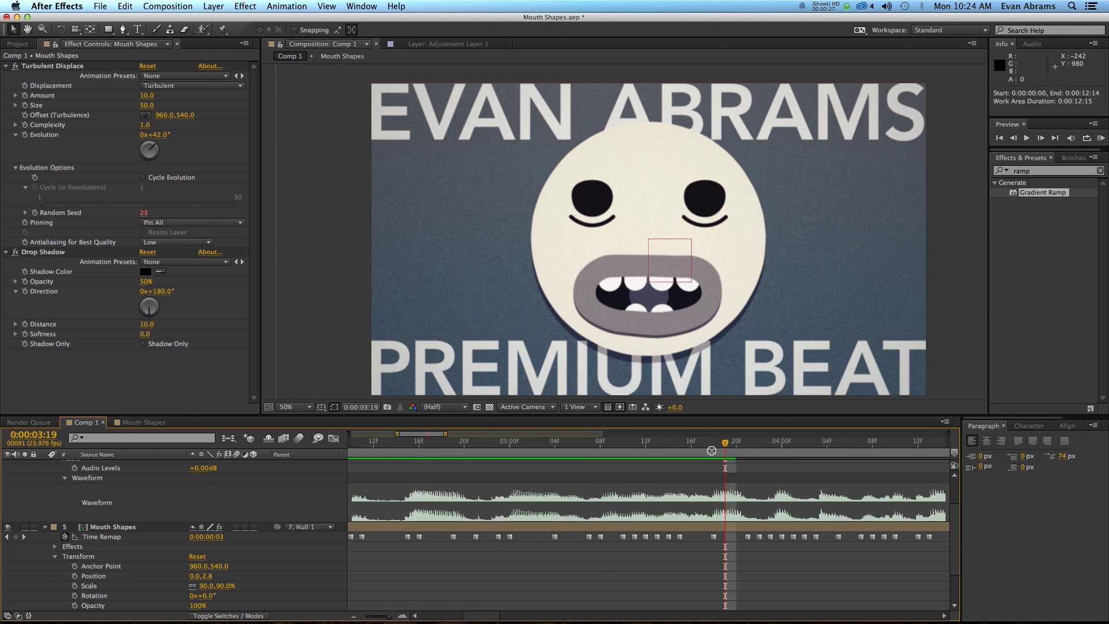
click(714, 450)
drag(733, 448, 753, 449)
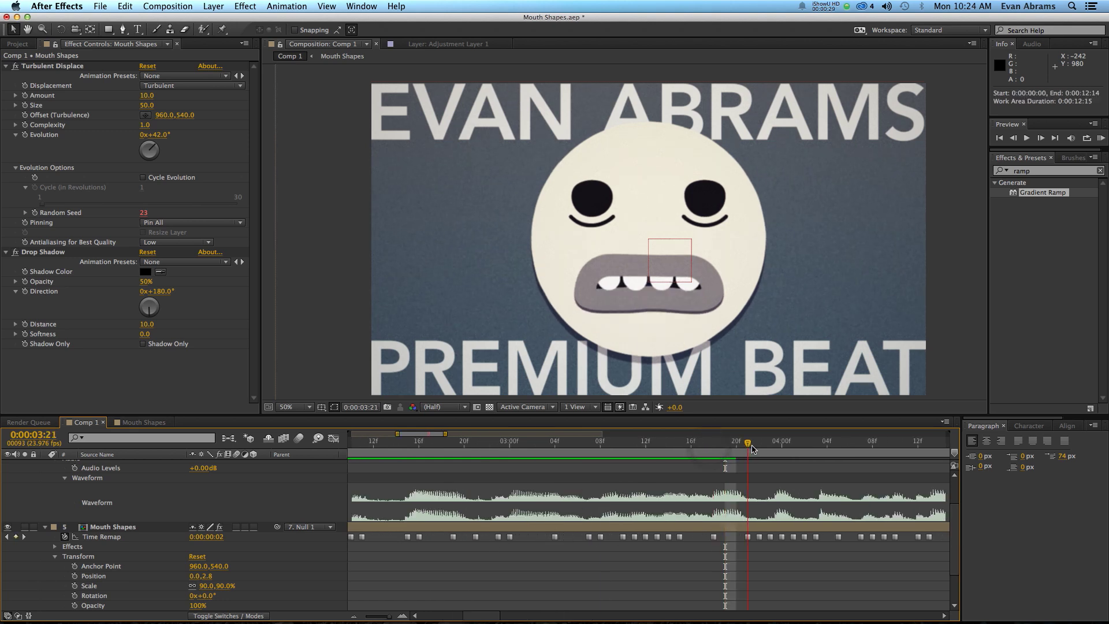
Open the Mouth Shapes precomp, zoom out to its whole timeline, and set time near the start.
double_click(699, 528)
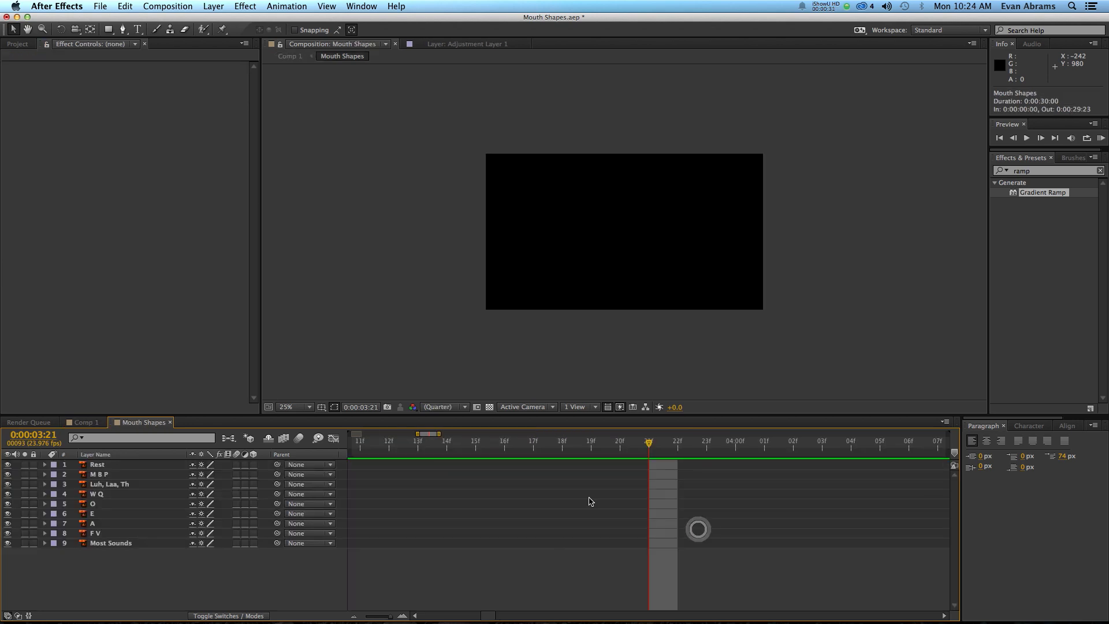
key(minus)
key(minus)
drag(363, 439, 401, 442)
Step through the Rest, Luh Laa Th, Most Sounds, F V, A and E layers, then switch to Illustrator.
click(95, 465)
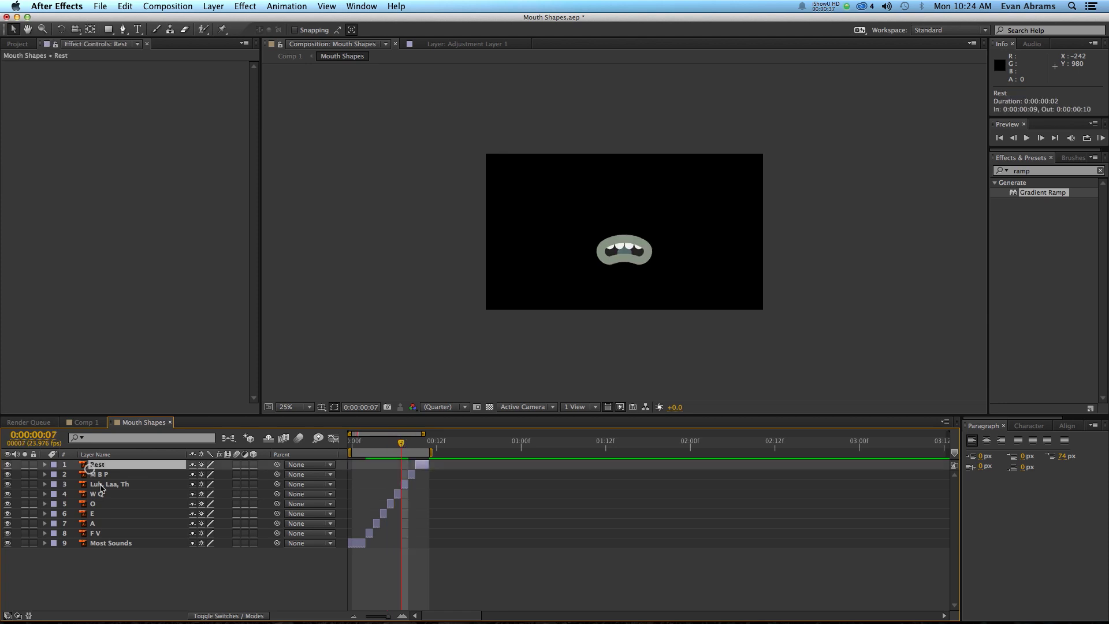
click(107, 485)
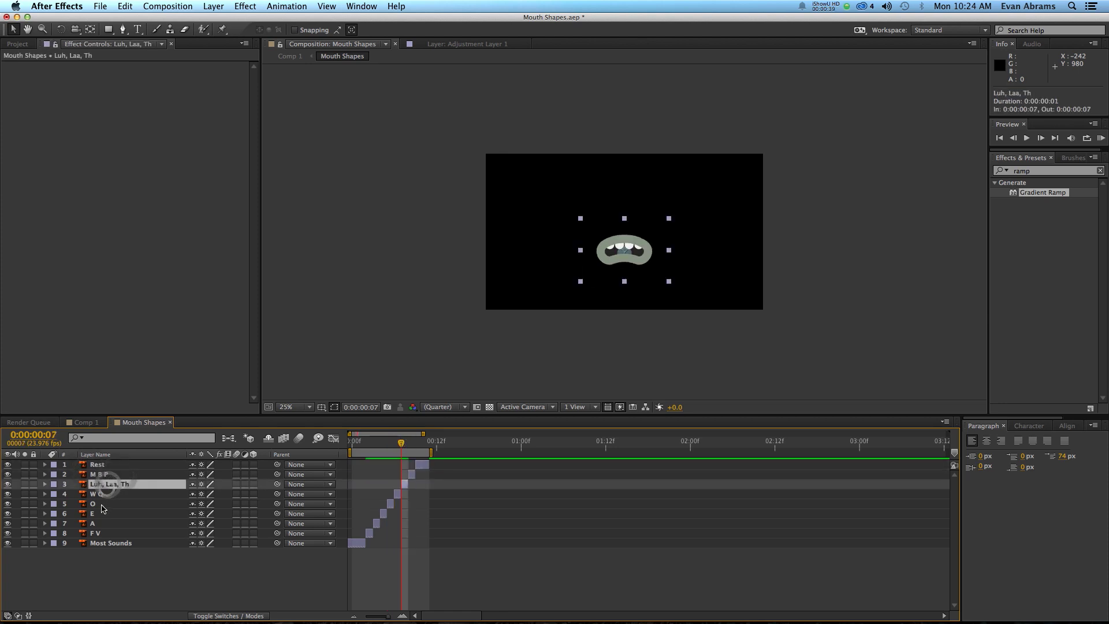
click(104, 543)
click(104, 534)
click(99, 523)
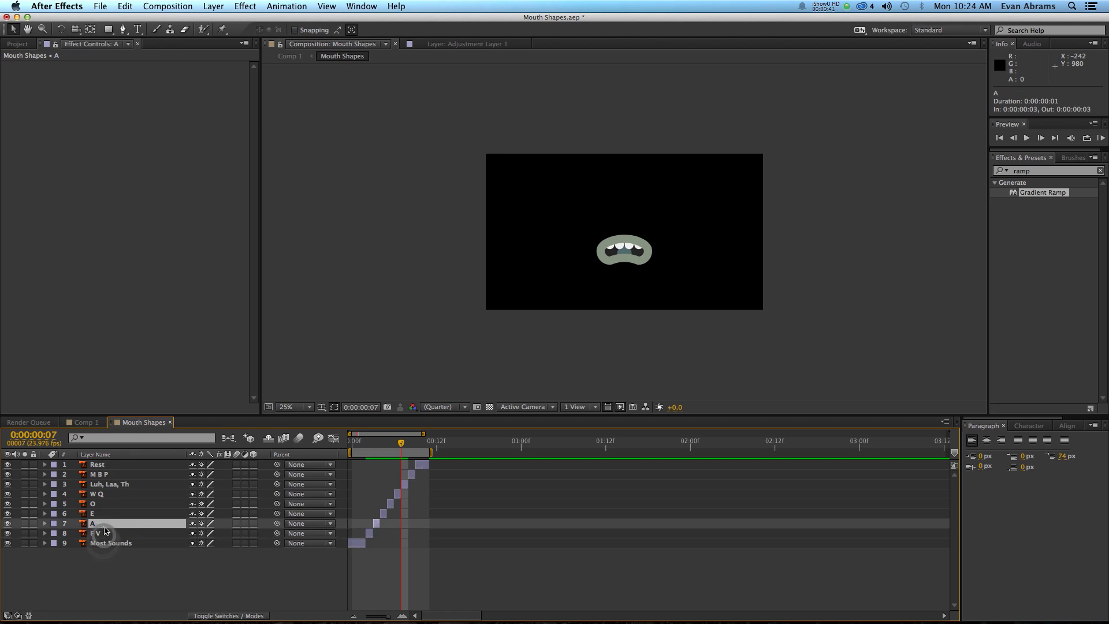
click(99, 514)
click(98, 485)
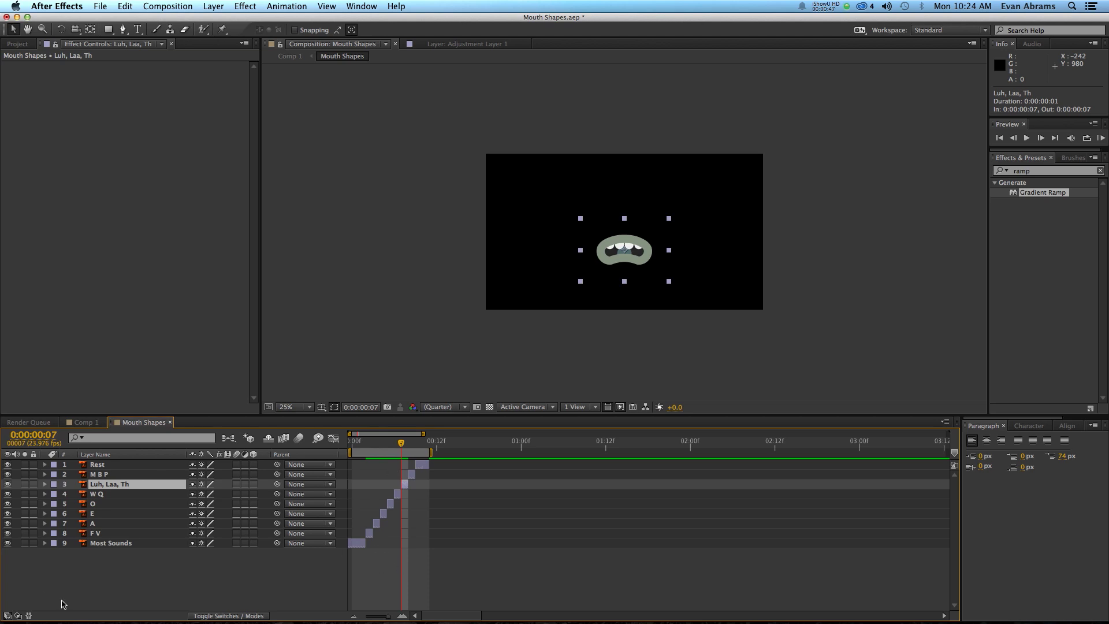
click(168, 578)
key(super+Tab)
key(super+Tab)
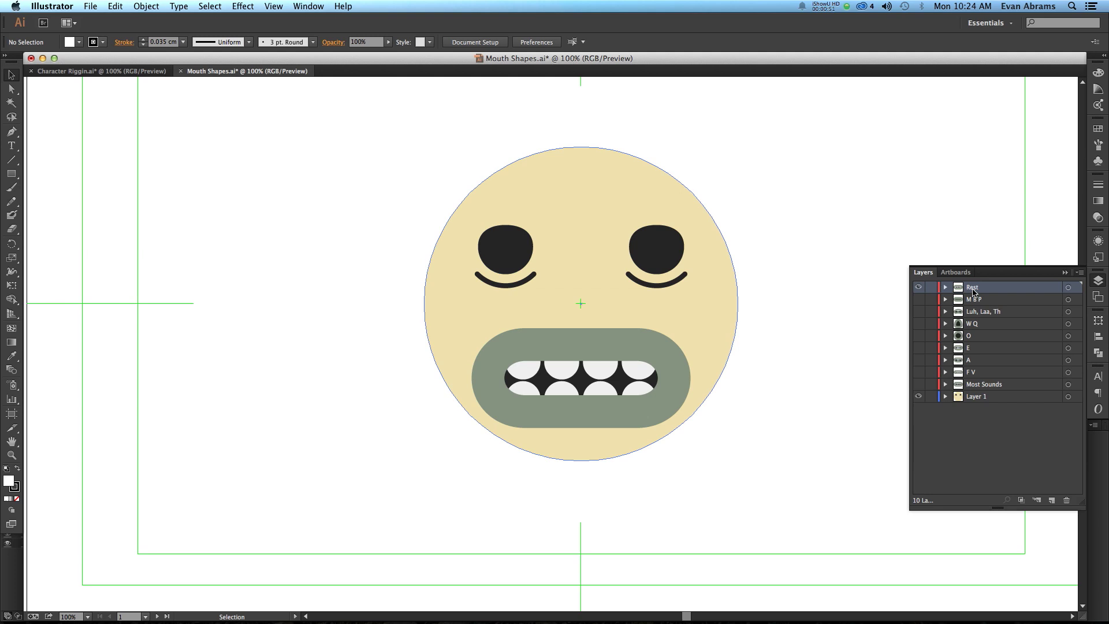
Preview the O and closed-line mouths on the face, ending with every mouth layer hidden.
click(918, 287)
click(919, 324)
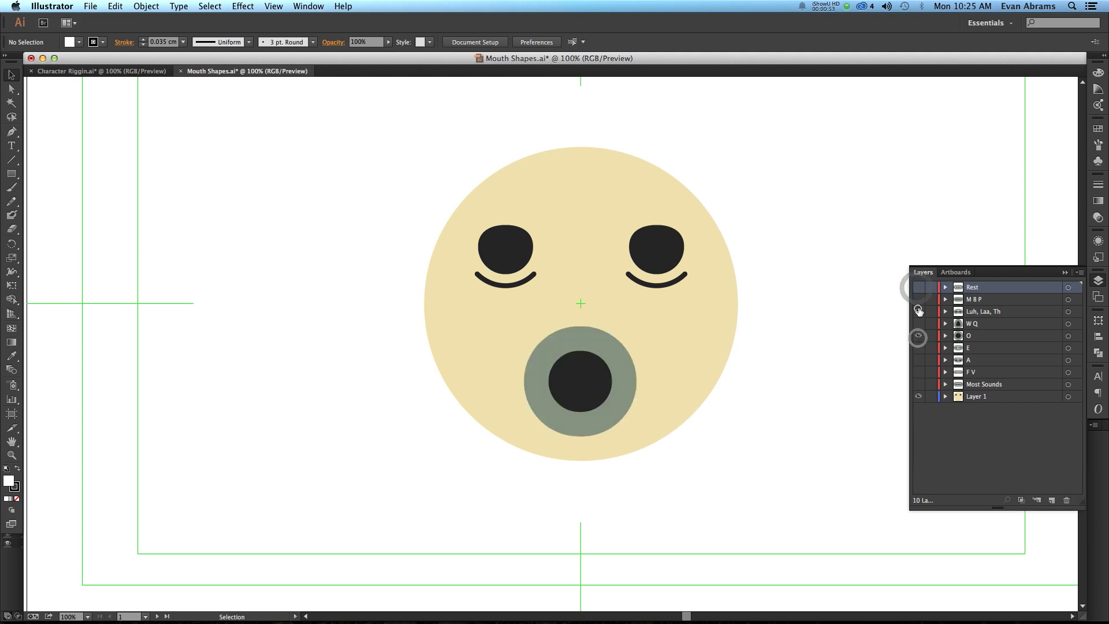
click(919, 324)
click(919, 335)
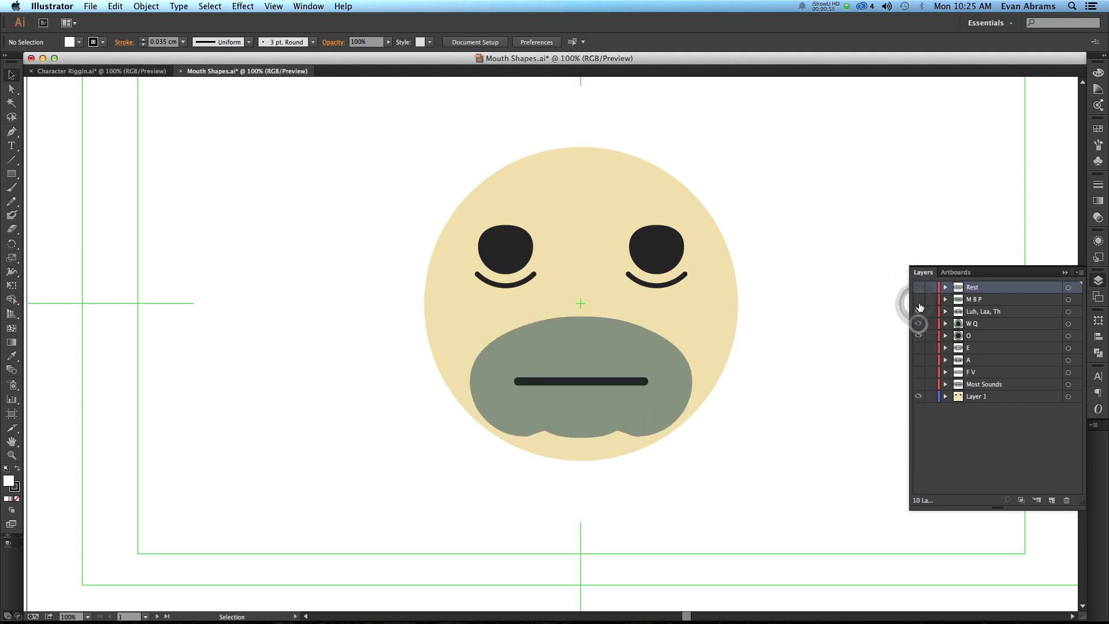
click(919, 335)
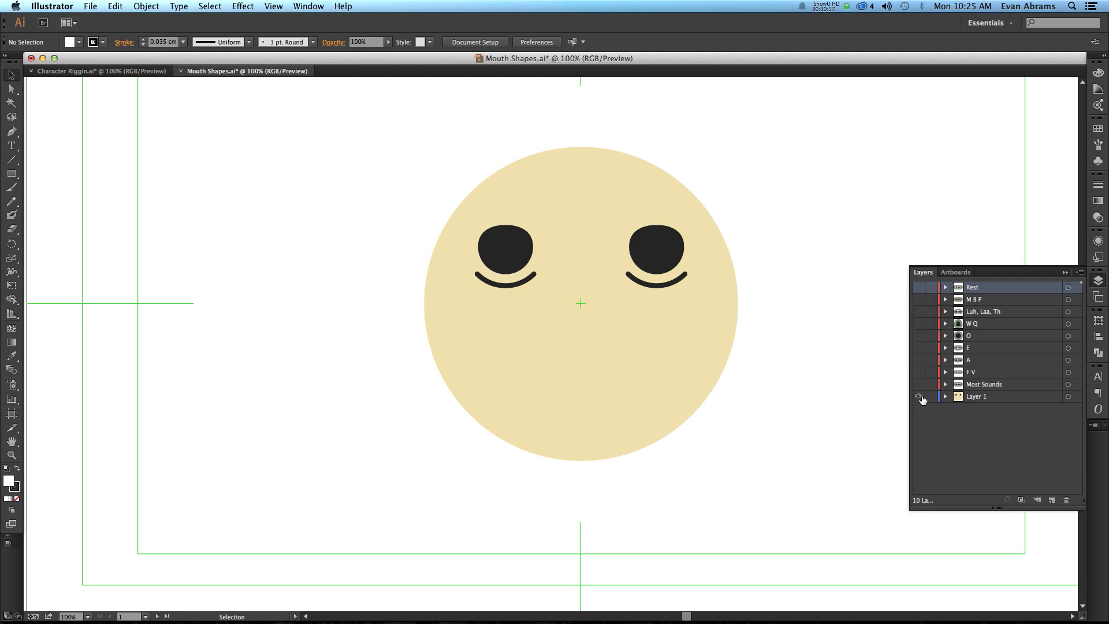
click(918, 396)
click(919, 396)
Switch to Chrome and scroll through the 'lip sync mouth shapes' Google Images results.
key(super+Tab)
key(super+Tab)
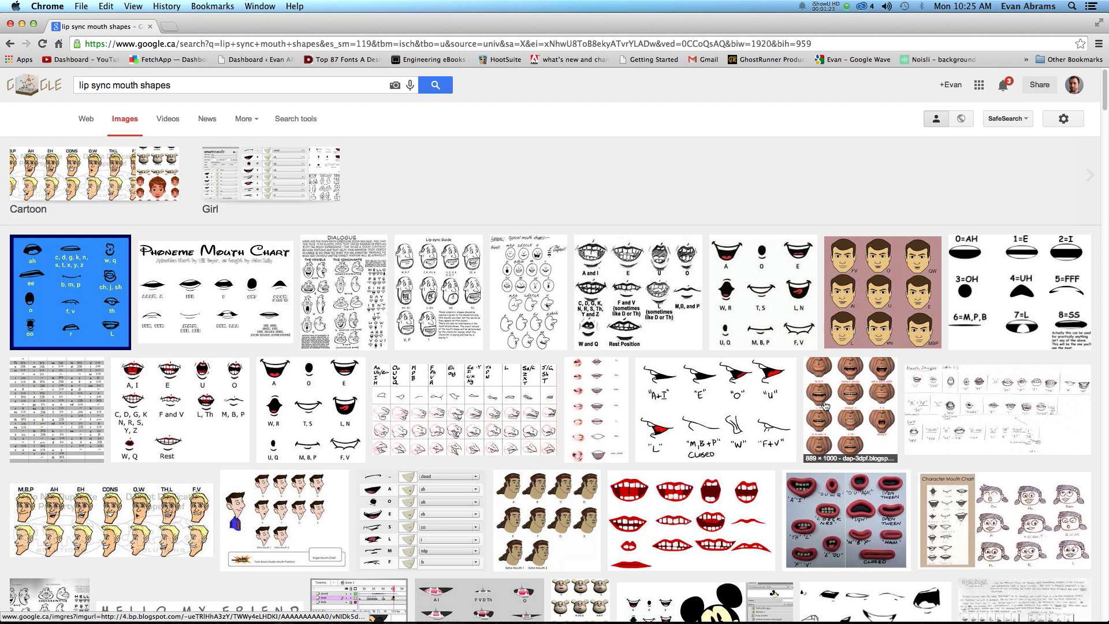
scroll(544, 485, down, 2)
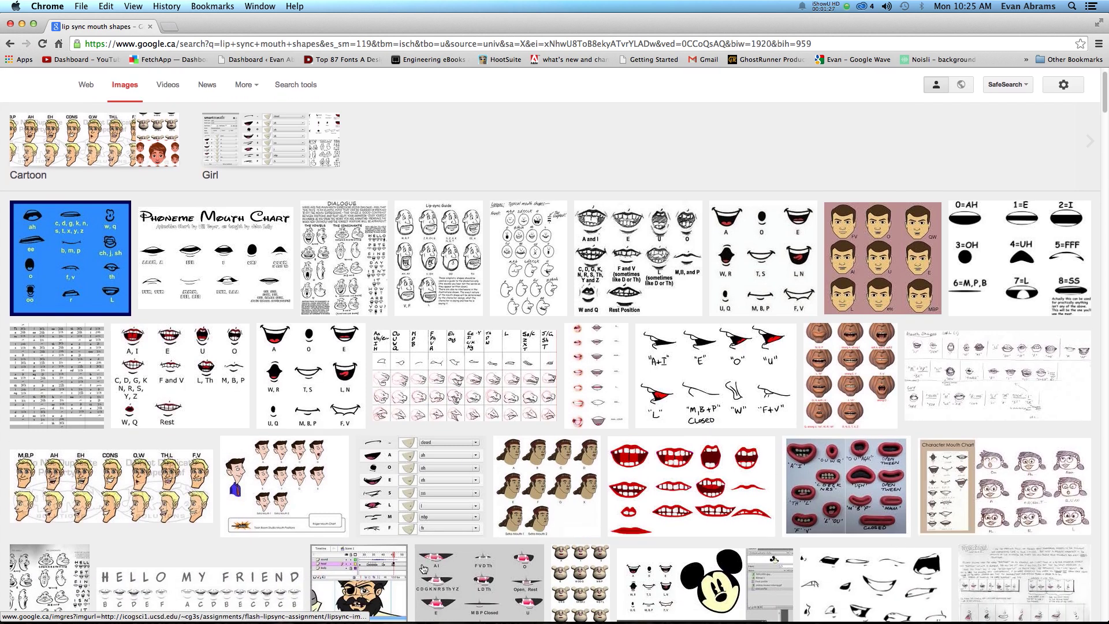
scroll(422, 565, down, 2)
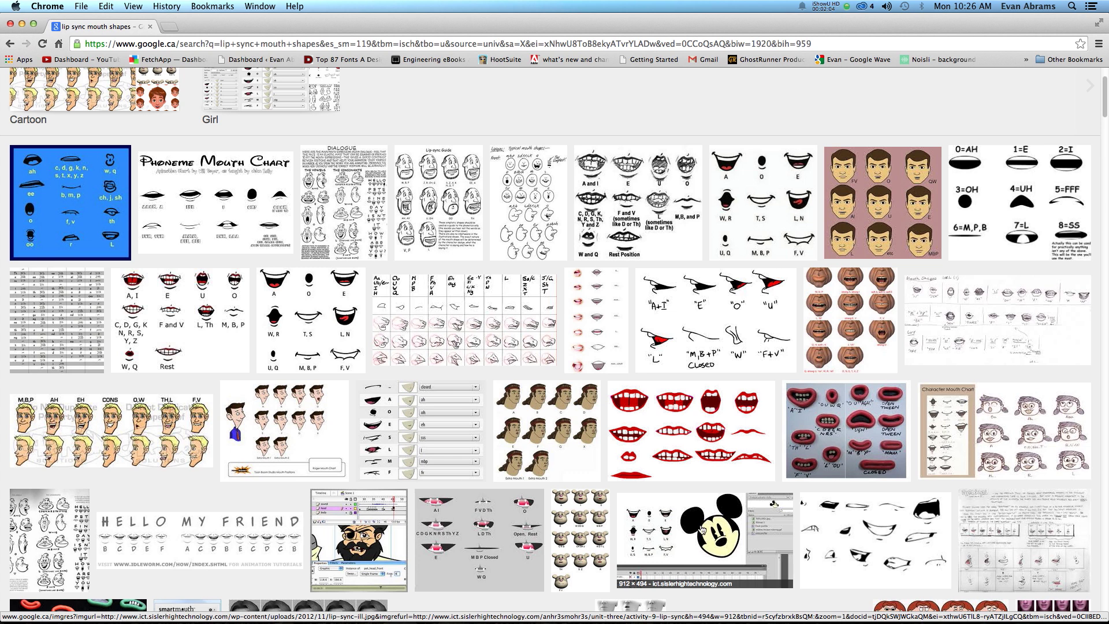
click(832, 419)
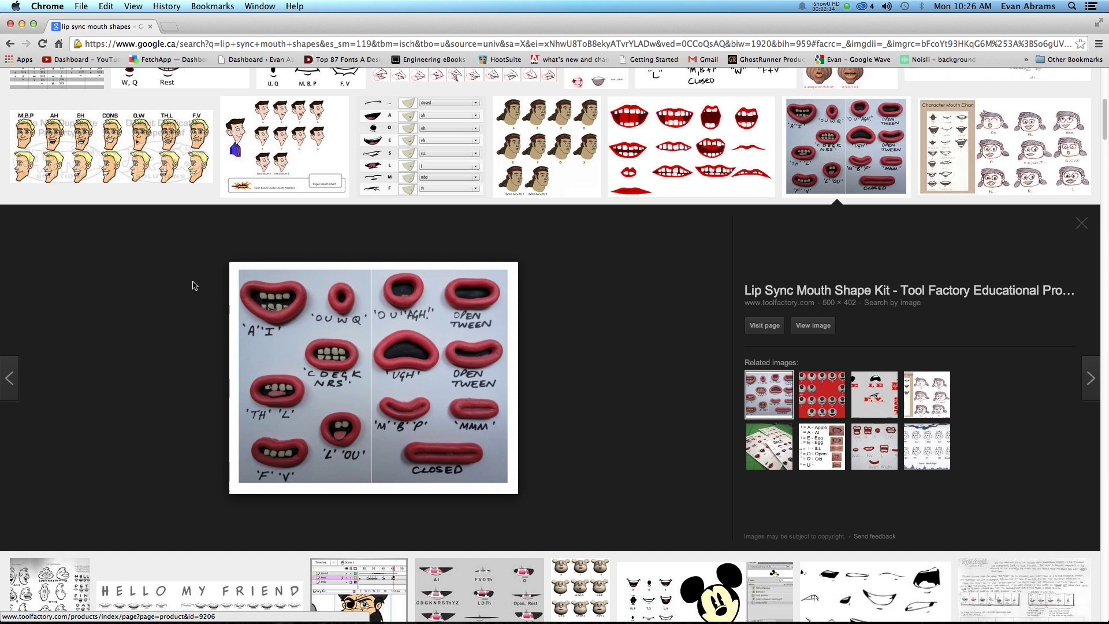
click(798, 197)
scroll(576, 314, up, 2)
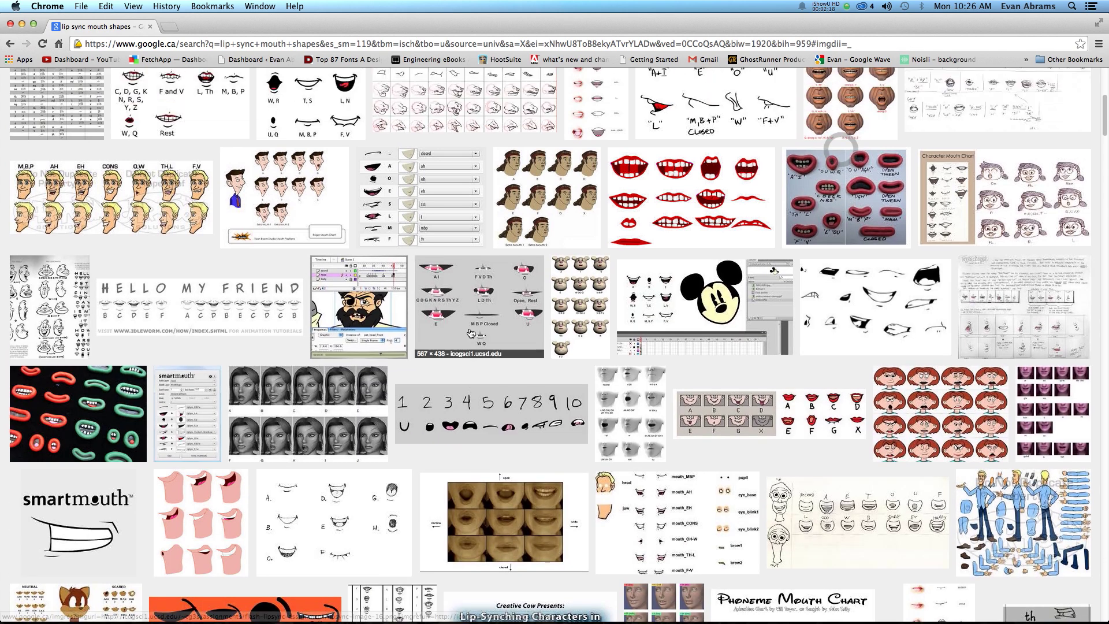
scroll(416, 362, up, 2)
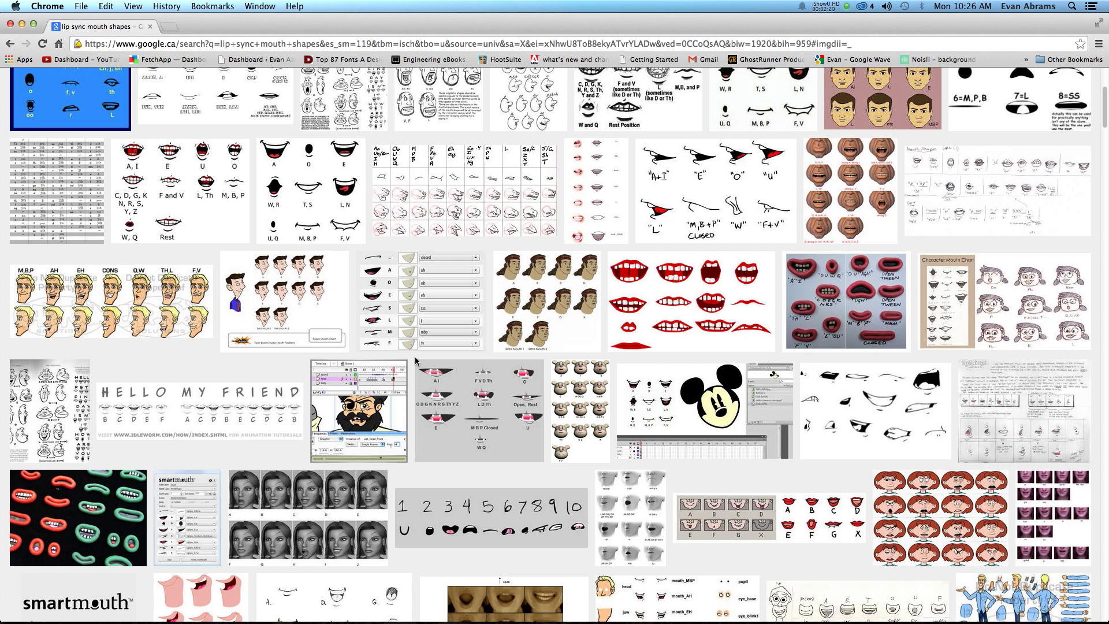
scroll(416, 362, up, 1)
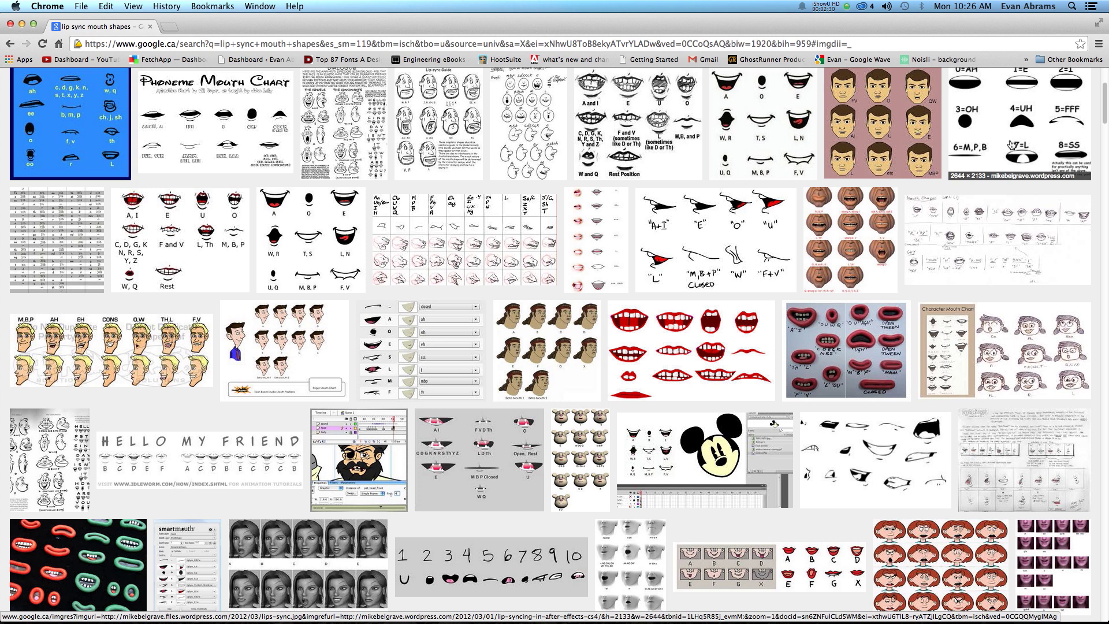
scroll(377, 199, up, 1)
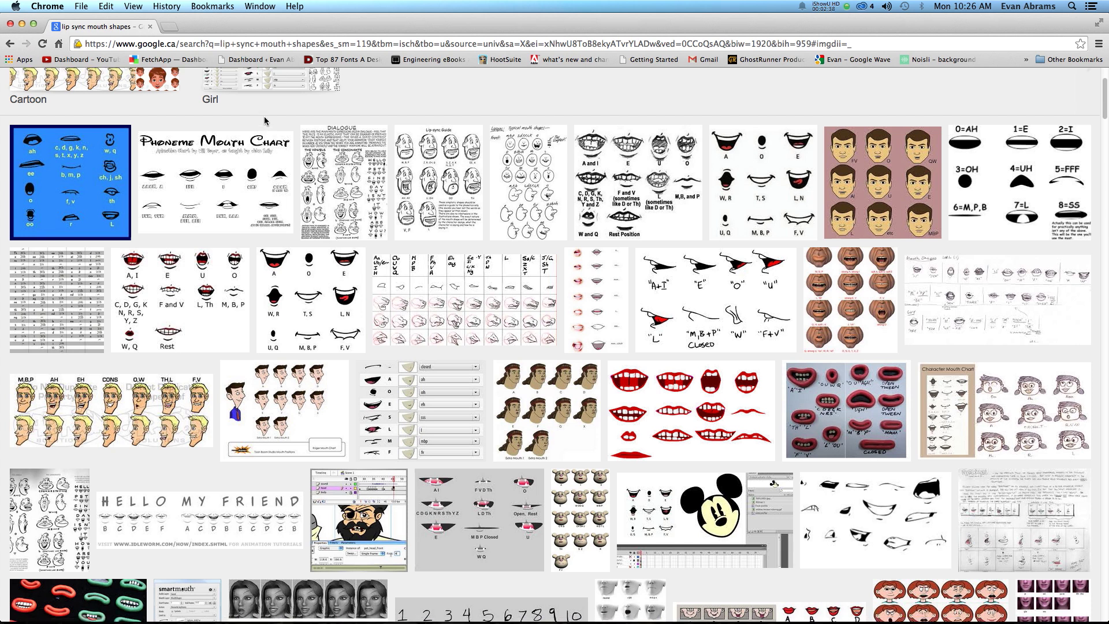
scroll(264, 116, up, 2)
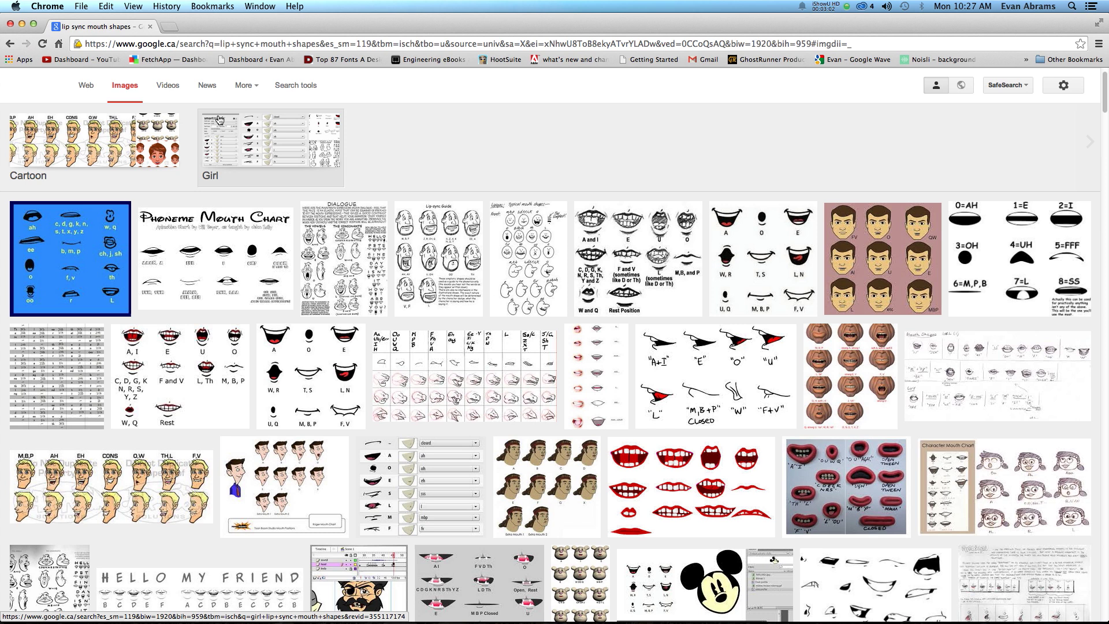
Back in Illustrator, hide the Rest and Luh Laa Th mouths and preview M B P.
key(super+Tab)
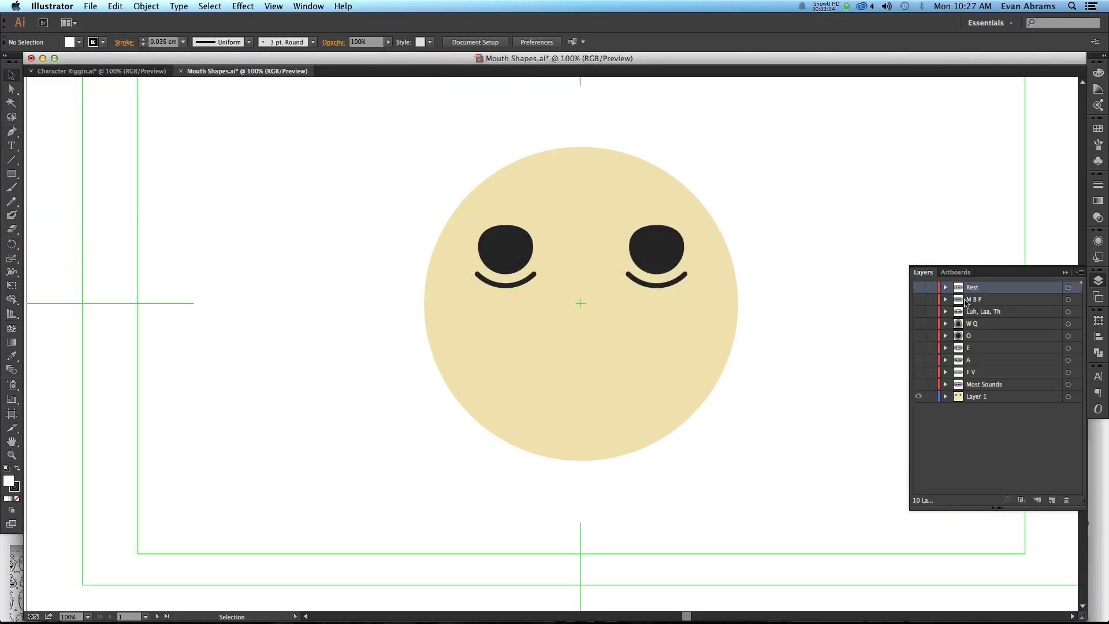
click(919, 288)
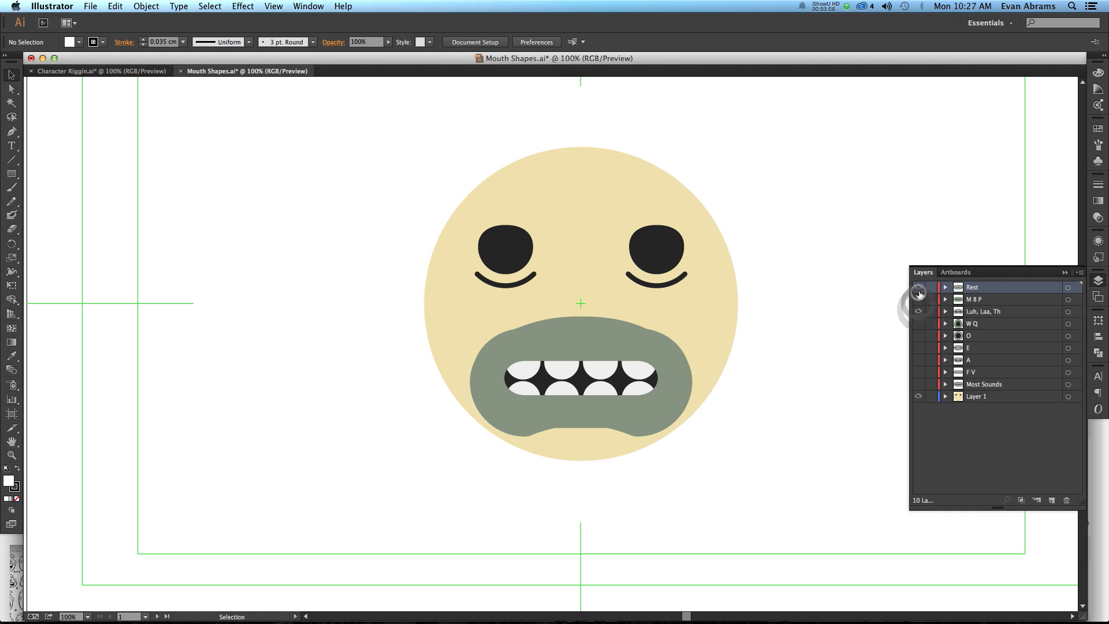
click(919, 287)
click(919, 312)
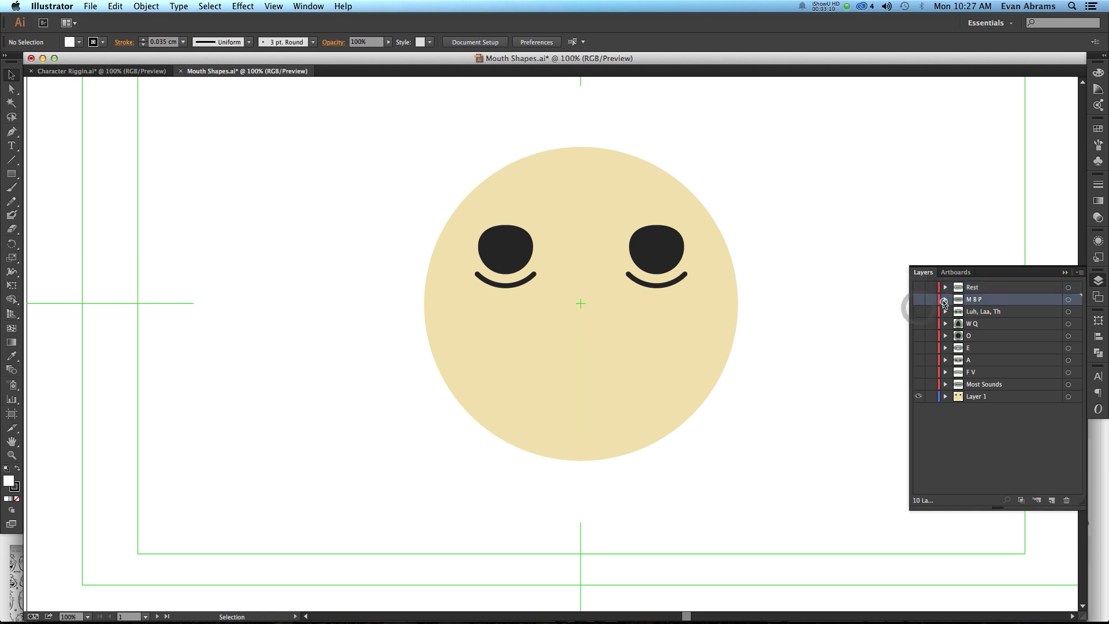
click(918, 299)
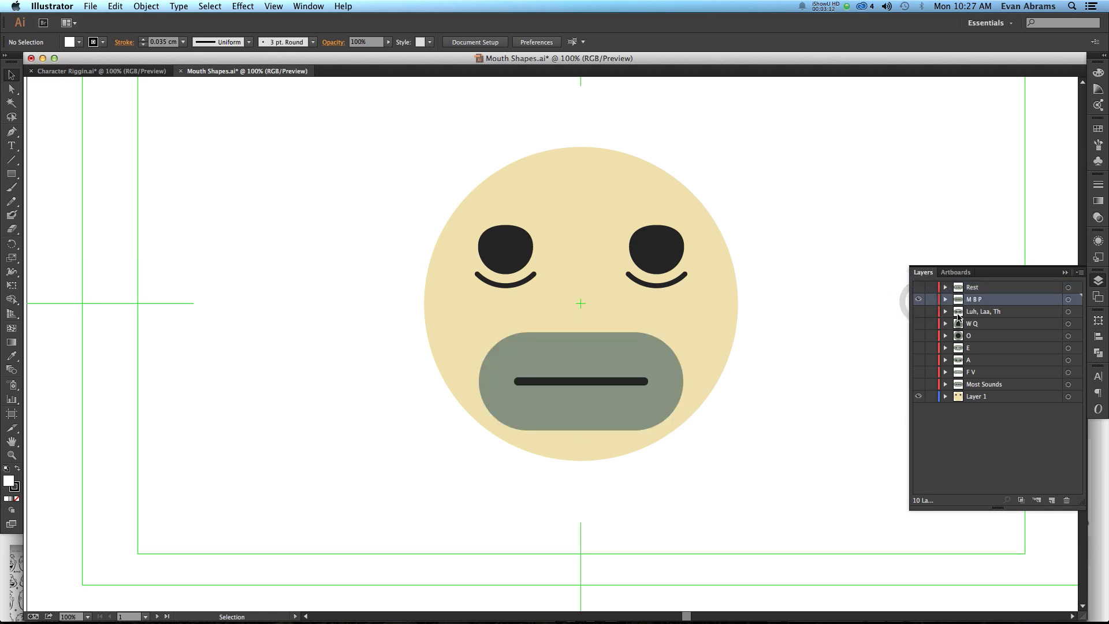
click(920, 299)
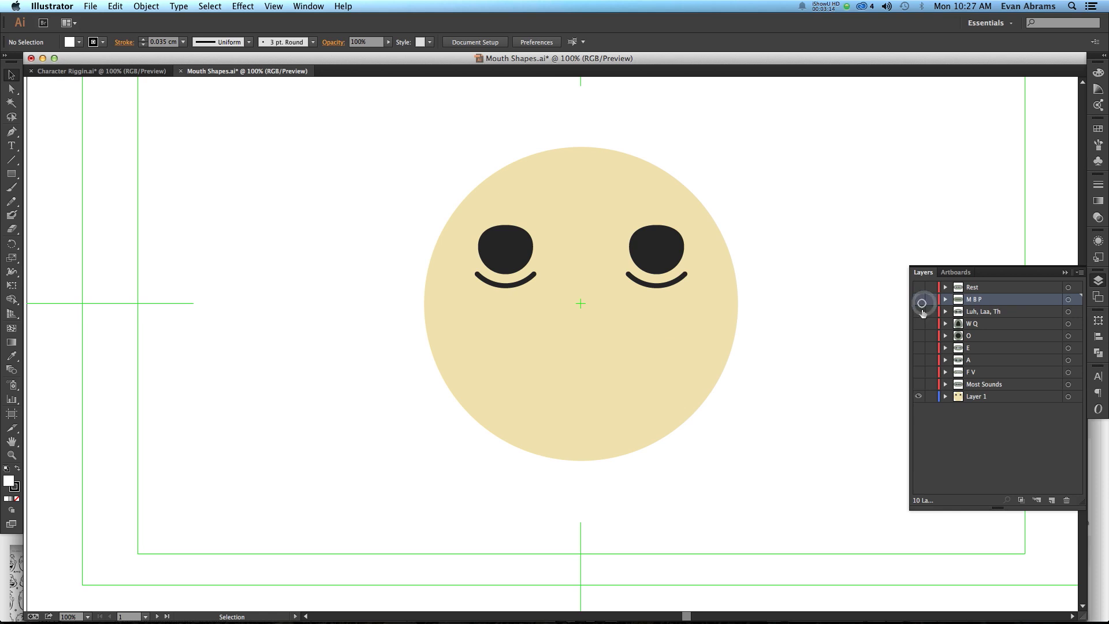
Preview the E and A mouth shapes in turn, leaving the face with no mouth.
click(919, 348)
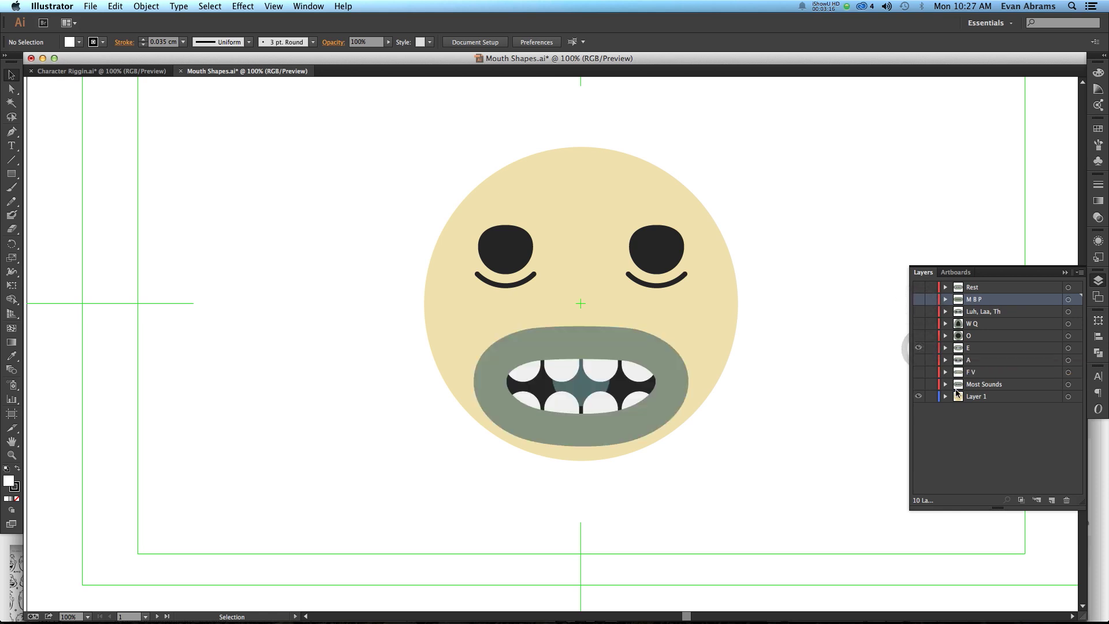
click(919, 348)
click(919, 359)
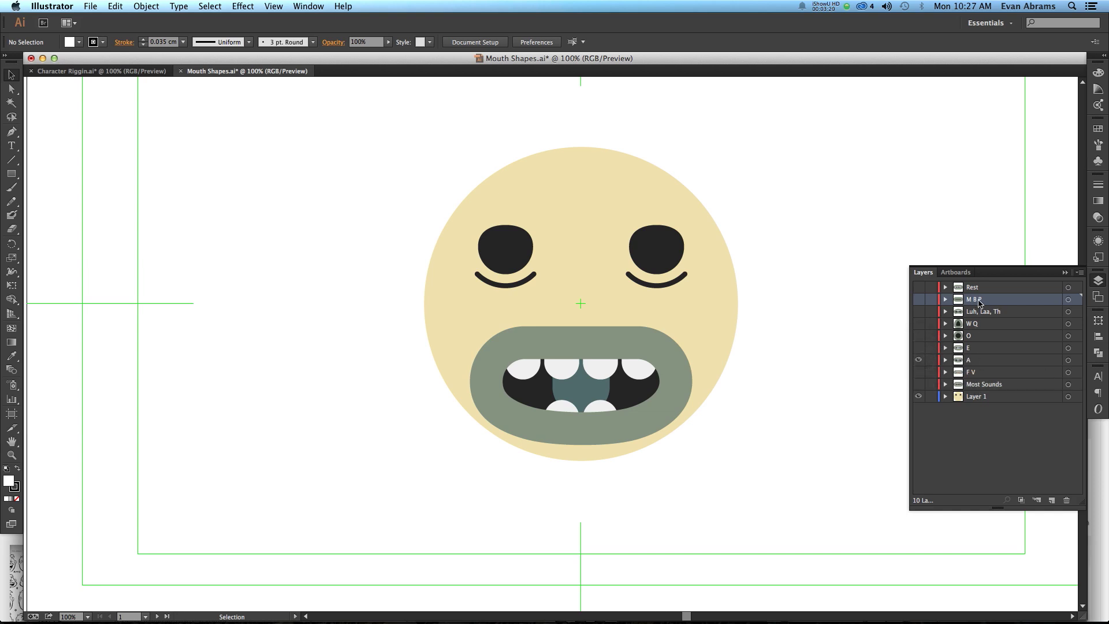
click(919, 360)
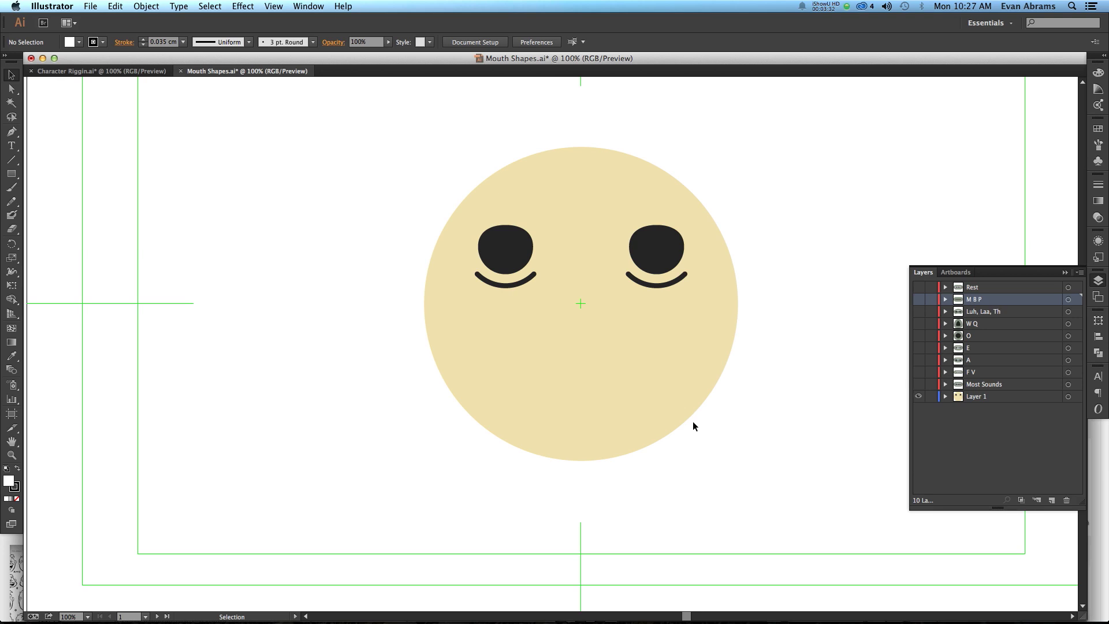
key(super+Tab)
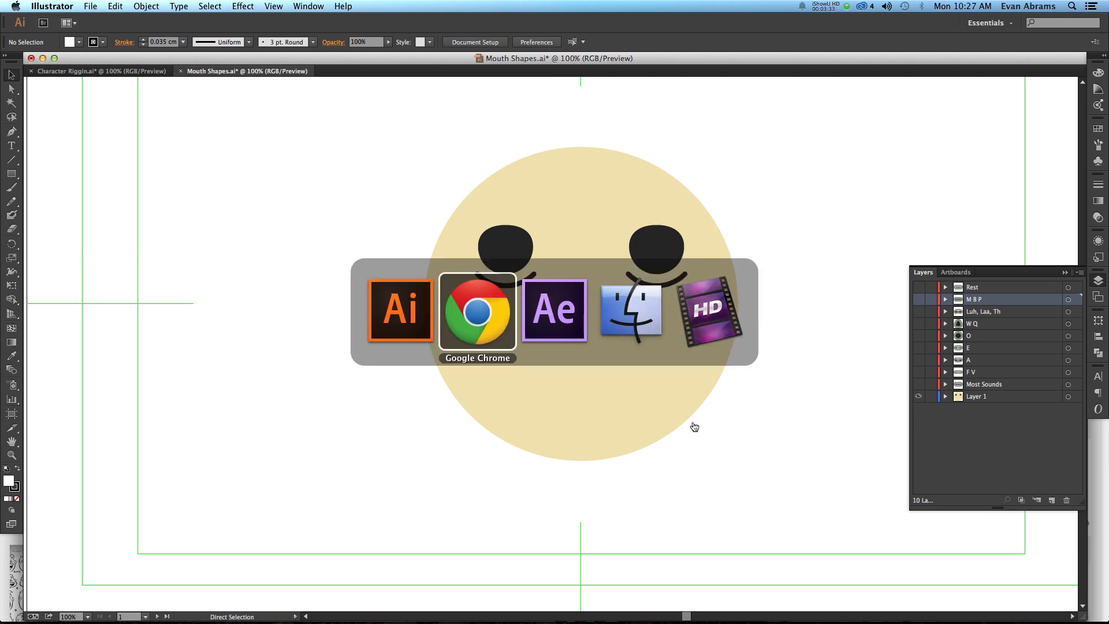
Scrub the old After Effects timeline around frames 4–8 to review the mouth shapes.
click(552, 316)
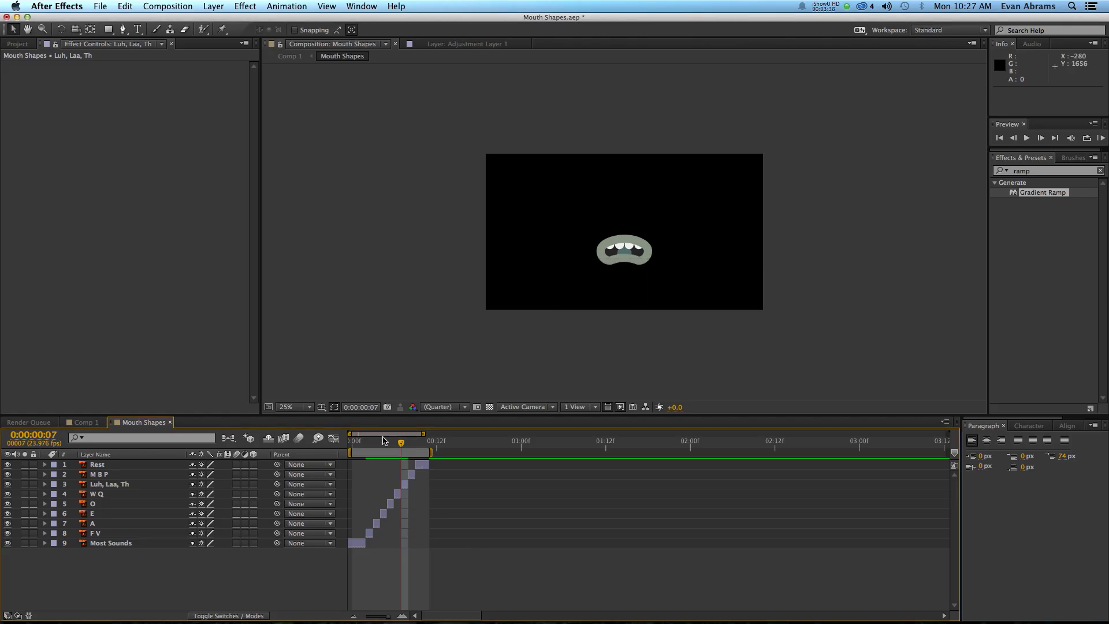
drag(400, 448, 364, 458)
key(space)
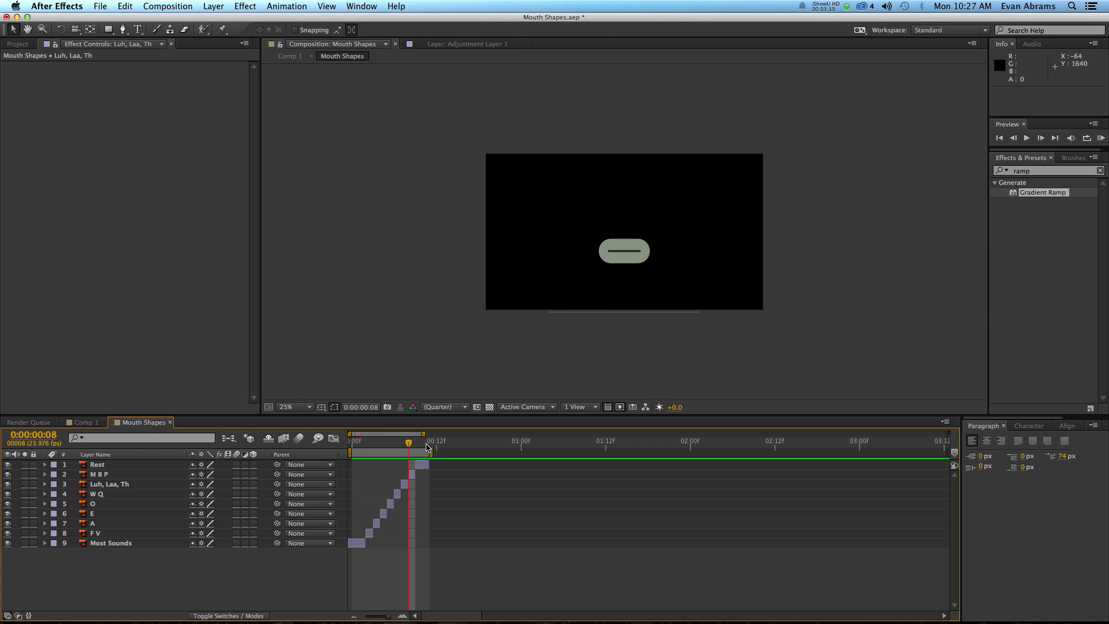
drag(393, 446, 387, 440)
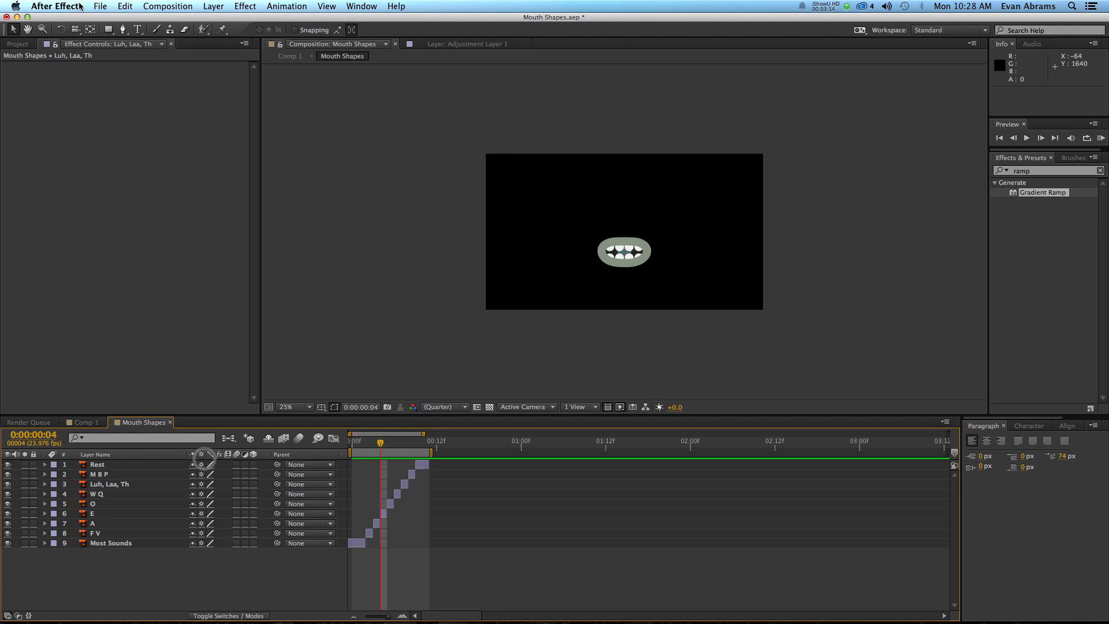
Start a new untitled project, choosing Don't Save for Mouth Shapes.aep.
click(100, 6)
mouse_move(115, 21)
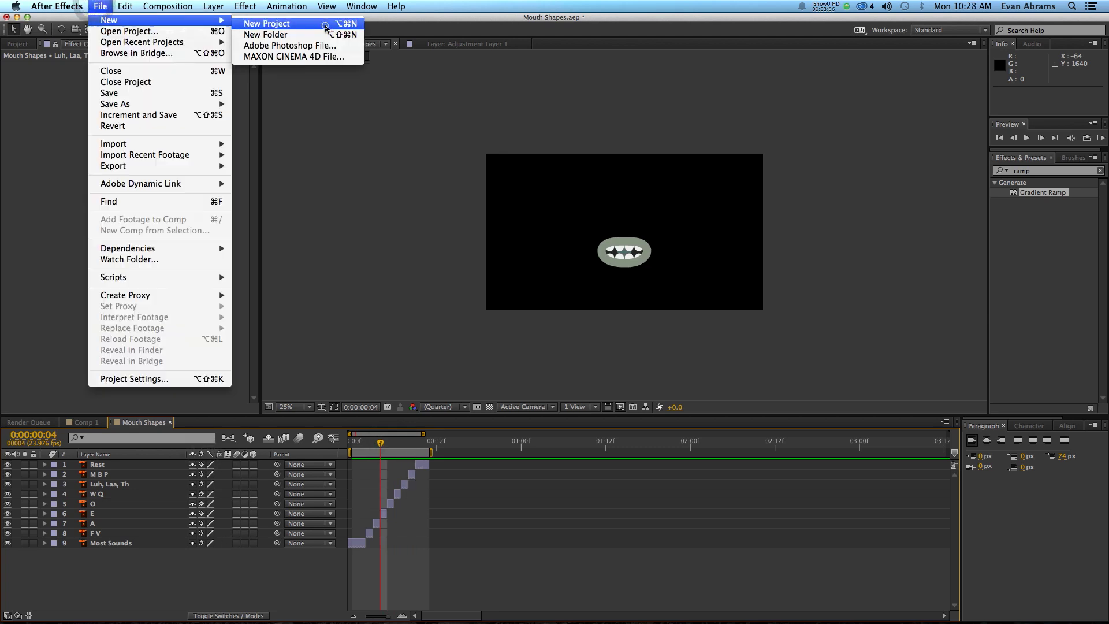
click(325, 25)
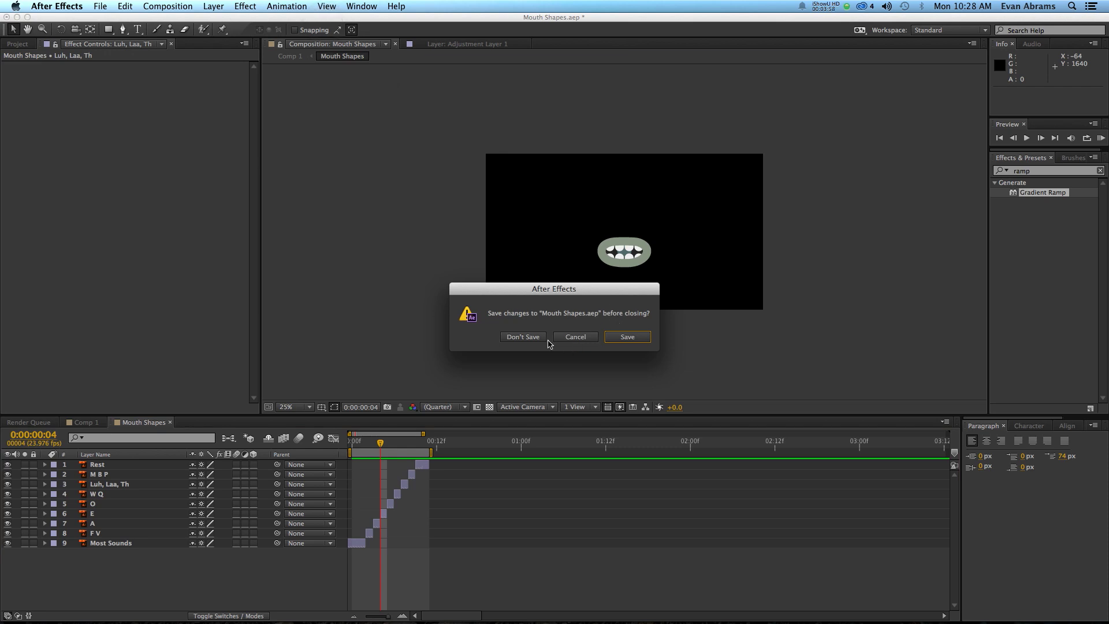
click(523, 337)
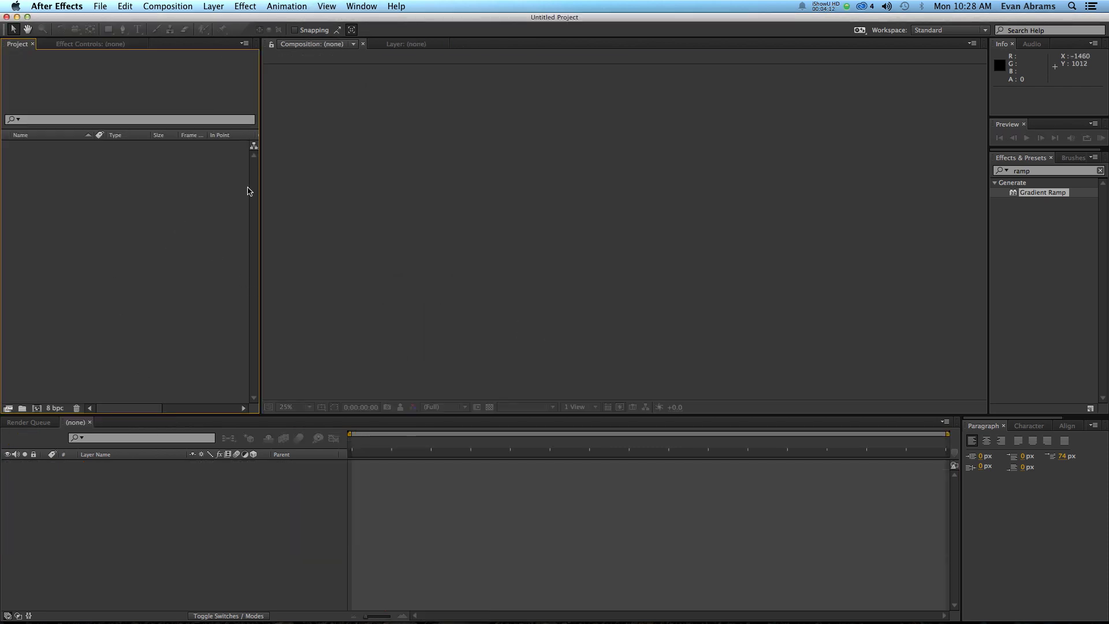
Drag Mouth Shapes.ai from the Finder's April folder into the After Effects Project panel.
key(super+Tab)
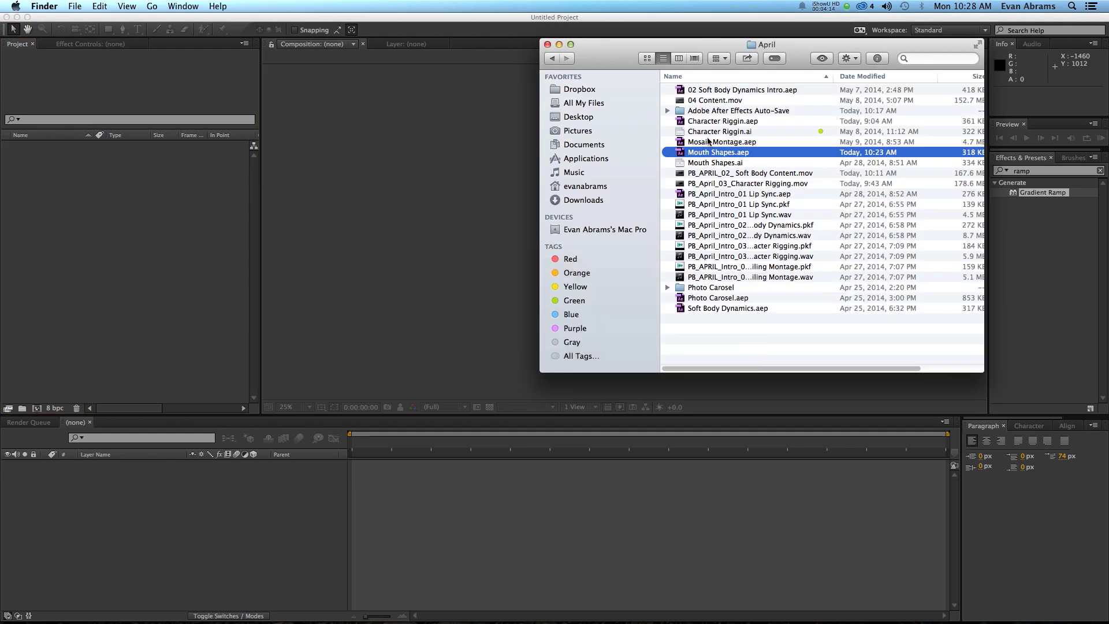
click(718, 164)
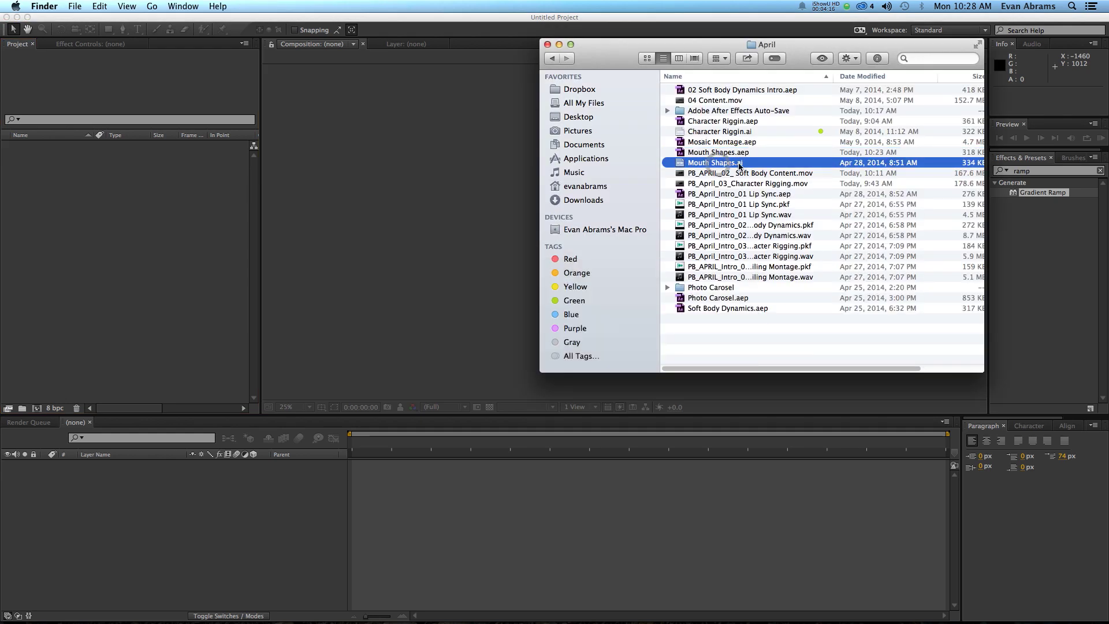
double_click(738, 164)
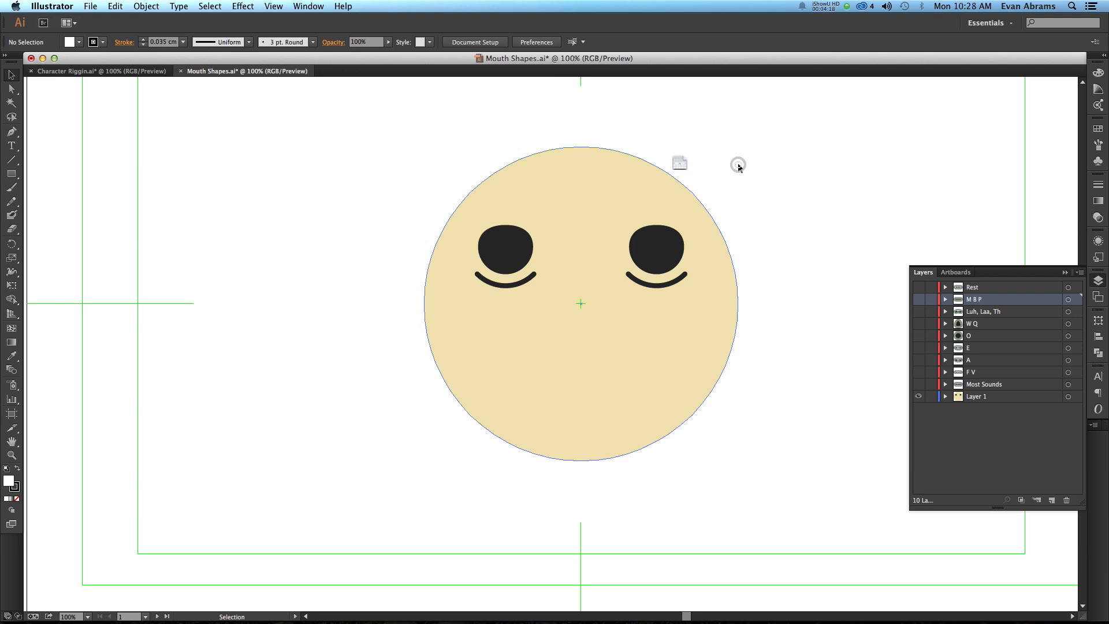
key(super+Tab)
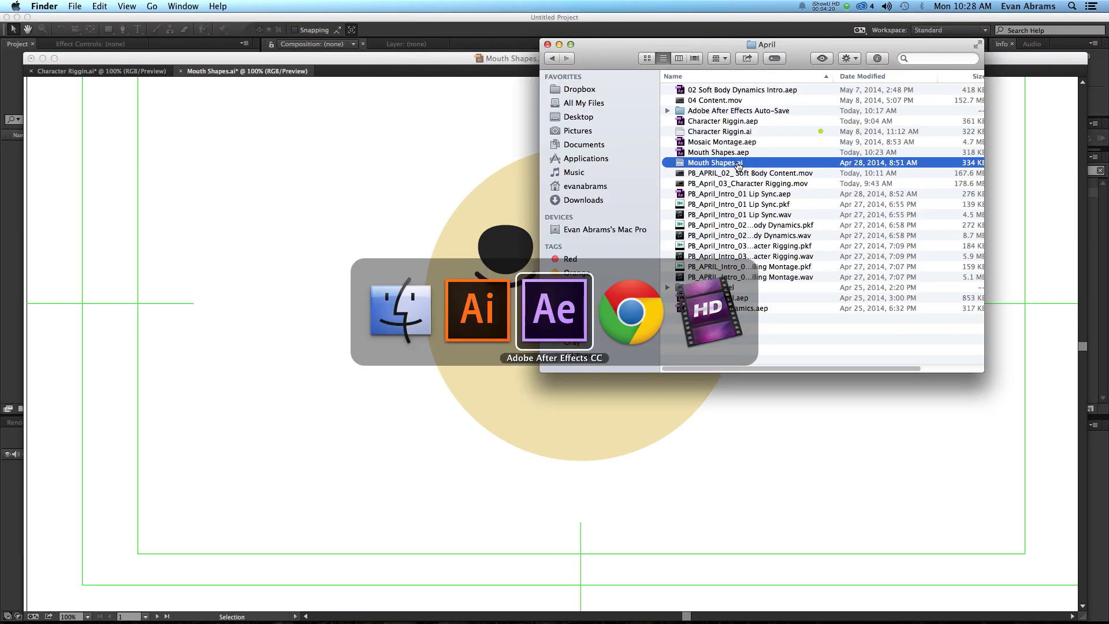
key(super+Tab)
drag(738, 164, 93, 215)
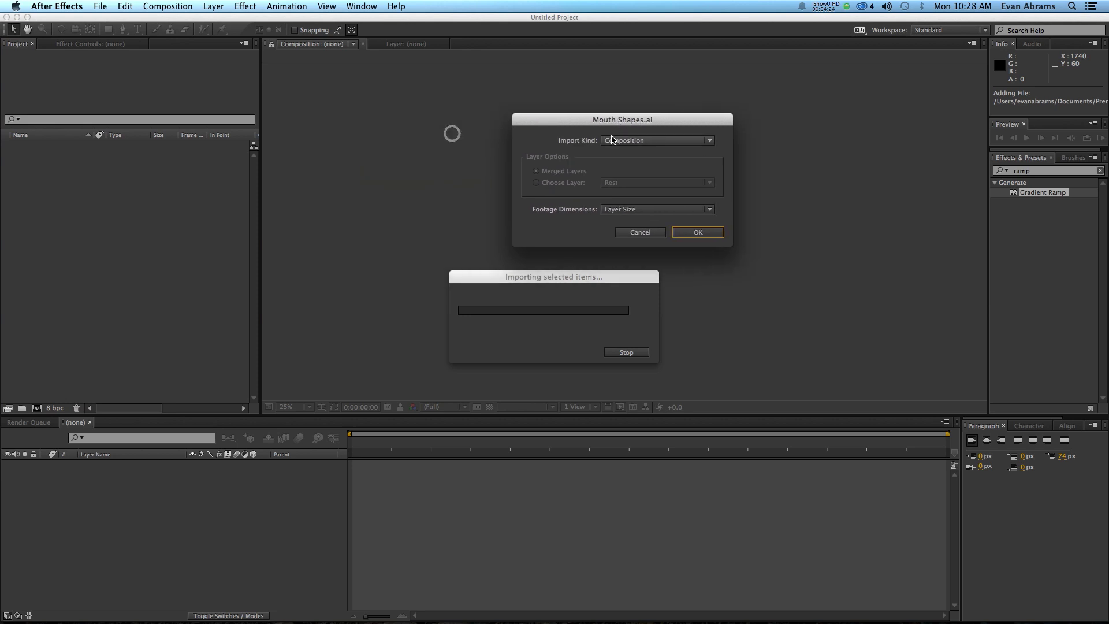
Import Mouth Shapes.ai with Import Kind Composition and Document Size footage dimensions.
click(644, 142)
click(636, 161)
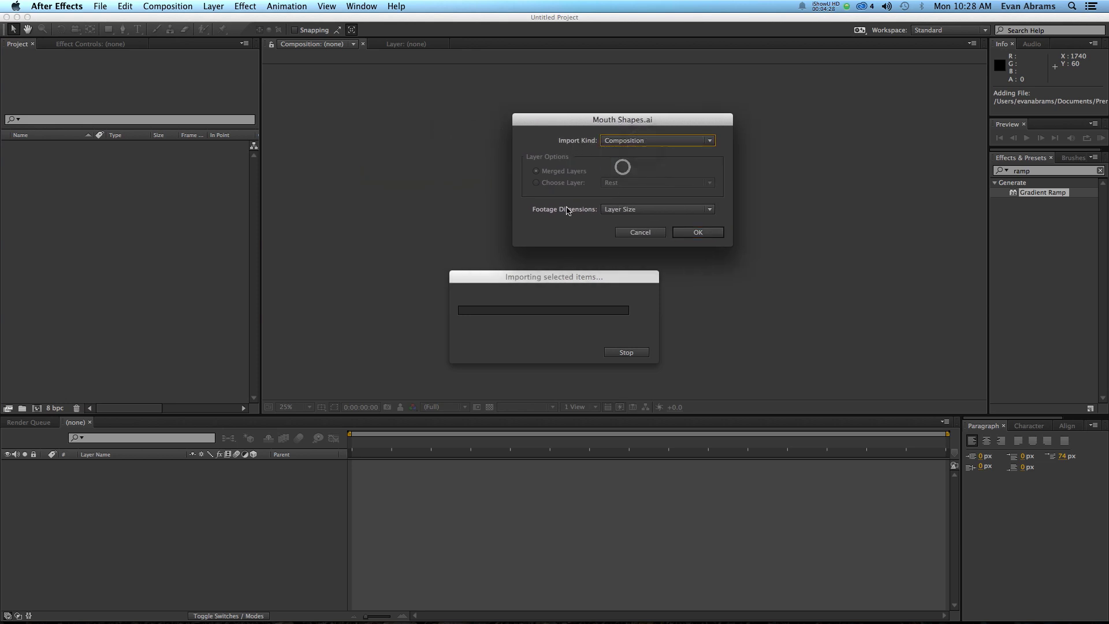
click(659, 209)
click(645, 225)
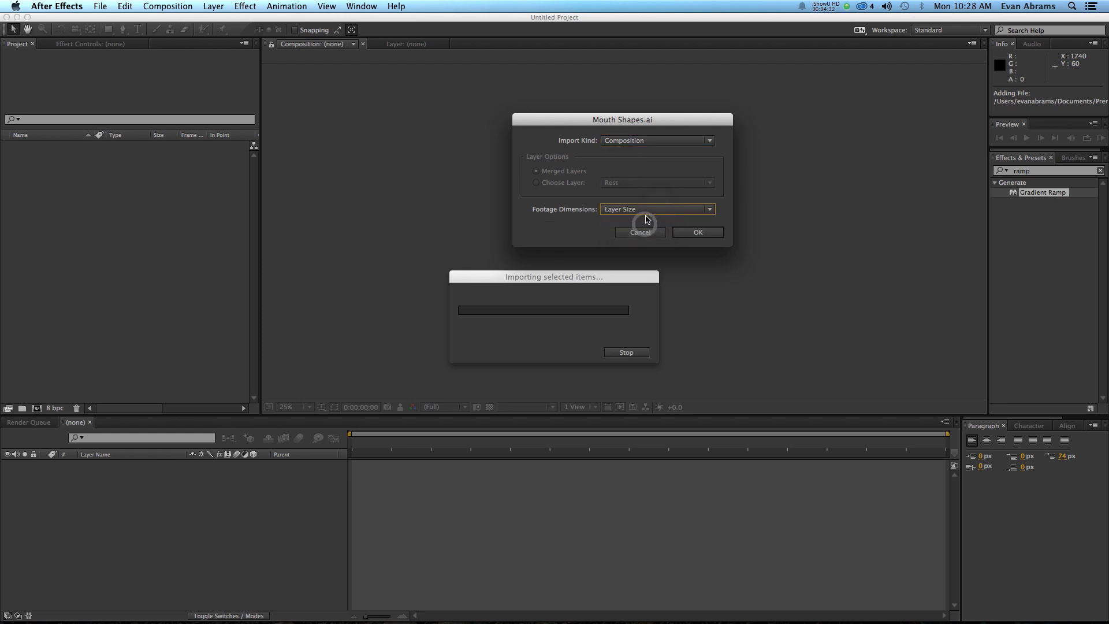
click(645, 210)
click(640, 228)
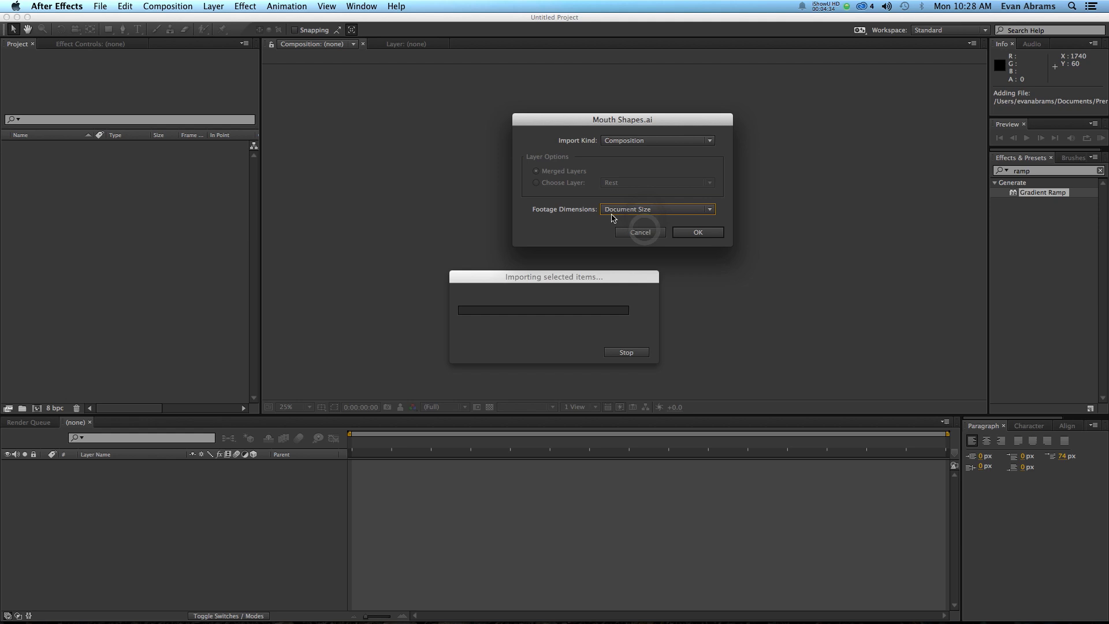
key(Tab)
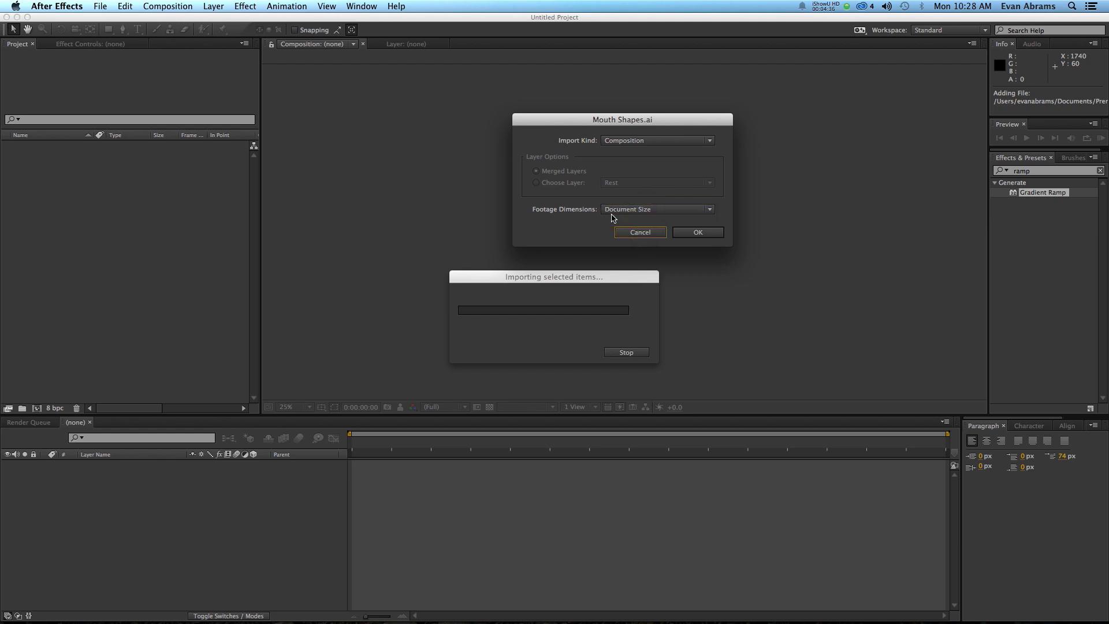
click(612, 213)
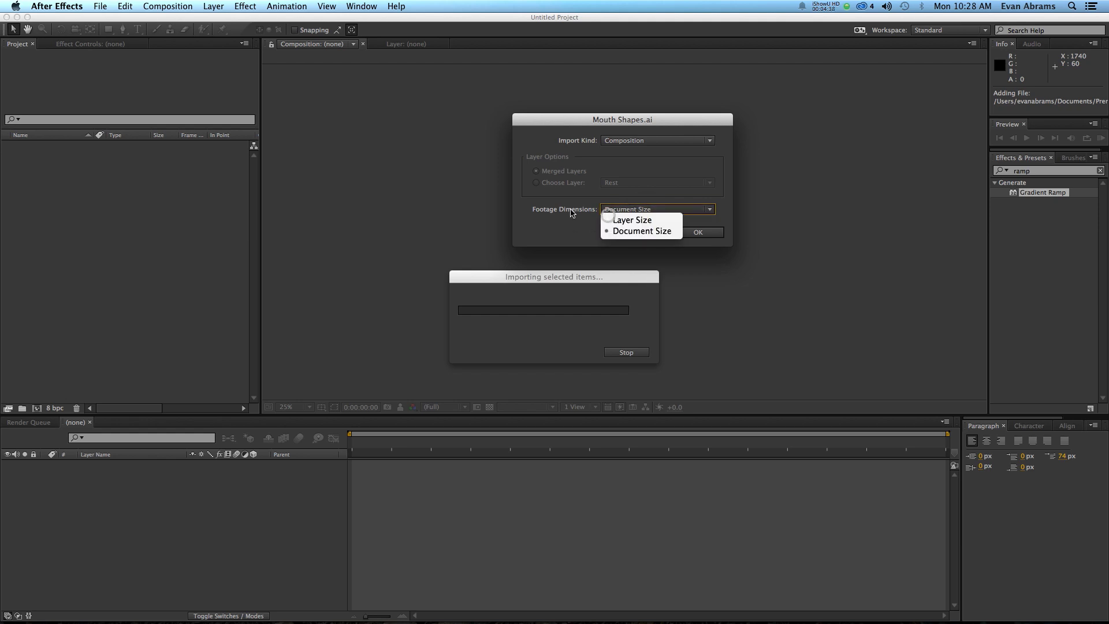
click(570, 210)
click(629, 209)
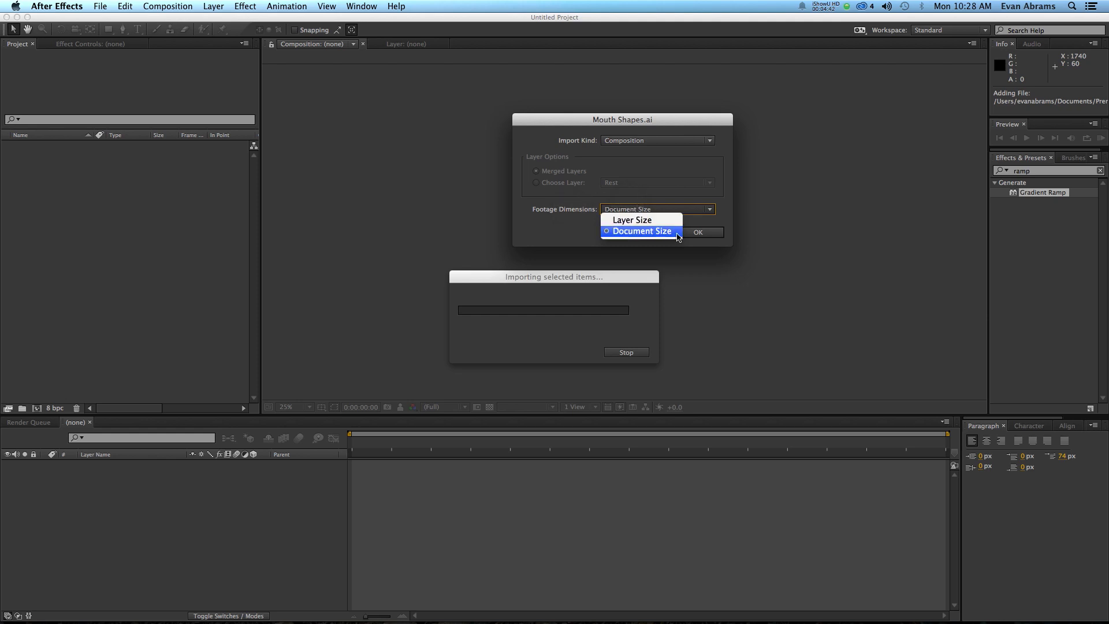
click(659, 234)
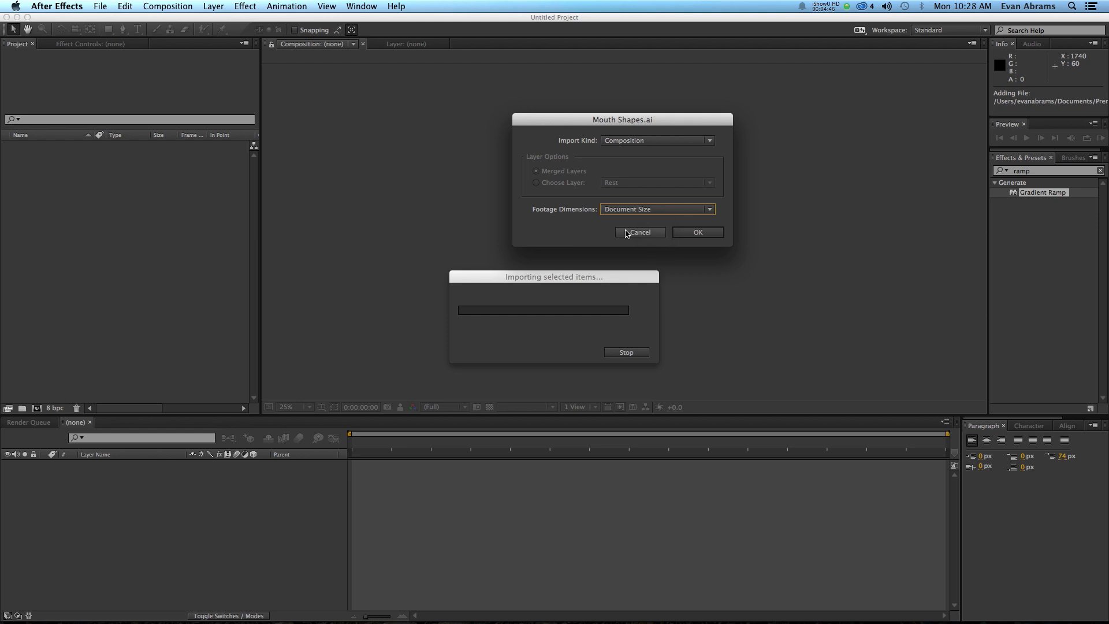
click(696, 233)
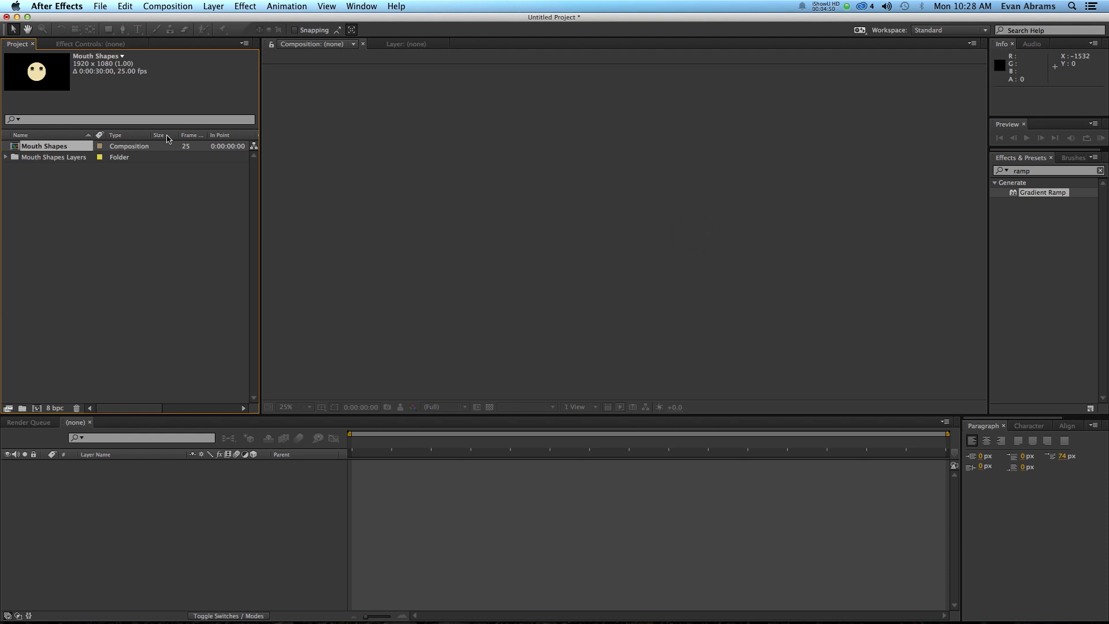
Open the Mouth Shapes comp and turn off visibility for mouth layers 2–9, keeping Rest.
click(83, 175)
click(28, 146)
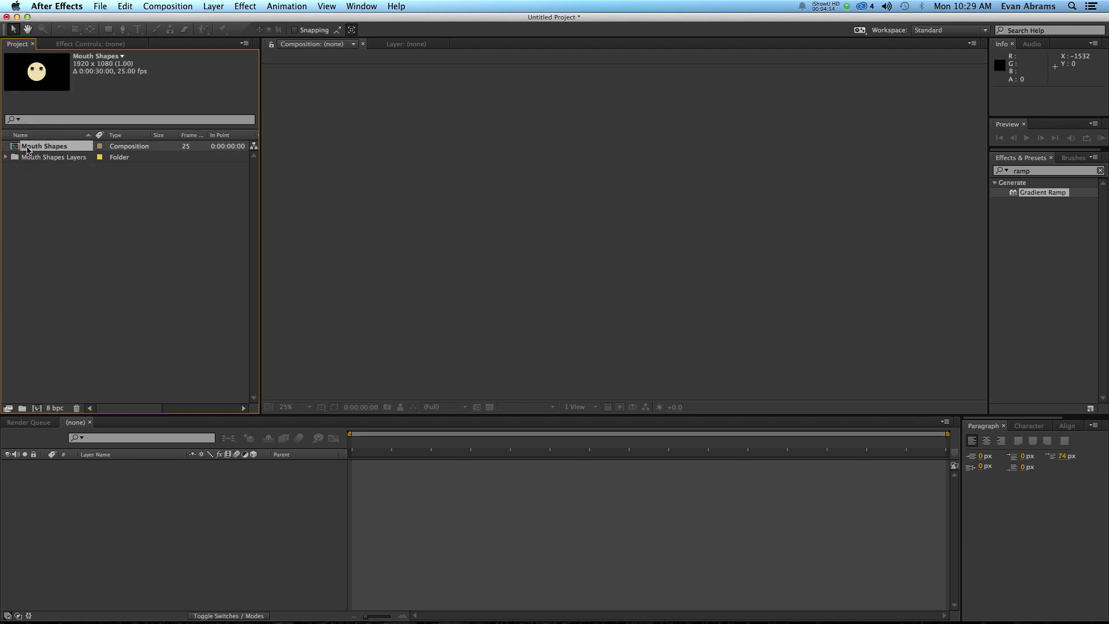
double_click(27, 147)
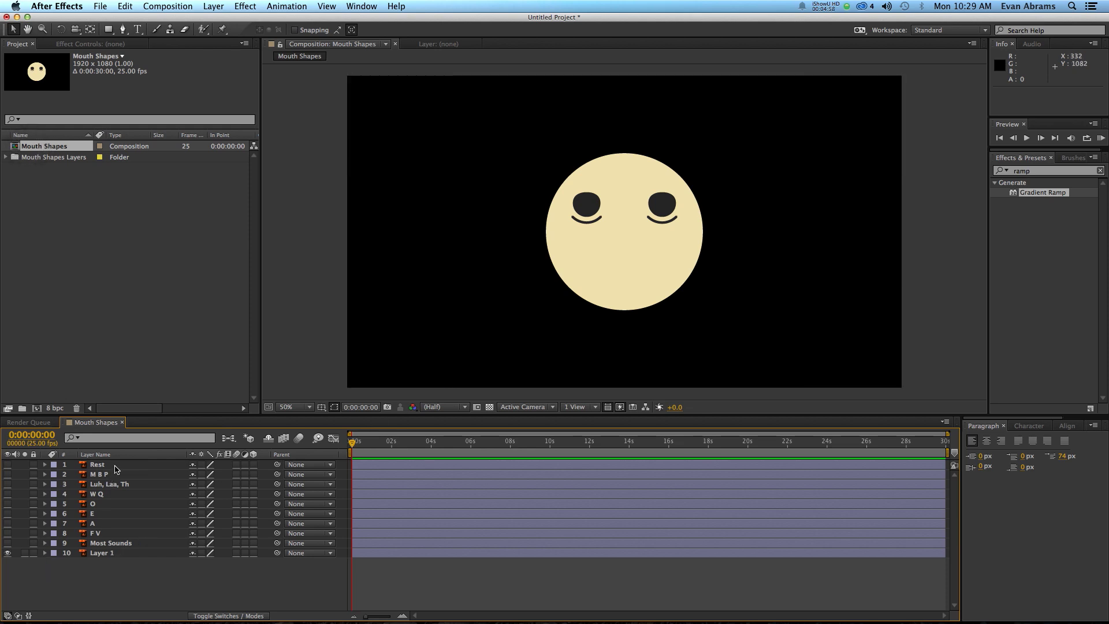
drag(377, 449, 431, 445)
drag(8, 464, 8, 534)
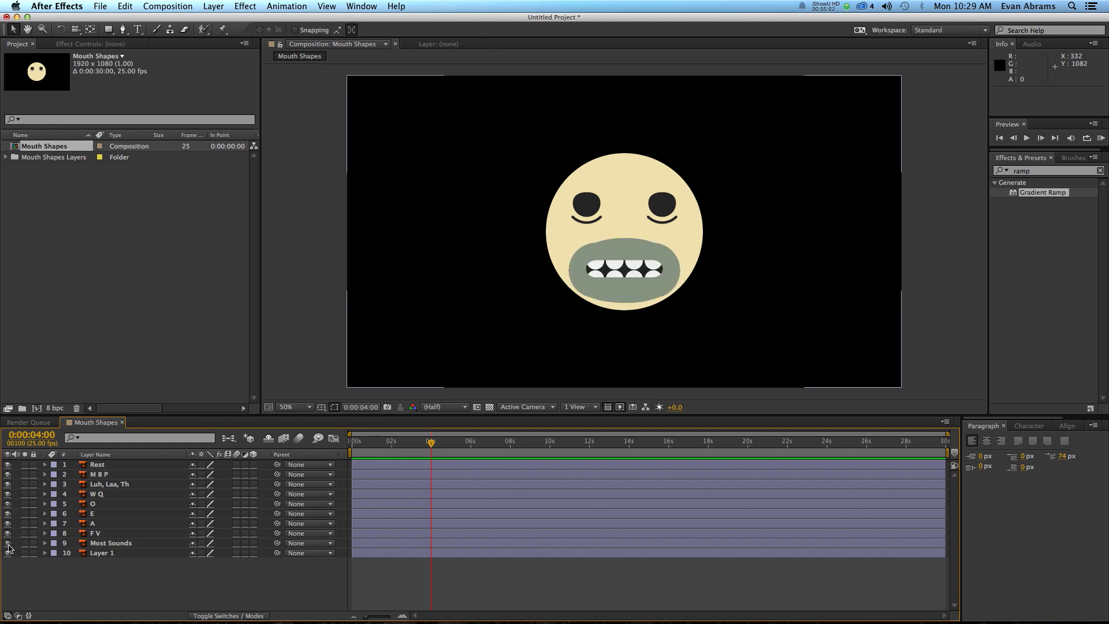
alt+click(7, 552)
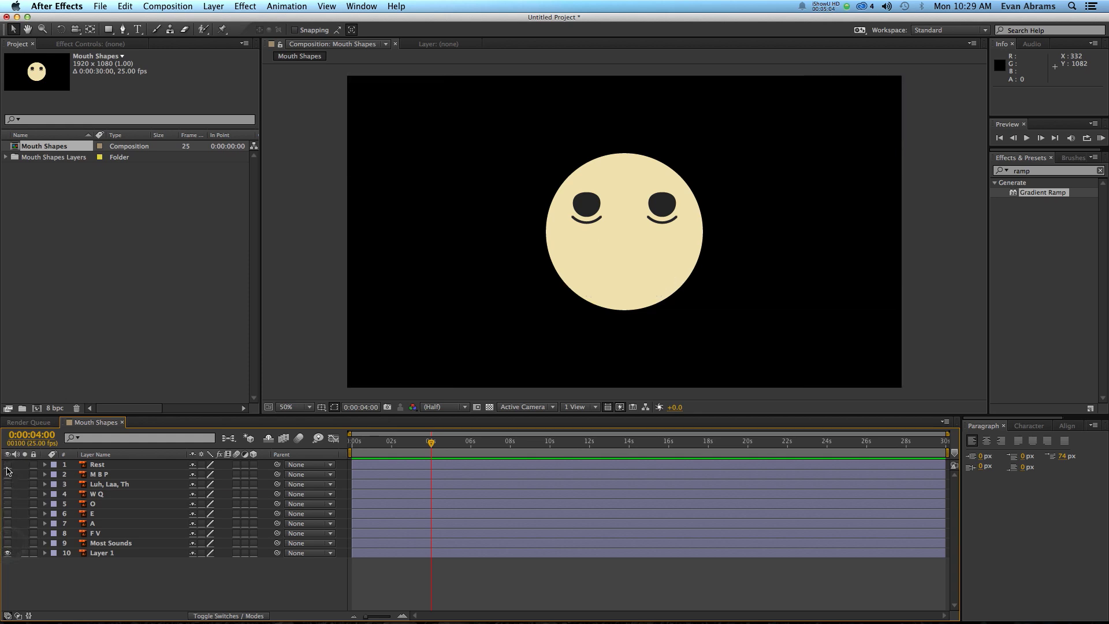
click(8, 465)
Select the Rest mouth layer and undo an accidental drag to the right.
click(104, 467)
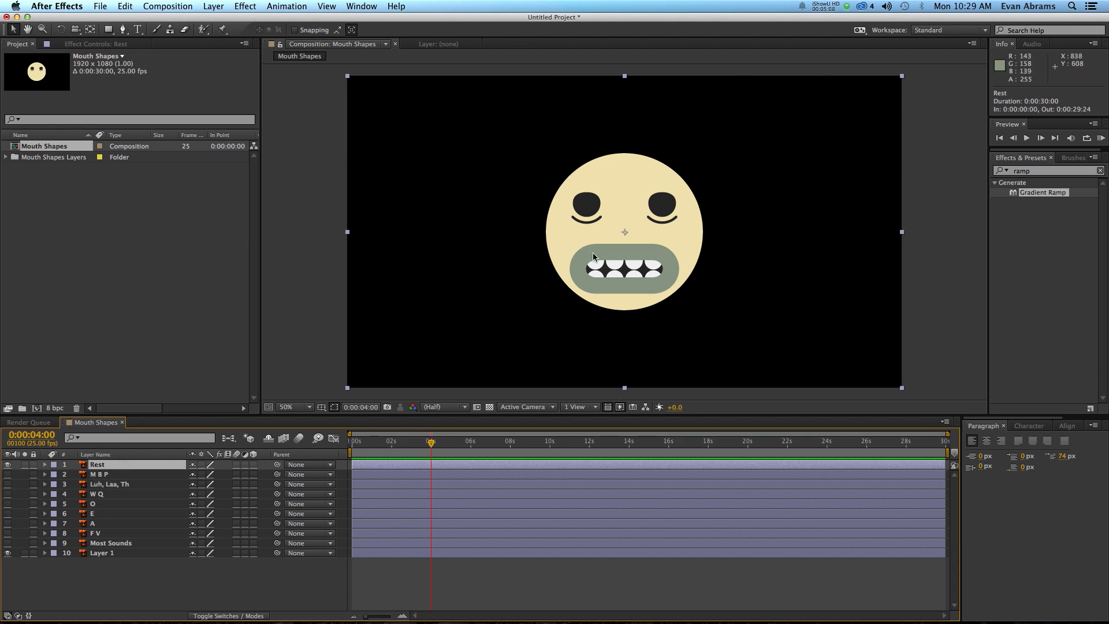
drag(646, 270, 809, 279)
key(super+z)
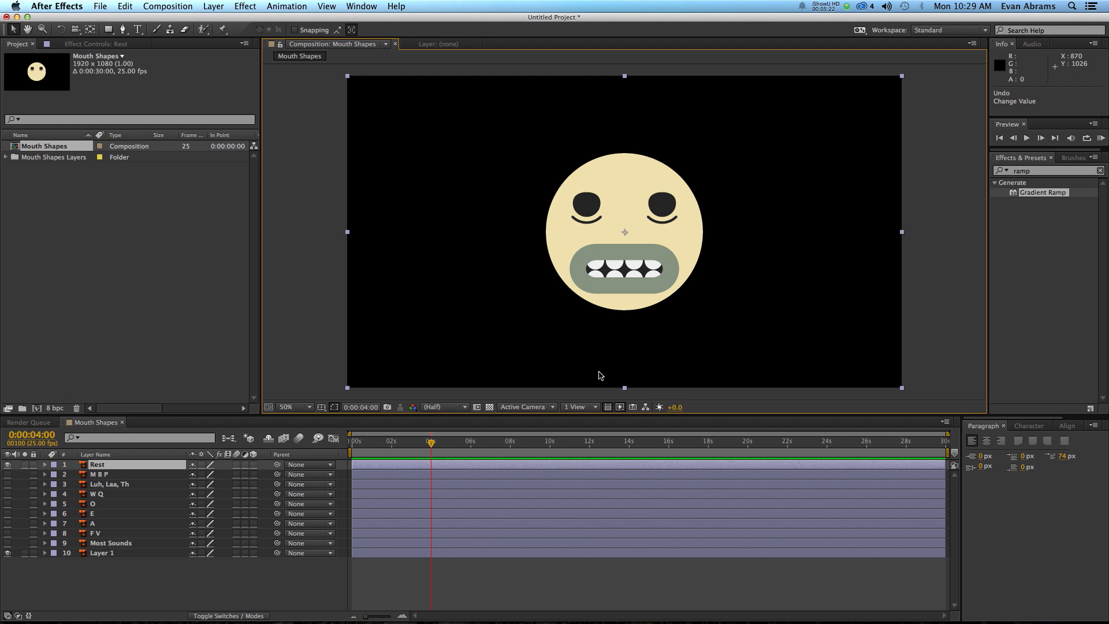
Select layers Most Sounds through Rest and pre-compose them with Cmd+Shift+C as 'Mouth'.
click(100, 546)
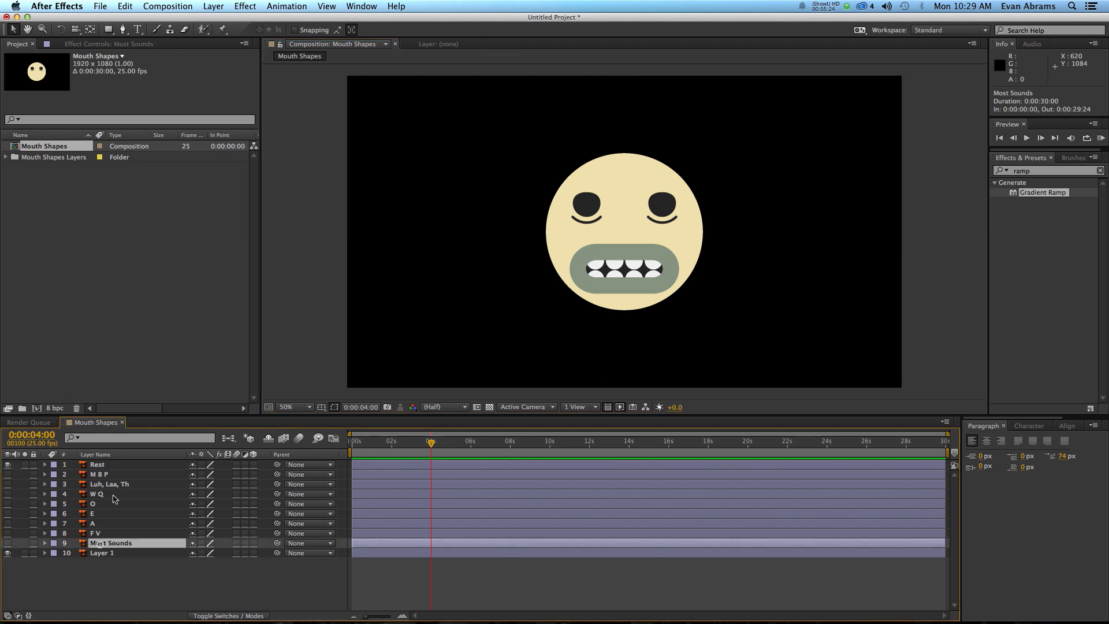
shift+click(101, 467)
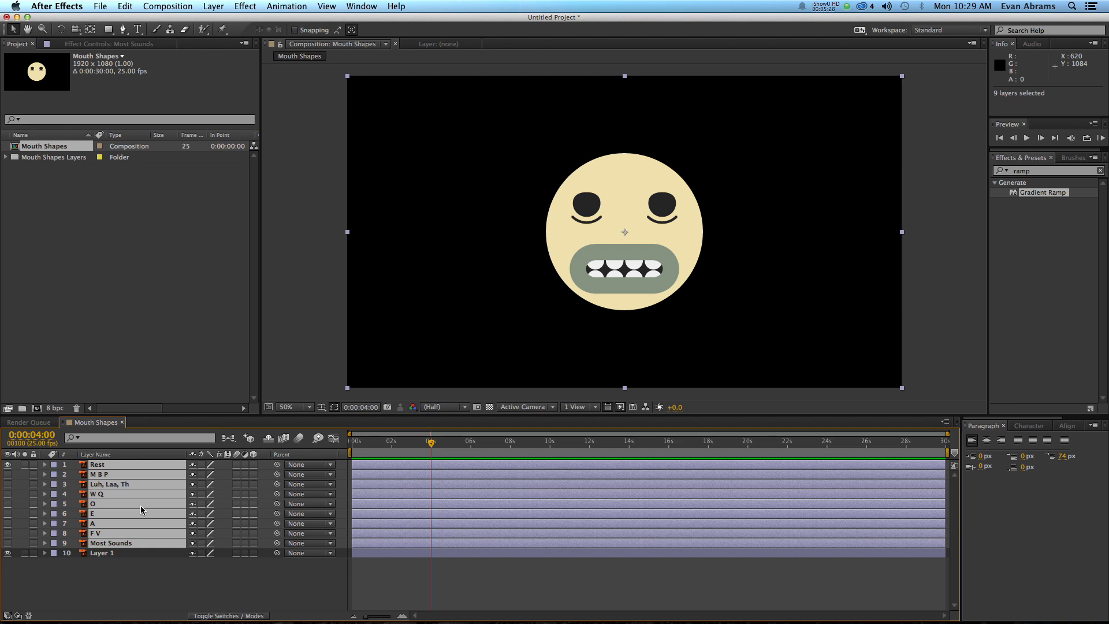
key(super+shift+c)
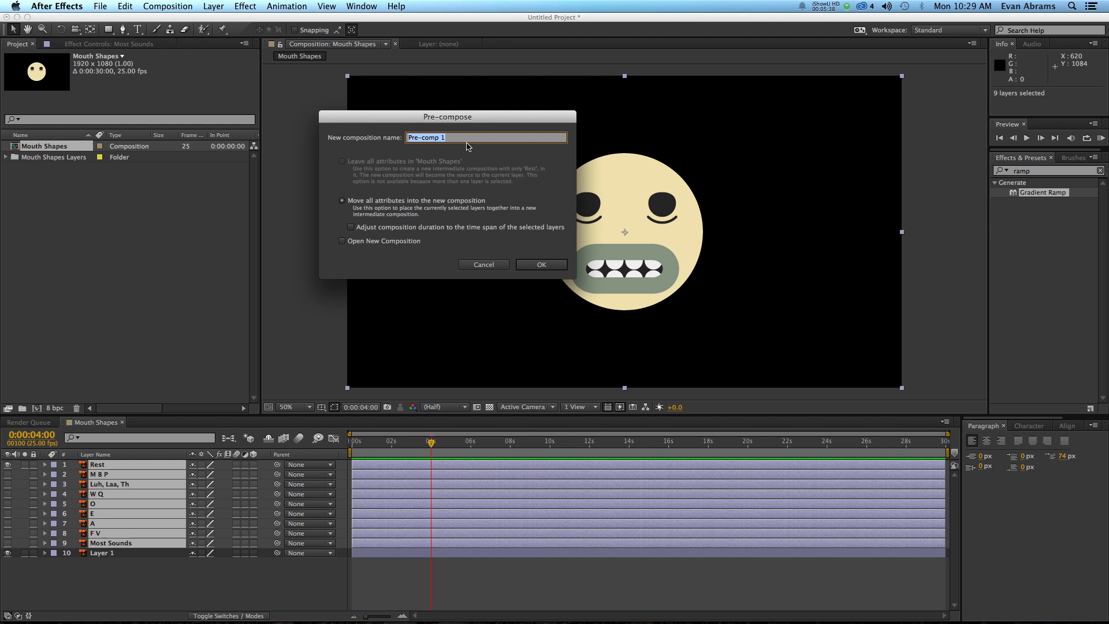
text(Mouth)
key(Return)
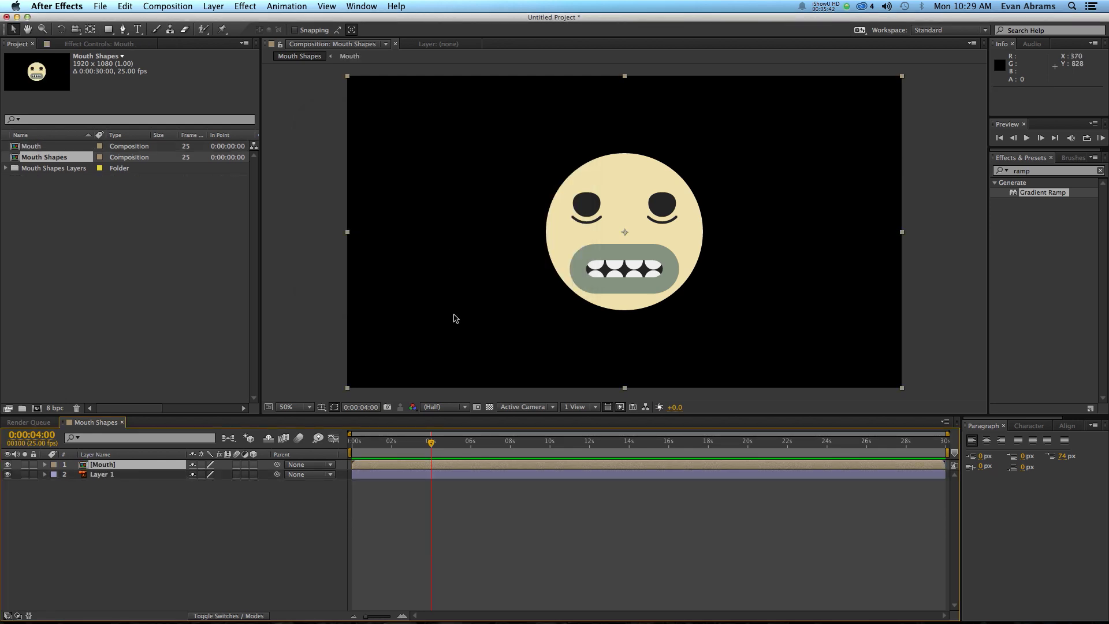
Open the Mouth precomp and trim all nine mouth layers to one frame each.
double_click(442, 465)
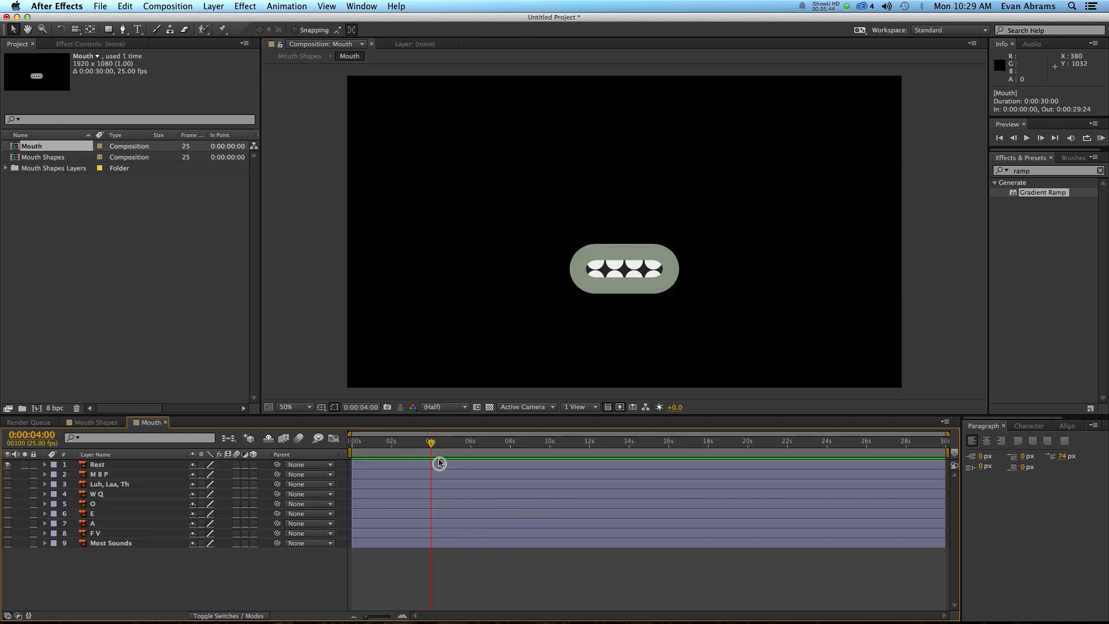
key(super+a)
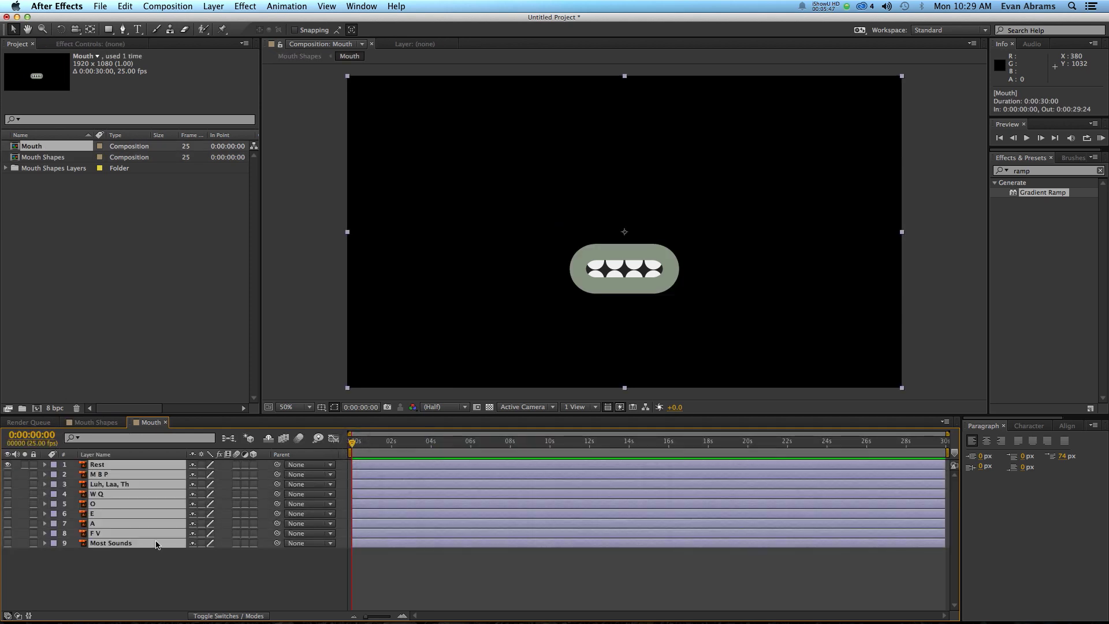
key(;)
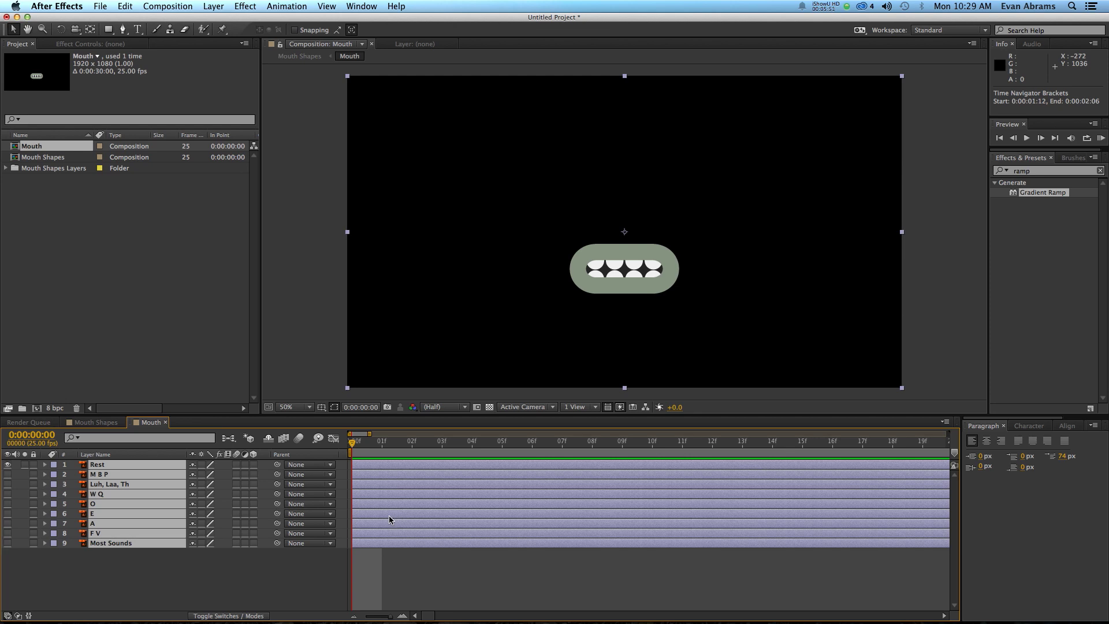
key(alt+bracketright)
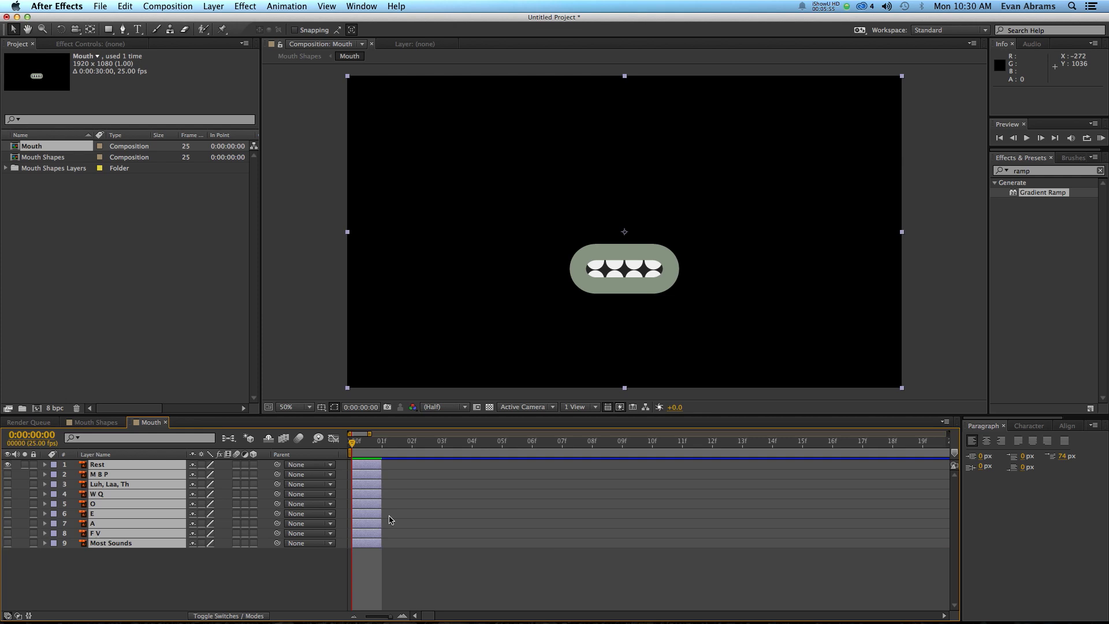
Turn on visibility for all nine mouth layers.
click(193, 574)
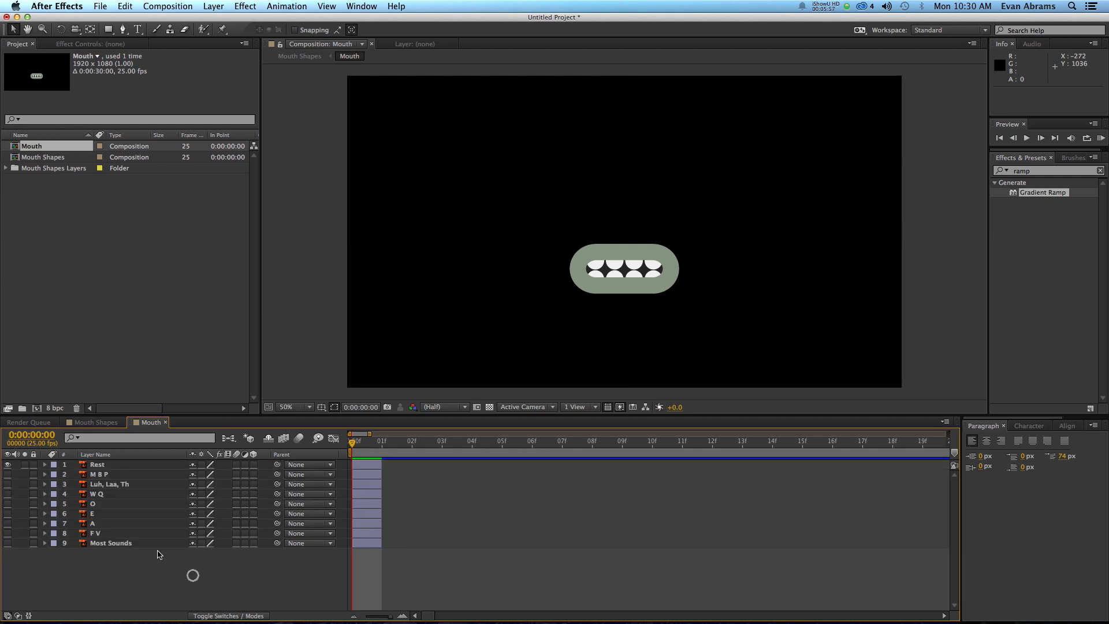
click(154, 543)
key(super+a)
alt+click(7, 464)
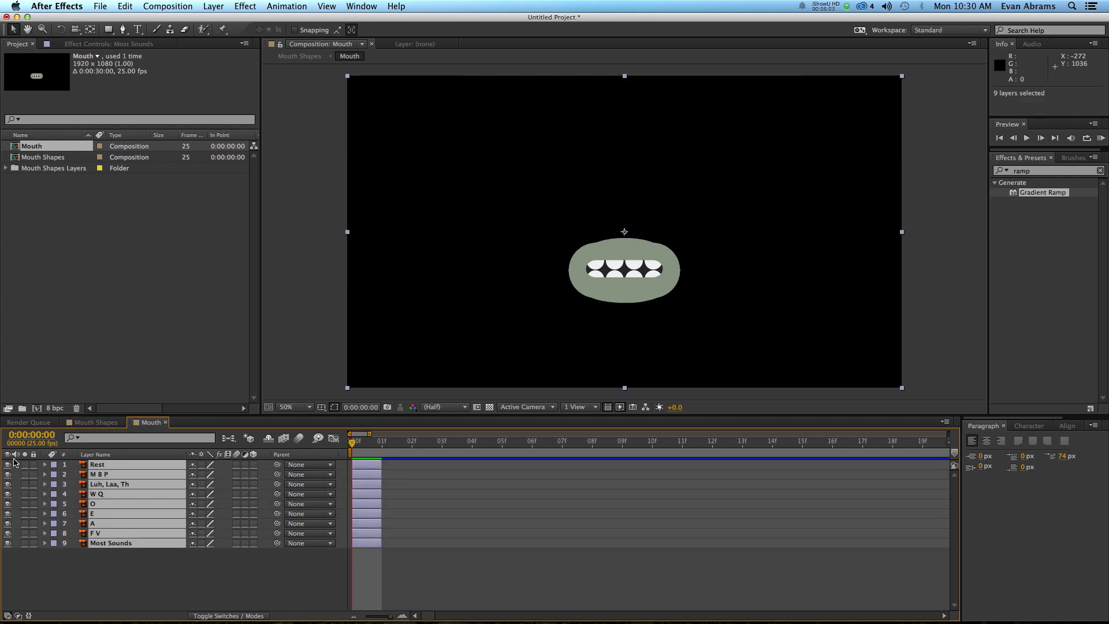
click(186, 578)
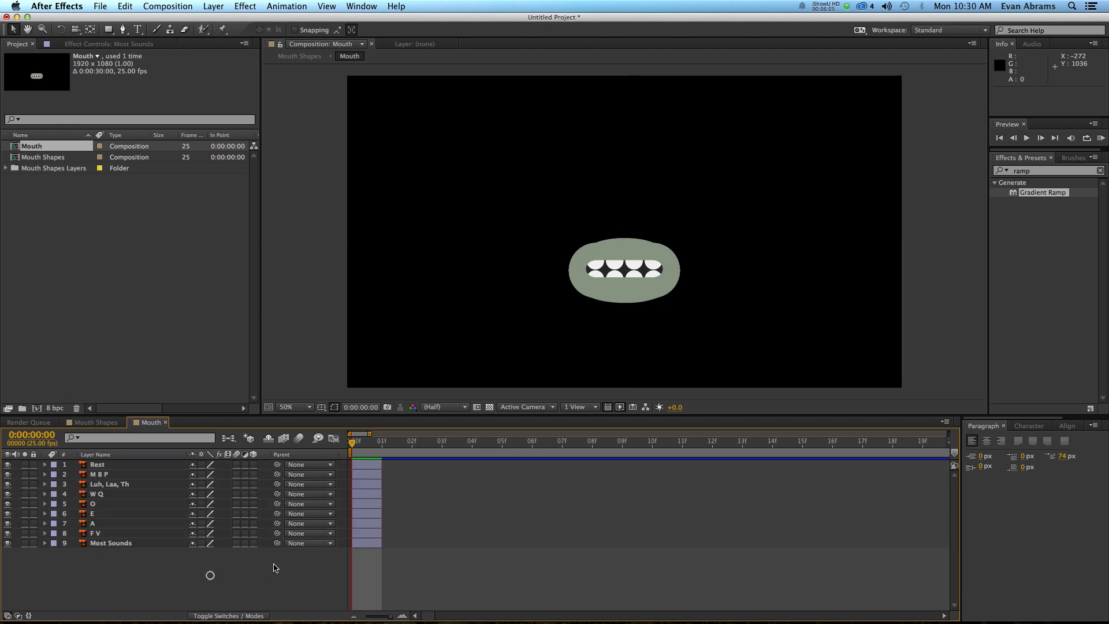
Sequence the nine mouth layers end to end without overlap, then shift them one frame later.
click(128, 546)
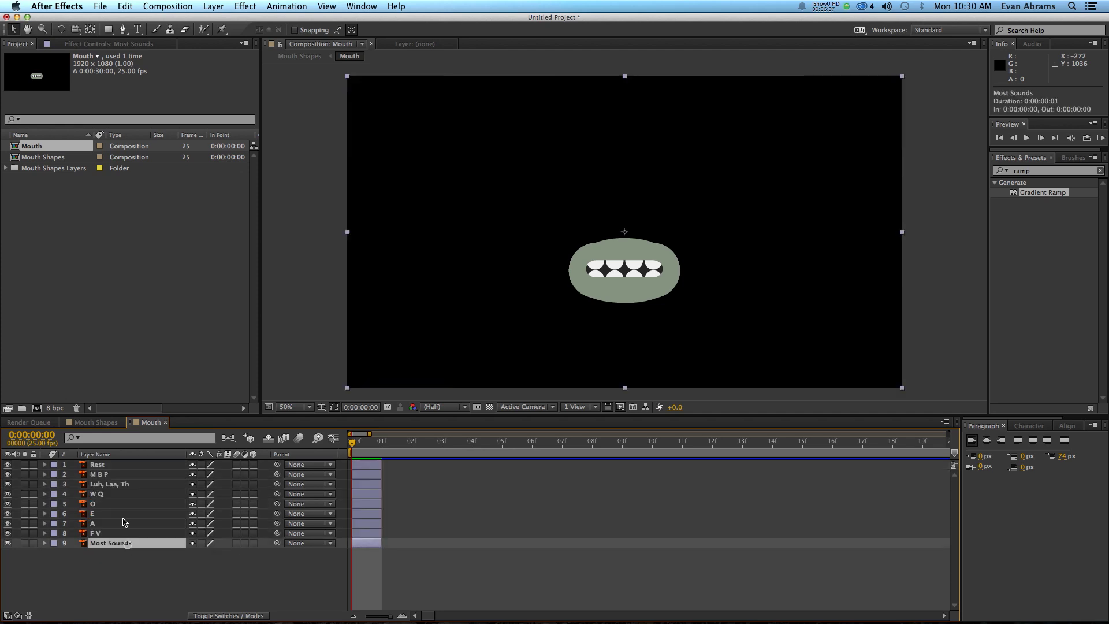
shift+click(110, 464)
click(287, 6)
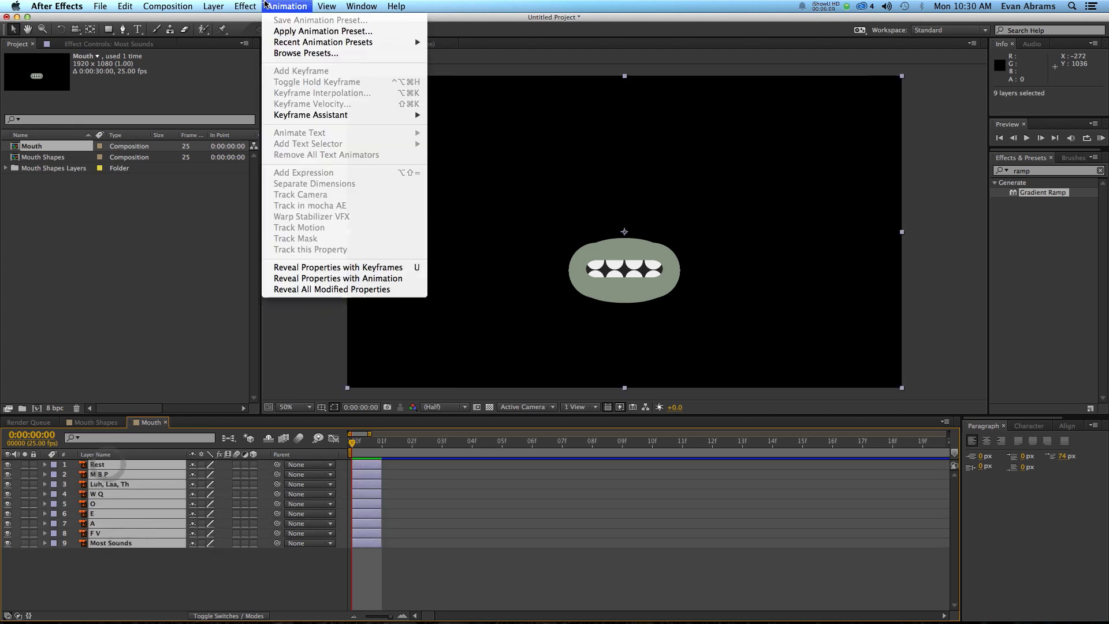
mouse_move(413, 116)
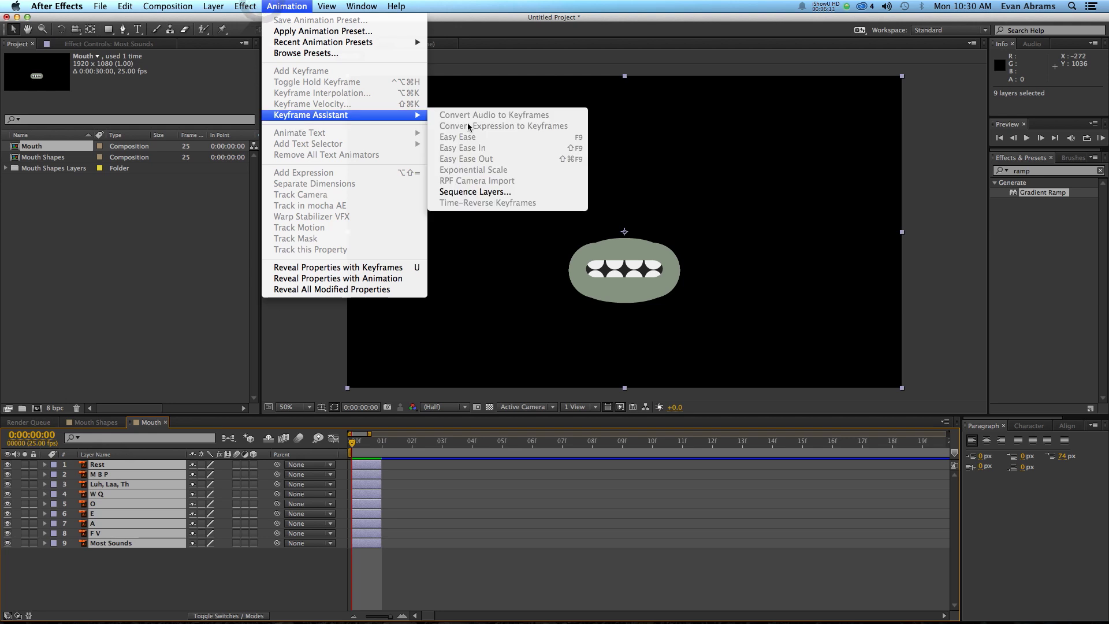
click(476, 192)
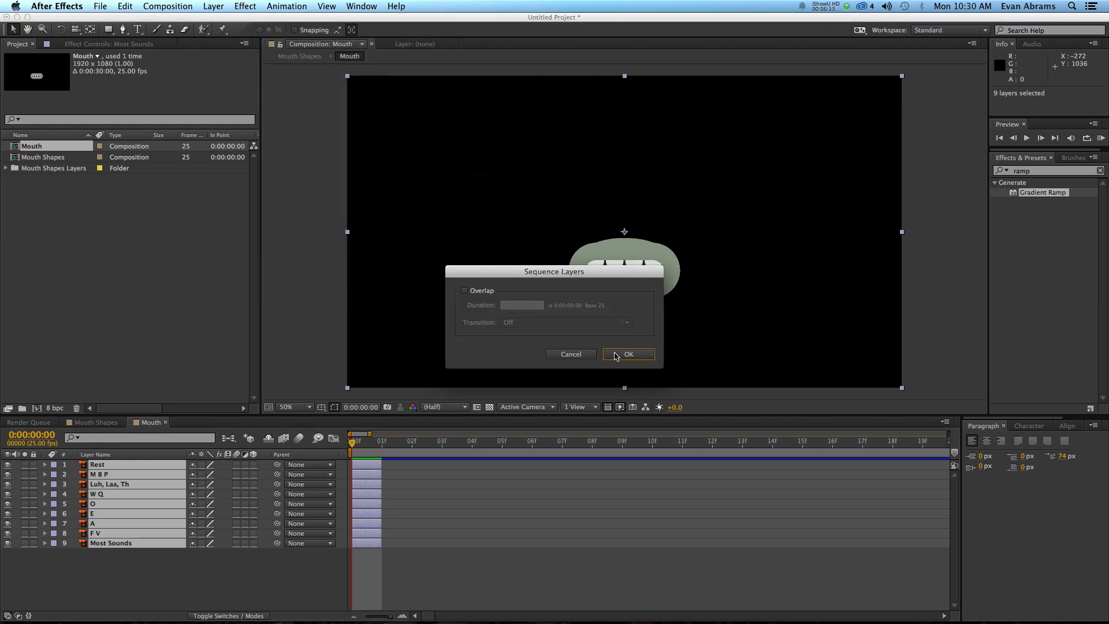
click(622, 354)
drag(374, 446, 593, 450)
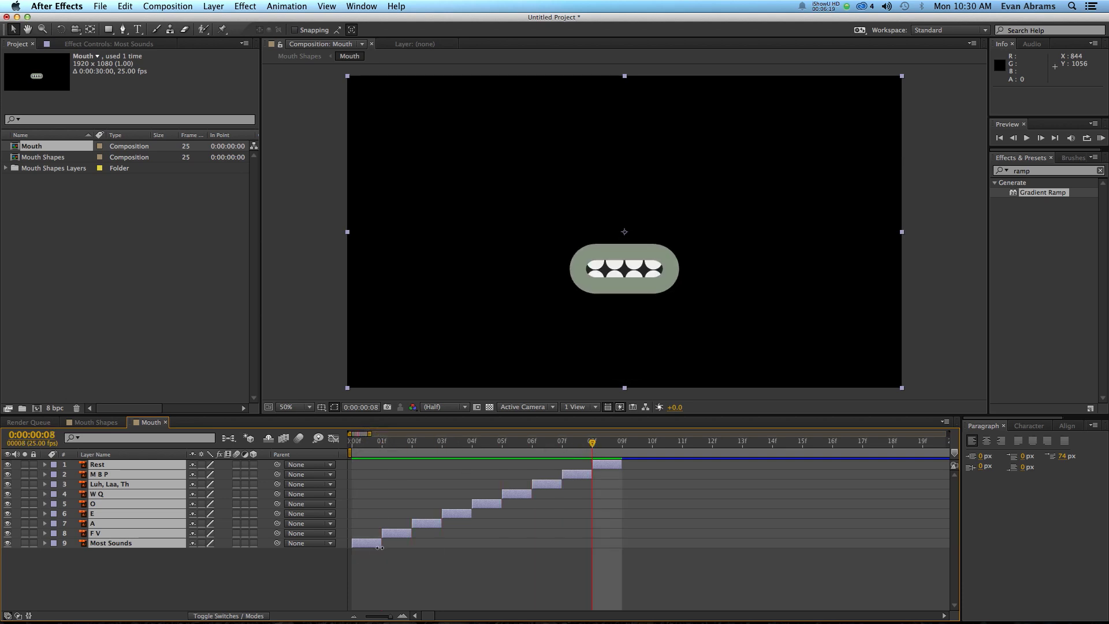
drag(355, 544, 385, 543)
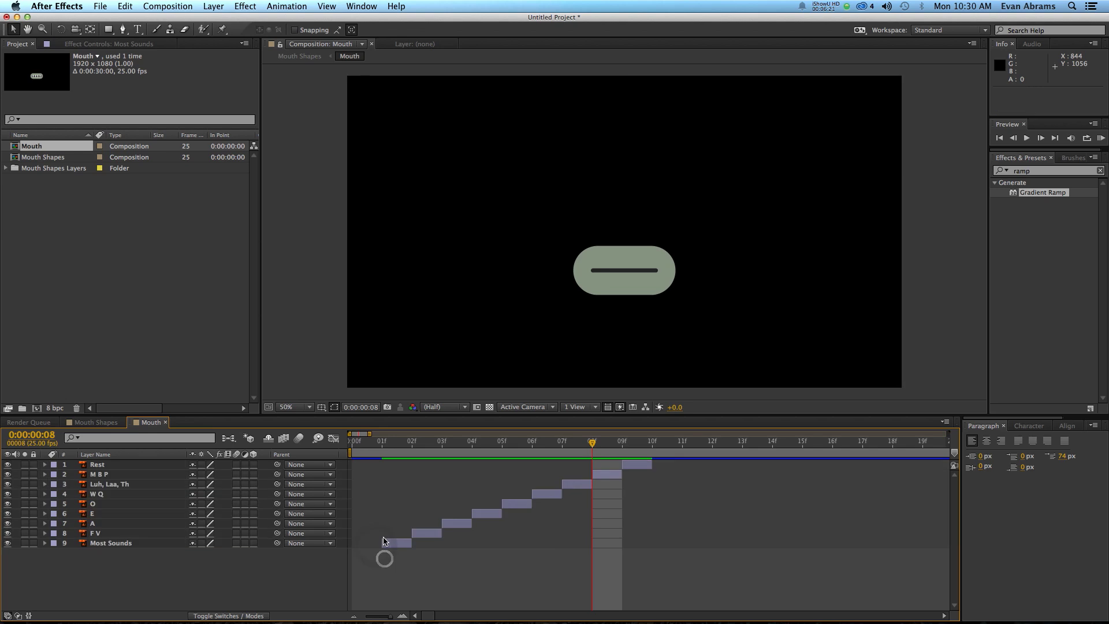
Extend the Rest layer so it ends at frame 11.
click(653, 465)
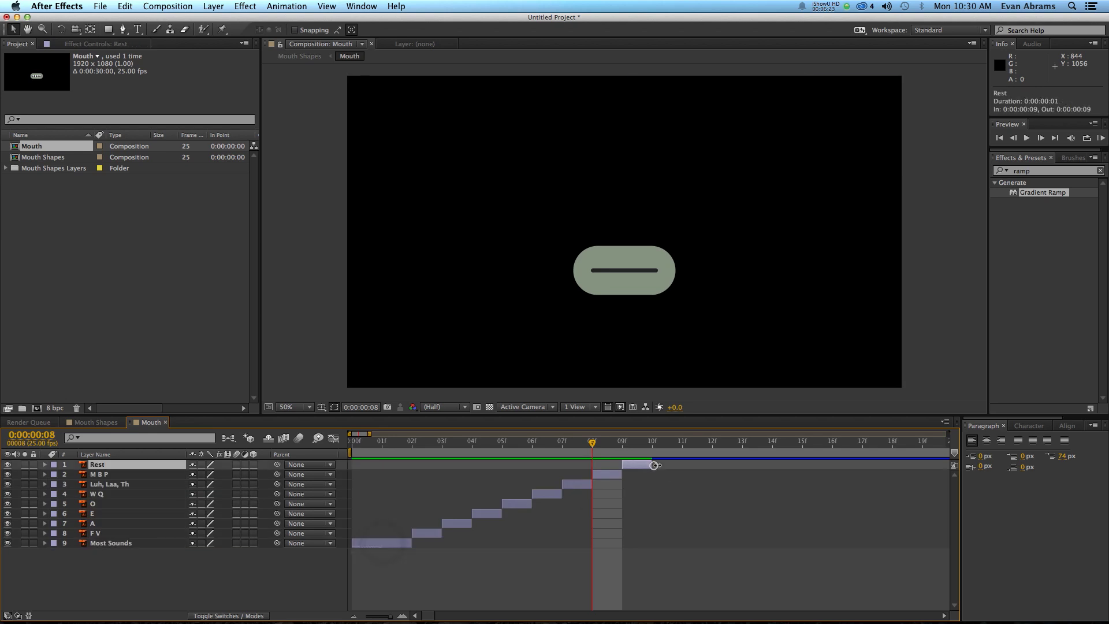
drag(654, 465, 682, 466)
click(615, 483)
Step through frames 9 to 11 to check the last mouth shapes, then return to the start.
click(622, 456)
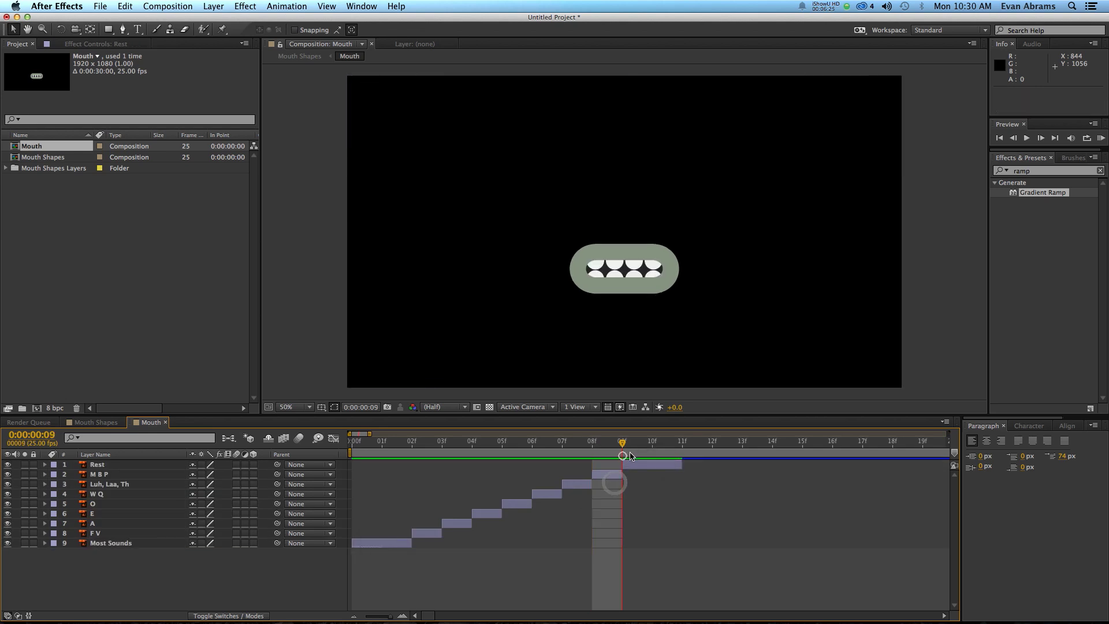
click(653, 457)
drag(671, 450, 665, 453)
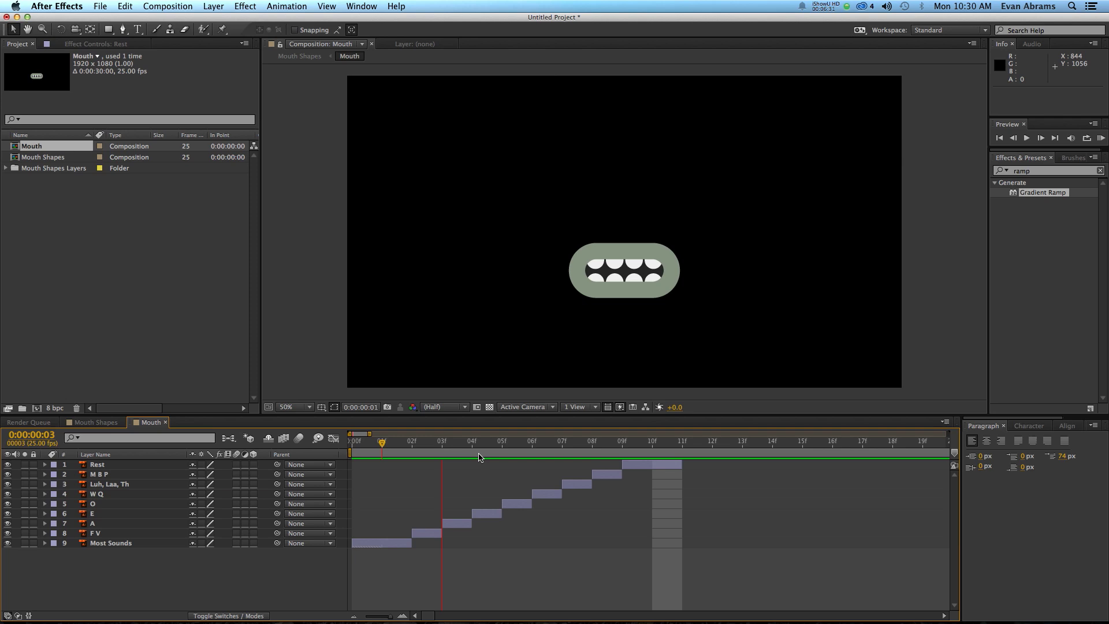
click(693, 447)
click(660, 456)
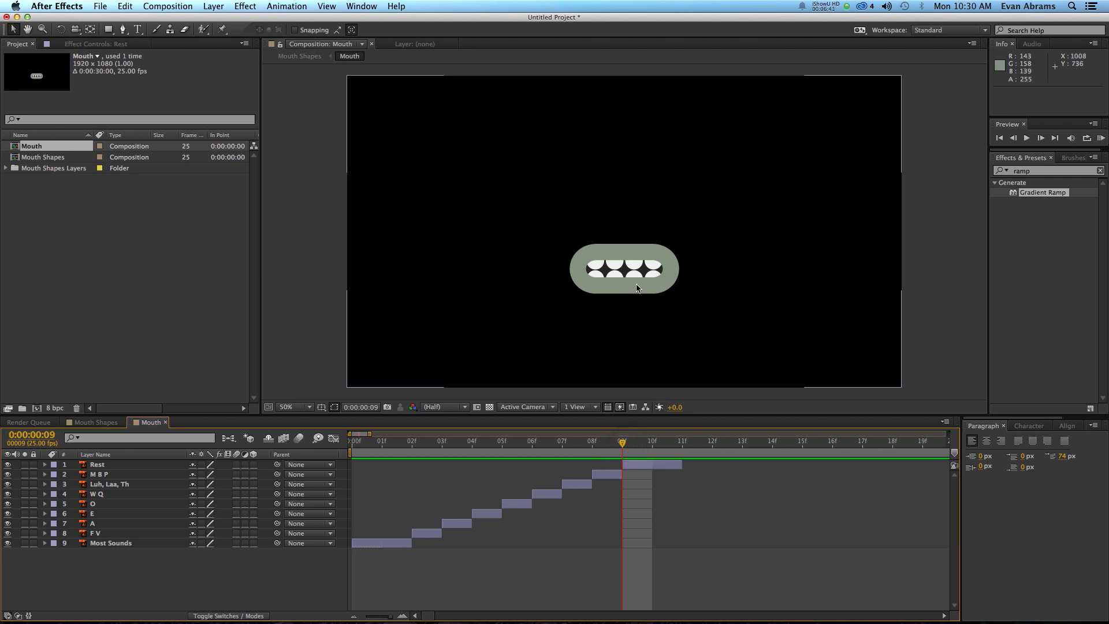
click(680, 442)
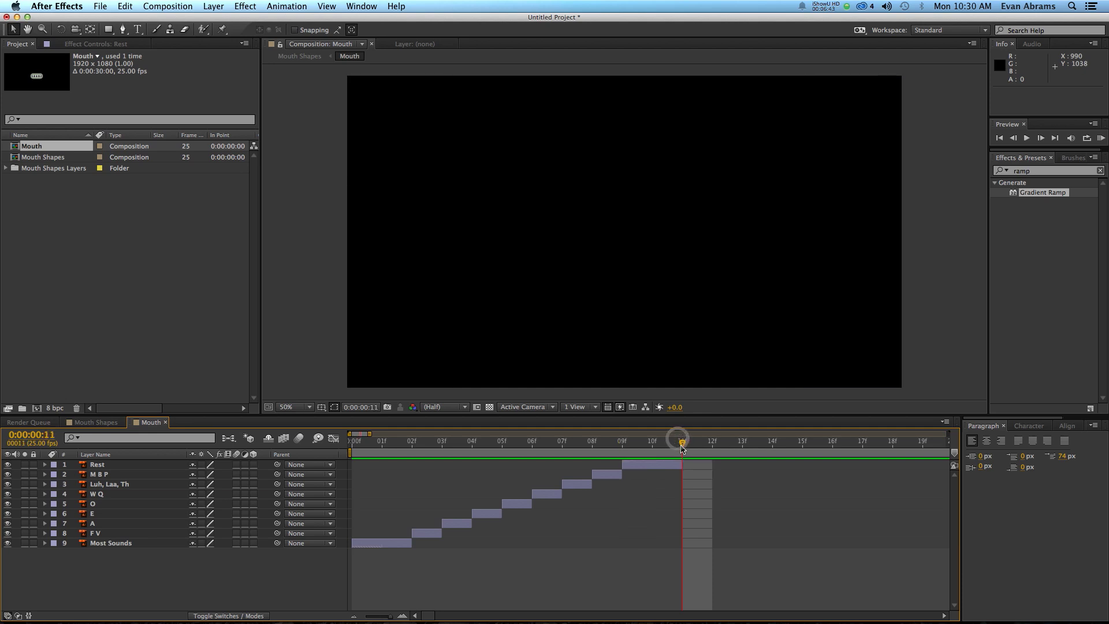
click(661, 448)
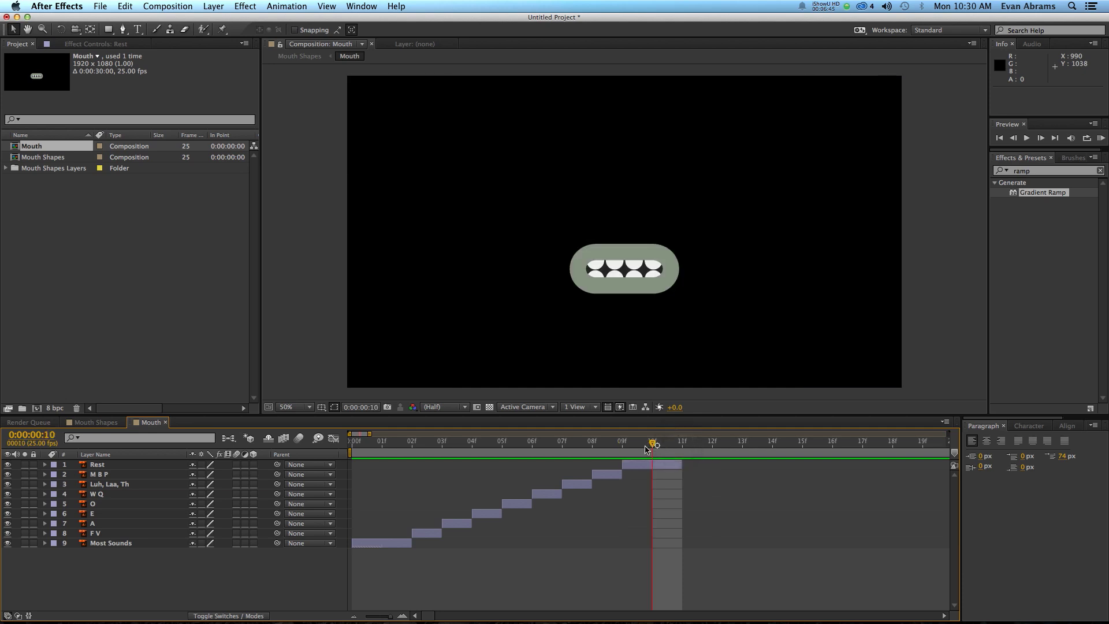
key(Home)
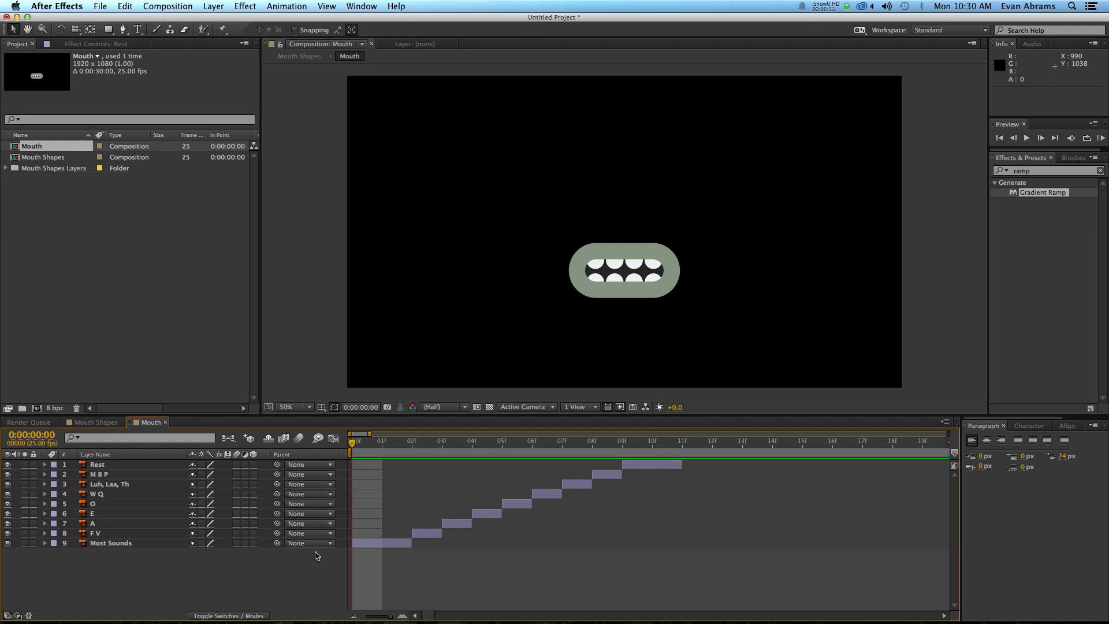
Select the Most Sounds and Rest layers, then deselect everything.
click(388, 543)
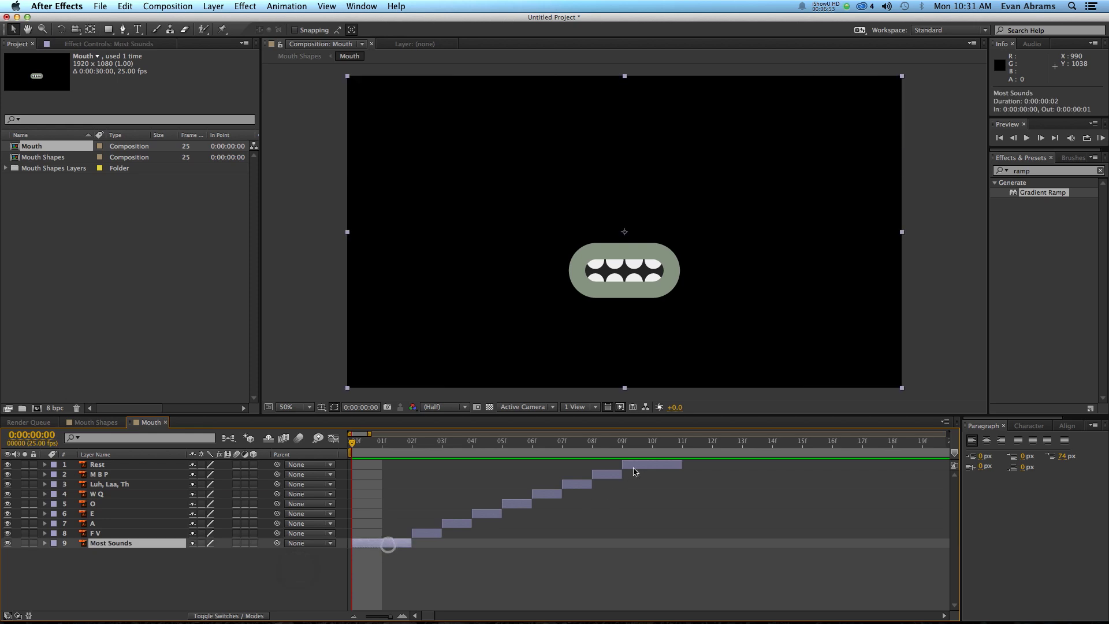
click(641, 464)
click(294, 564)
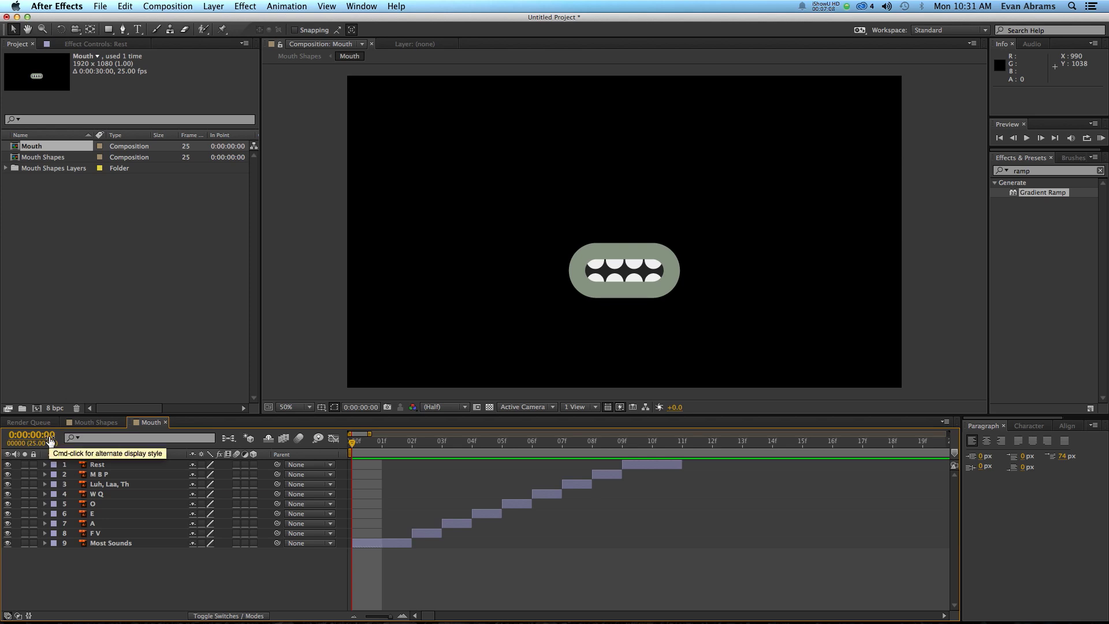
key(Page_Down)
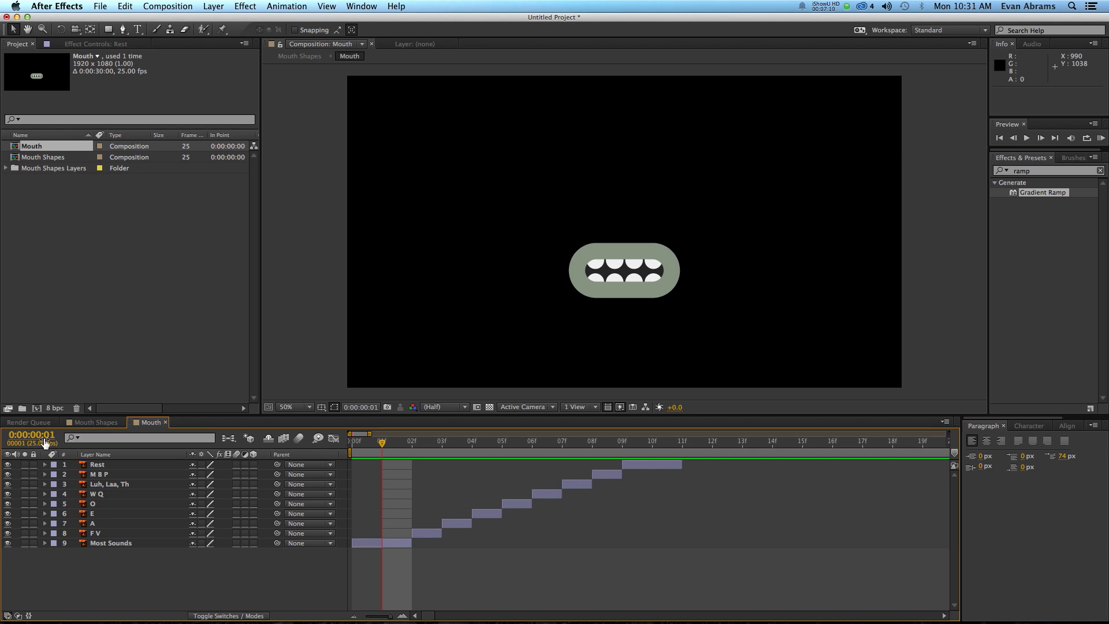
click(116, 543)
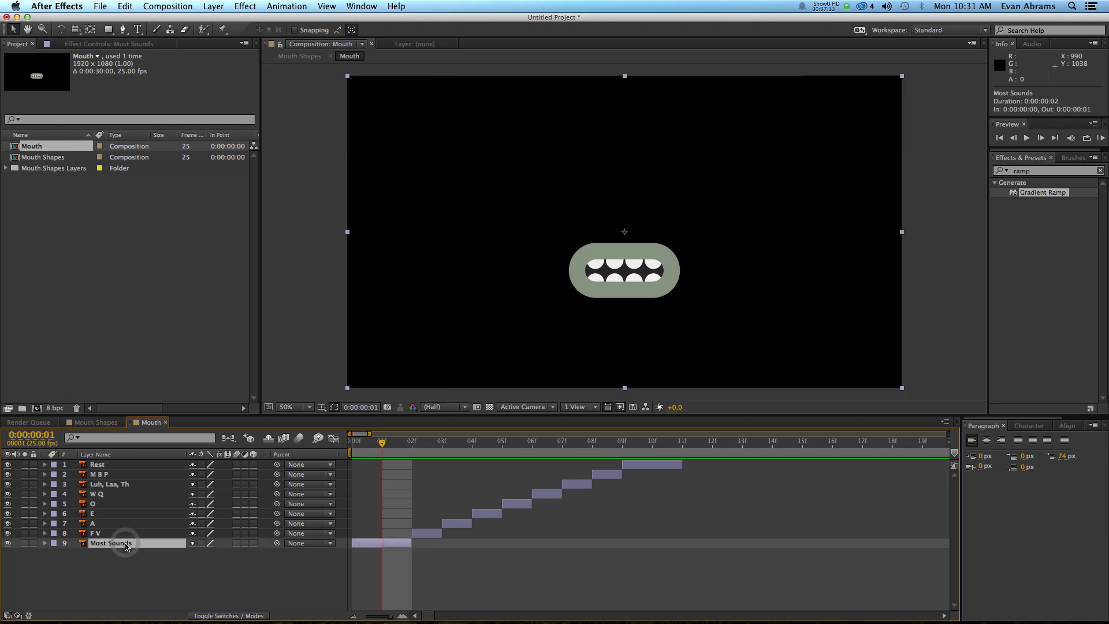
key(Page_Down)
click(121, 538)
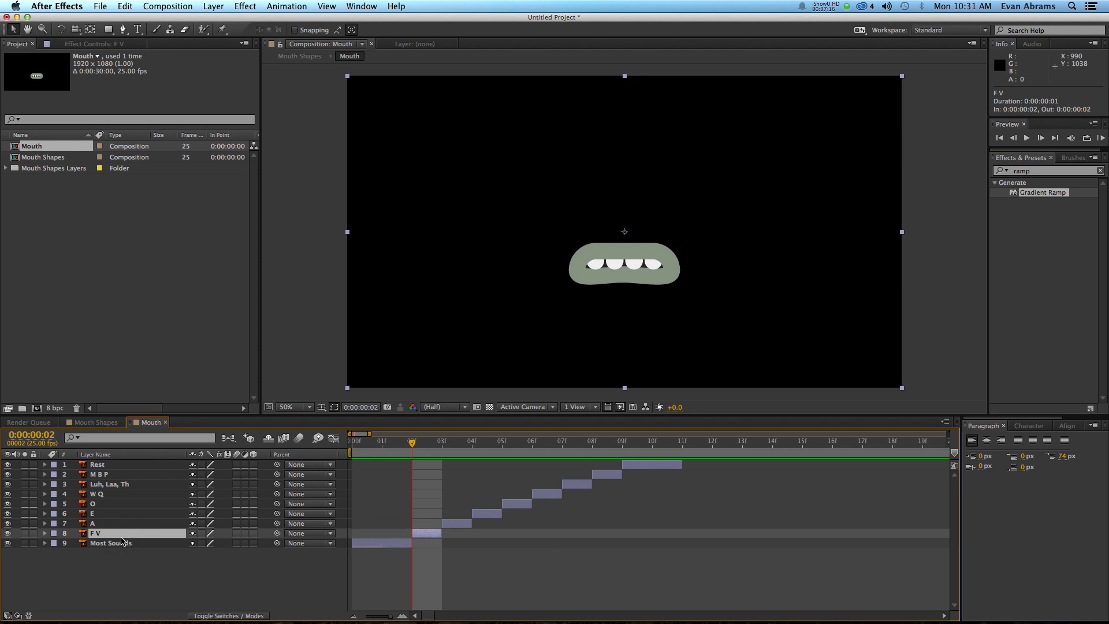
key(Page_Down)
click(114, 525)
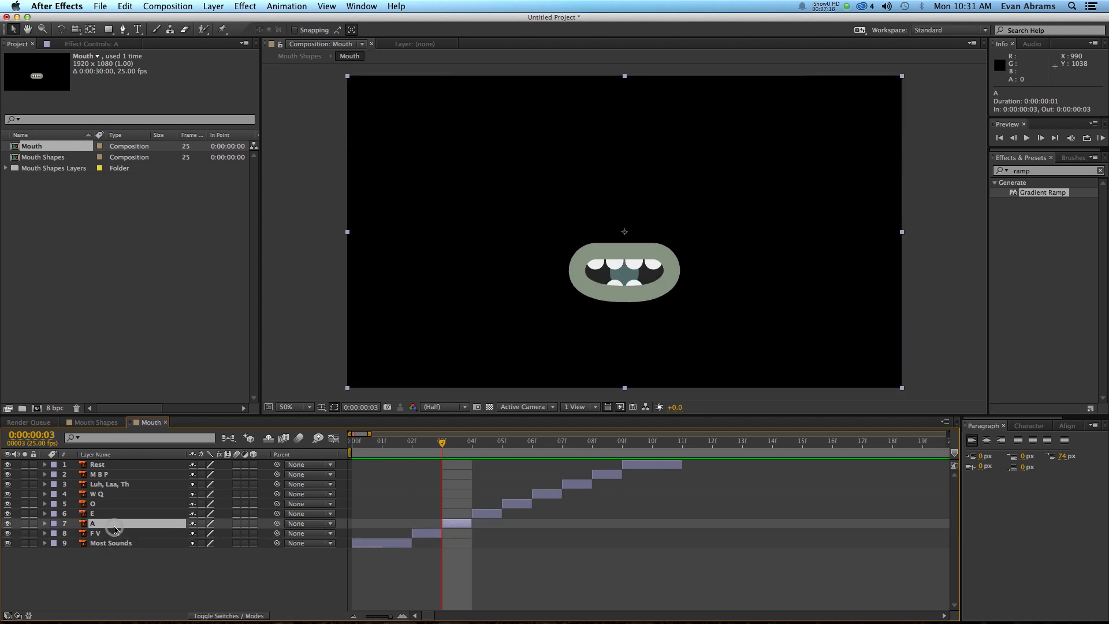
key(Page_Down)
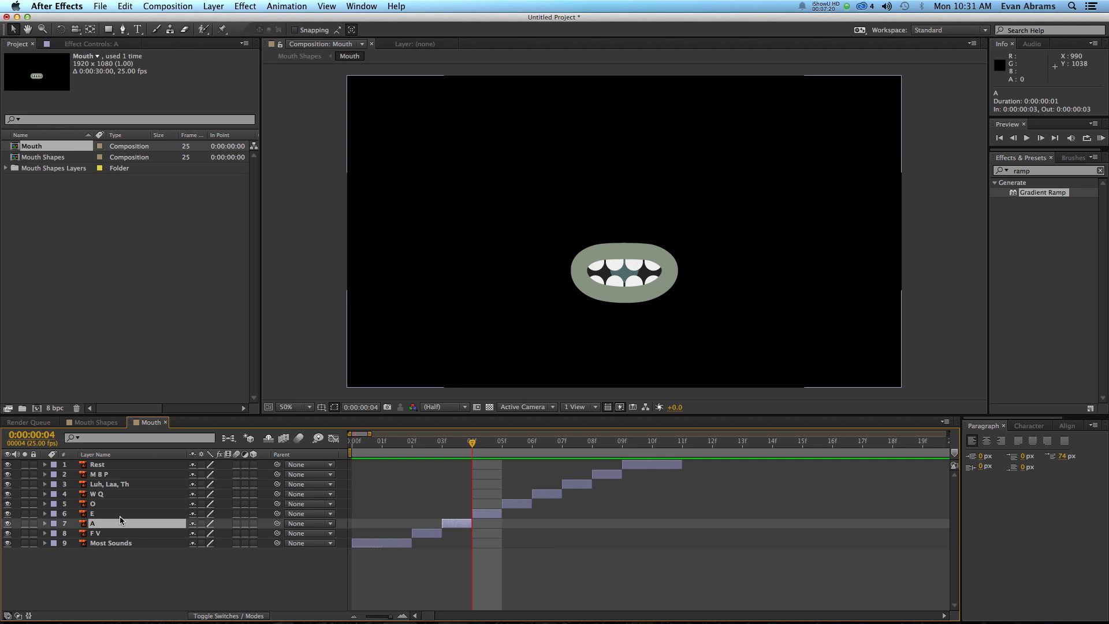
click(116, 515)
key(KP_1)
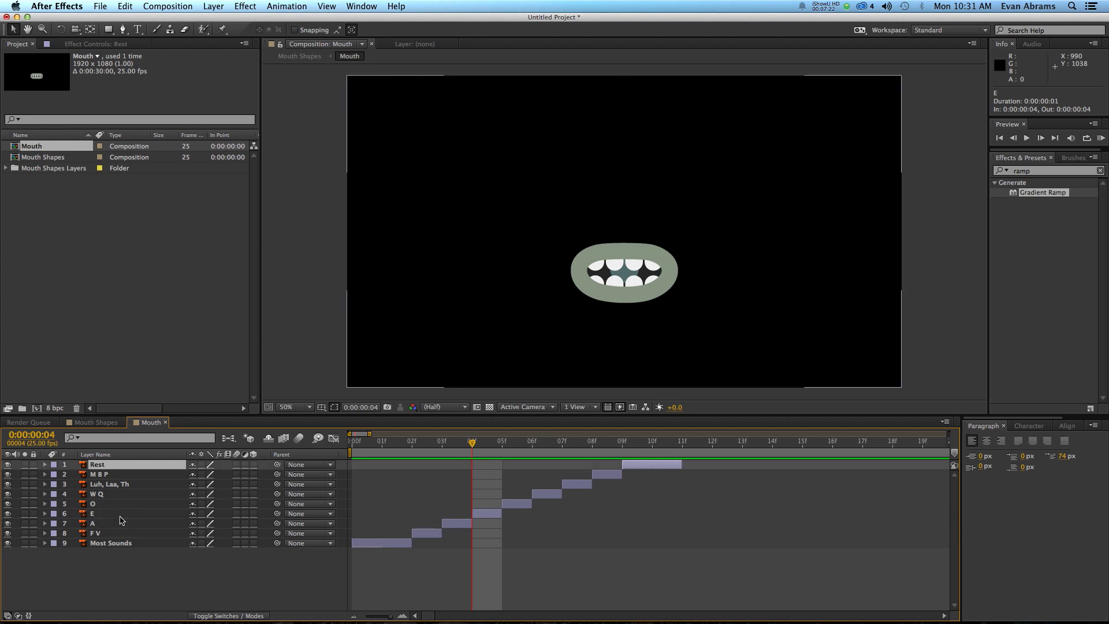
drag(655, 451, 469, 501)
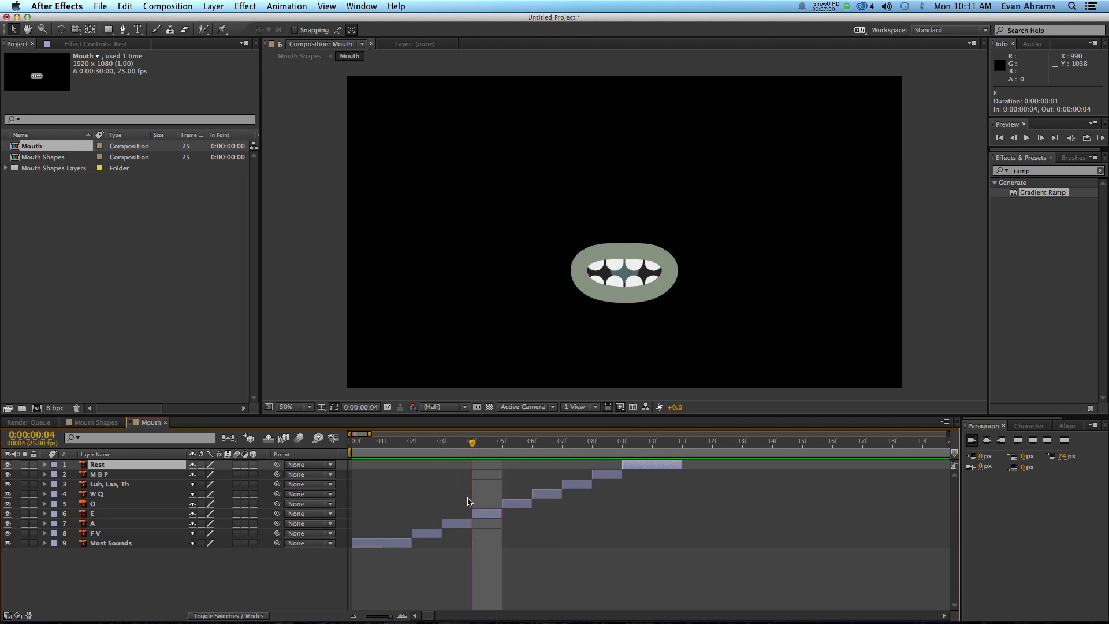
click(225, 602)
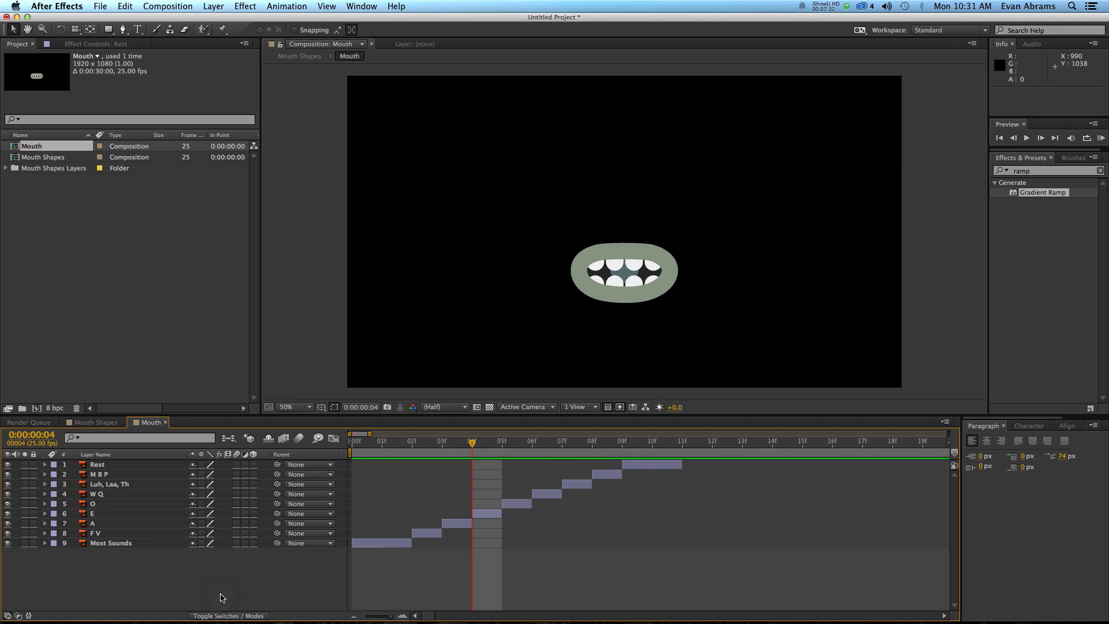
Switch to the Mouth Shapes composition and select the nested [Mouth] layer.
click(95, 423)
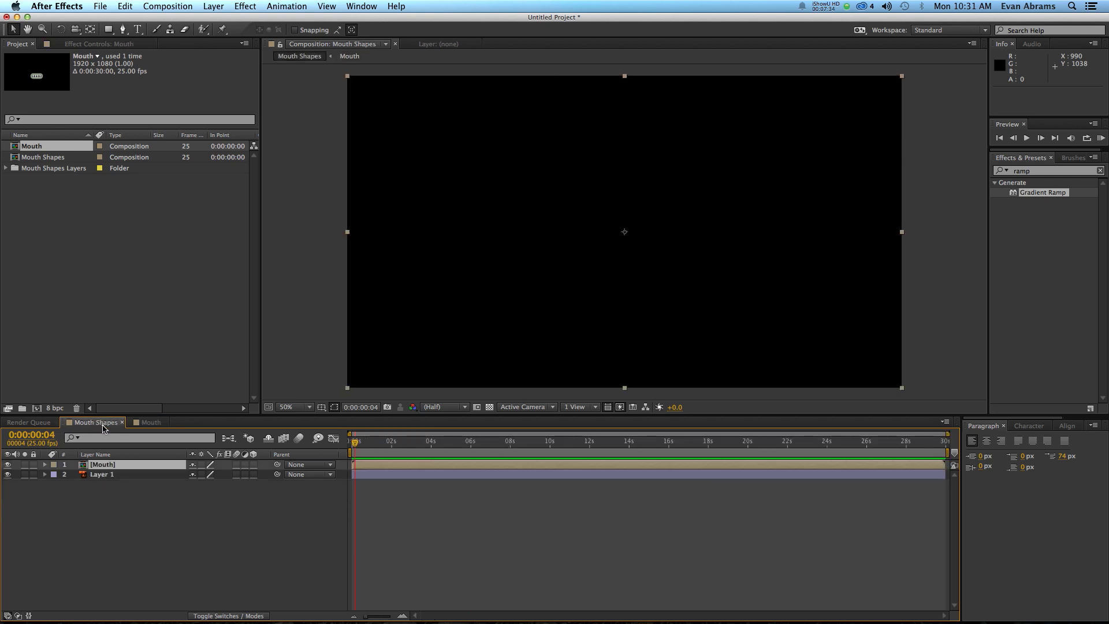
click(300, 511)
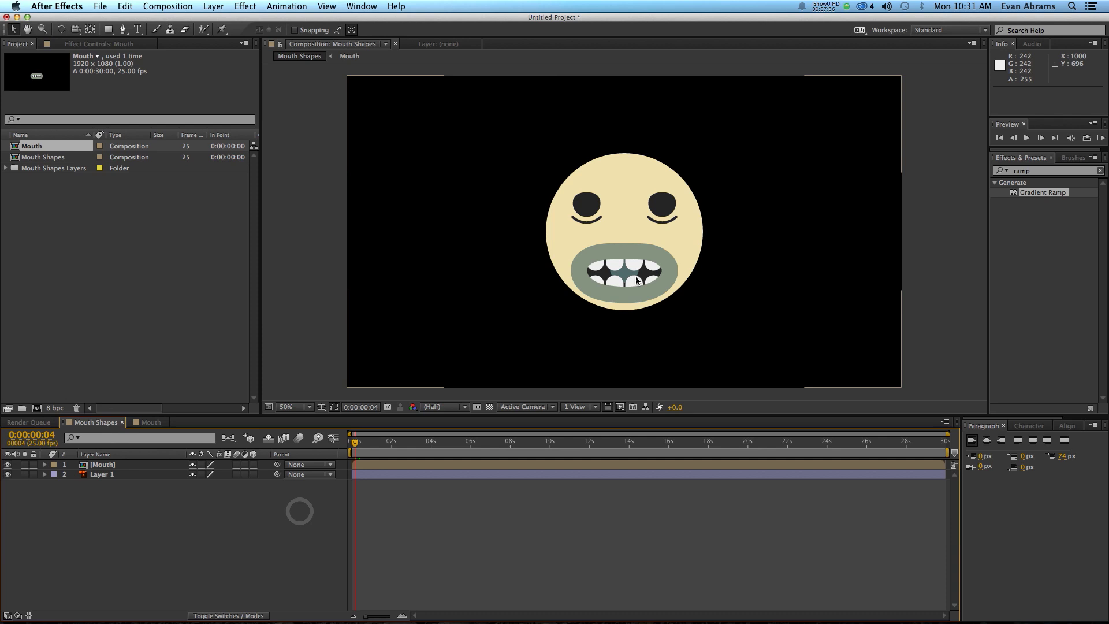
click(114, 478)
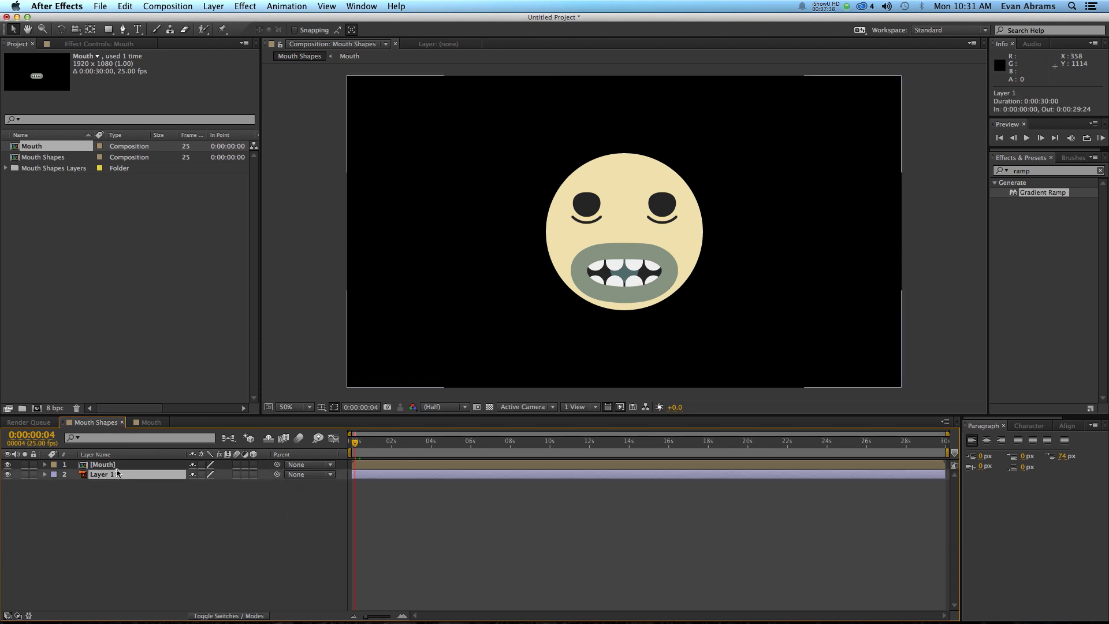
click(115, 466)
click(137, 475)
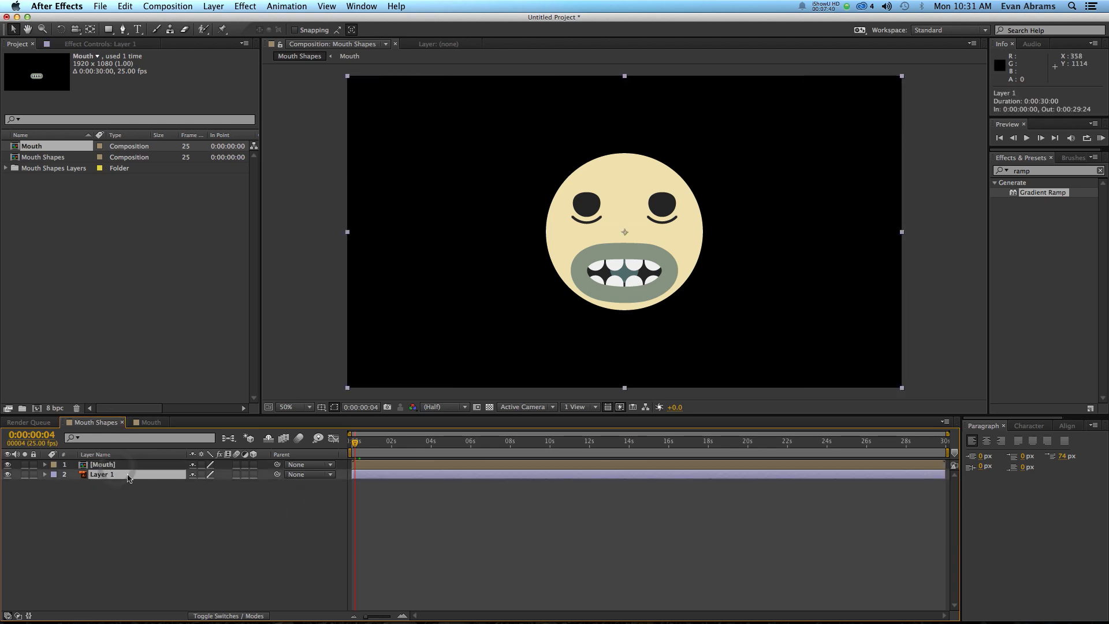
click(122, 517)
click(121, 469)
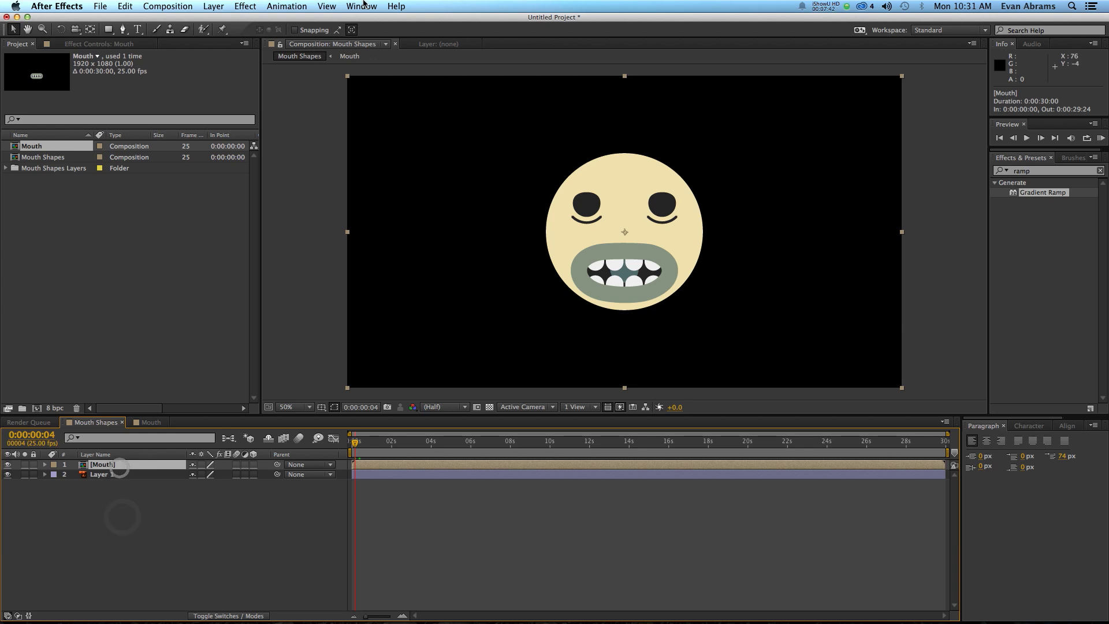
Enable Time Remap on [Mouth] and make its first keyframe, at 0:00:00:00, a hold keyframe.
click(214, 6)
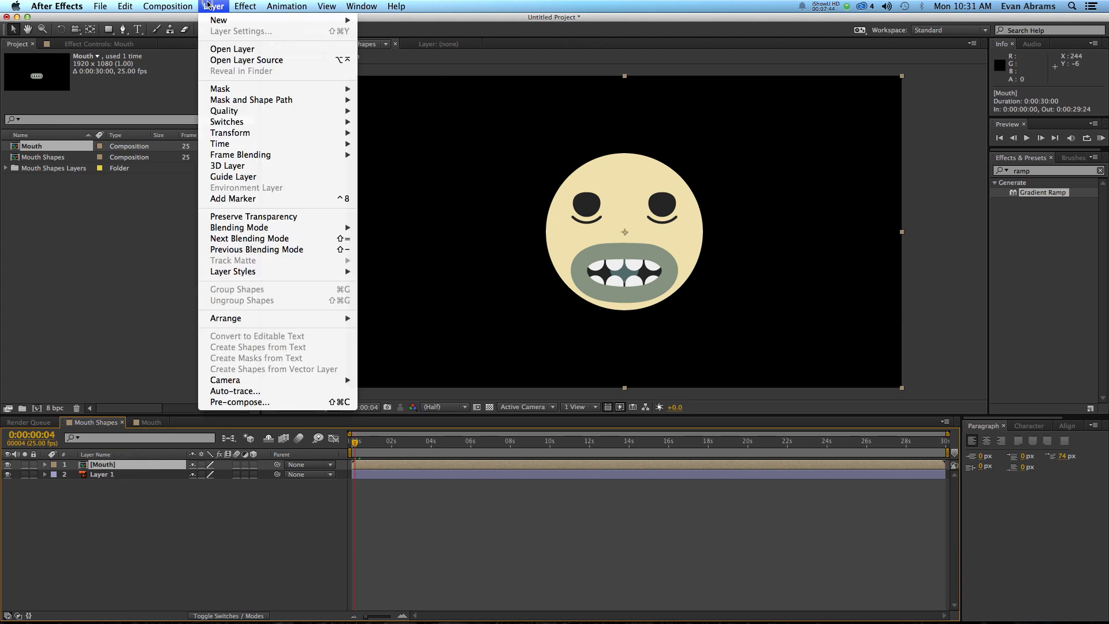
mouse_move(277, 145)
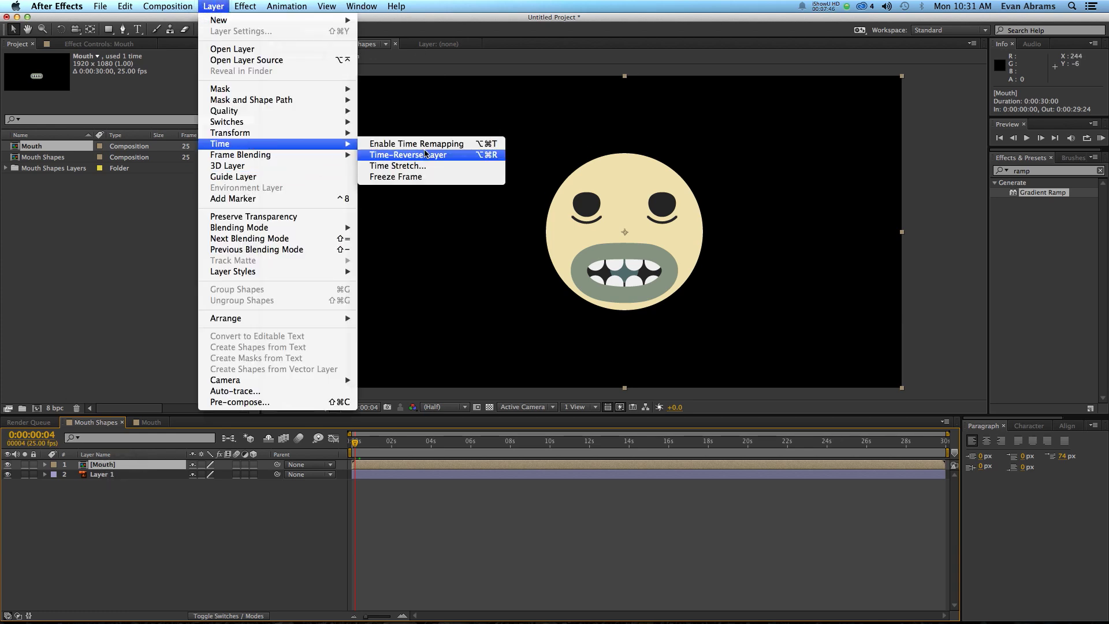
click(426, 145)
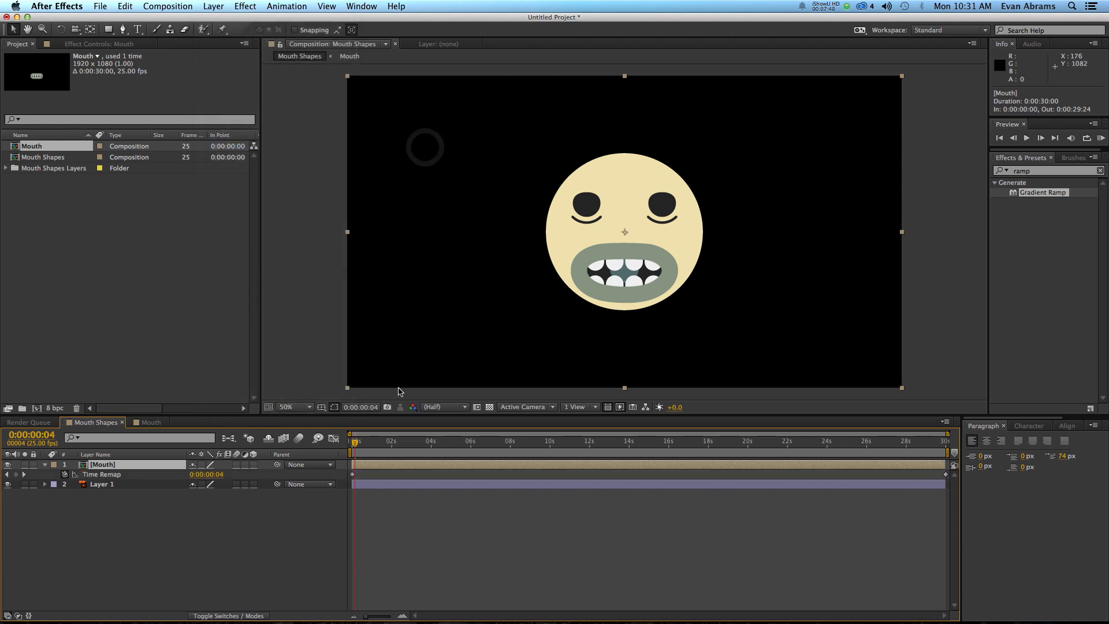
click(112, 473)
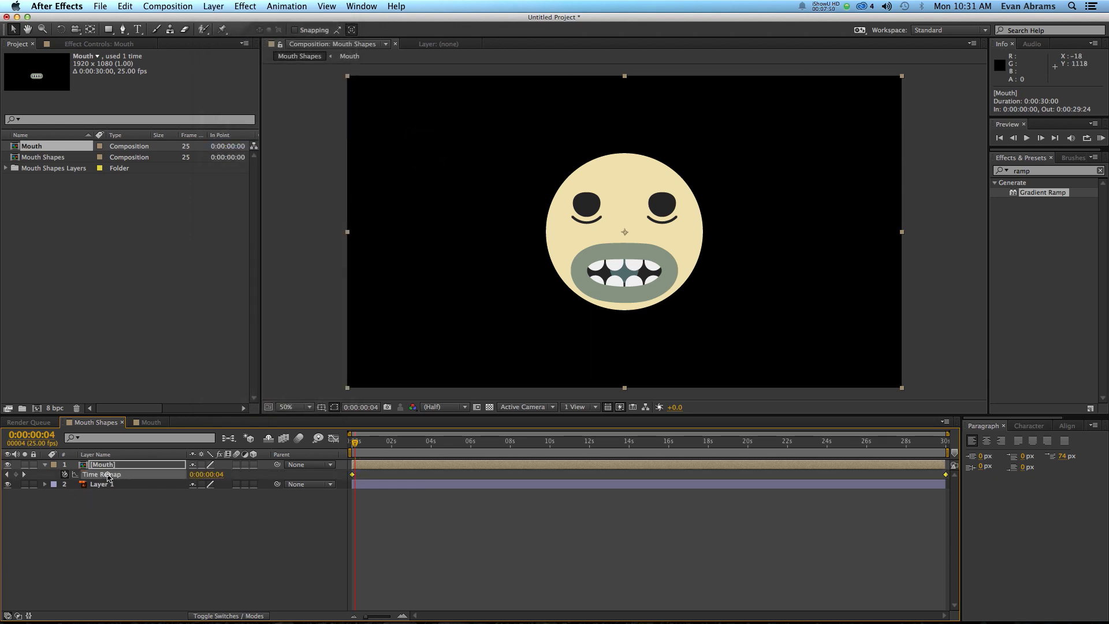
right_click(352, 475)
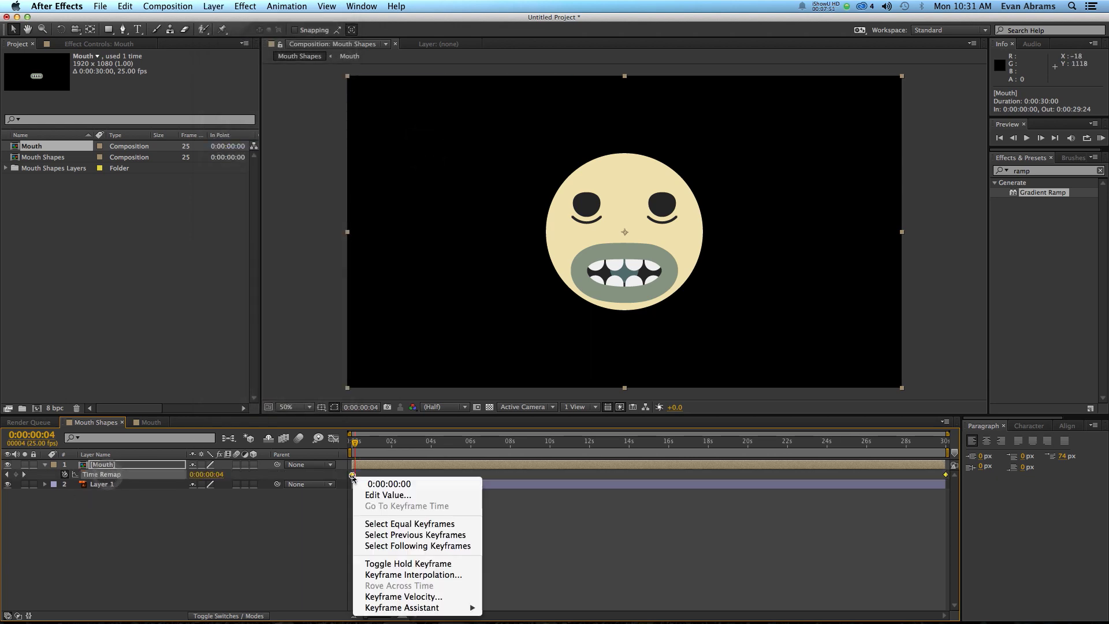
click(380, 564)
key(equal)
key(equal)
key(equal)
key(equal)
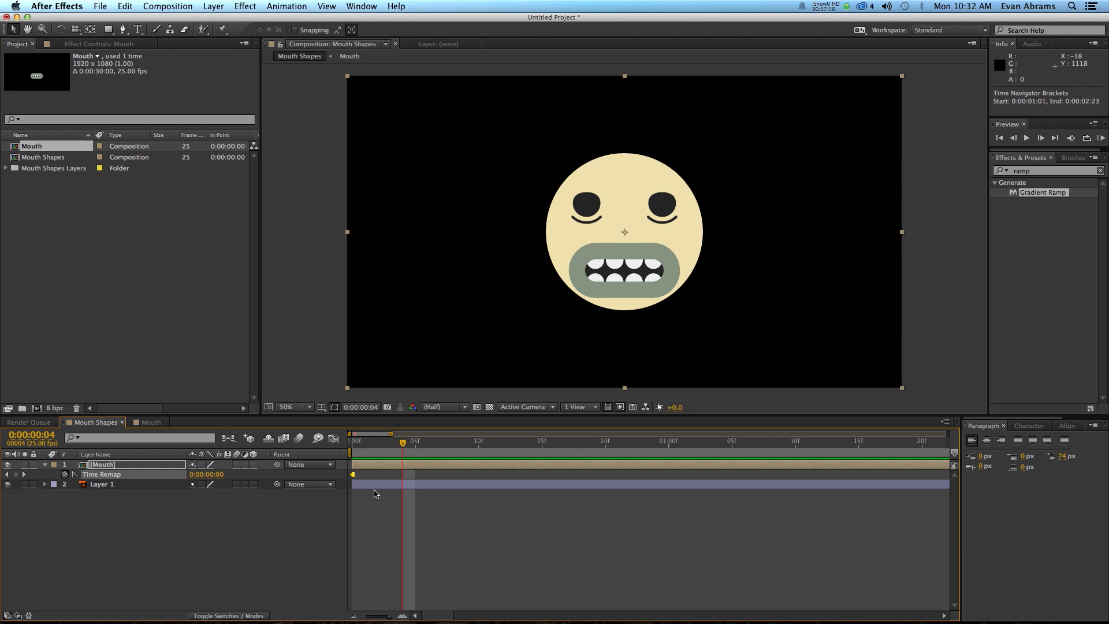
Play from the start, then set Time Remap to 1 at frame 4 and 9 at frame 9.
click(358, 454)
key(space)
click(205, 474)
text(1)
key(Return)
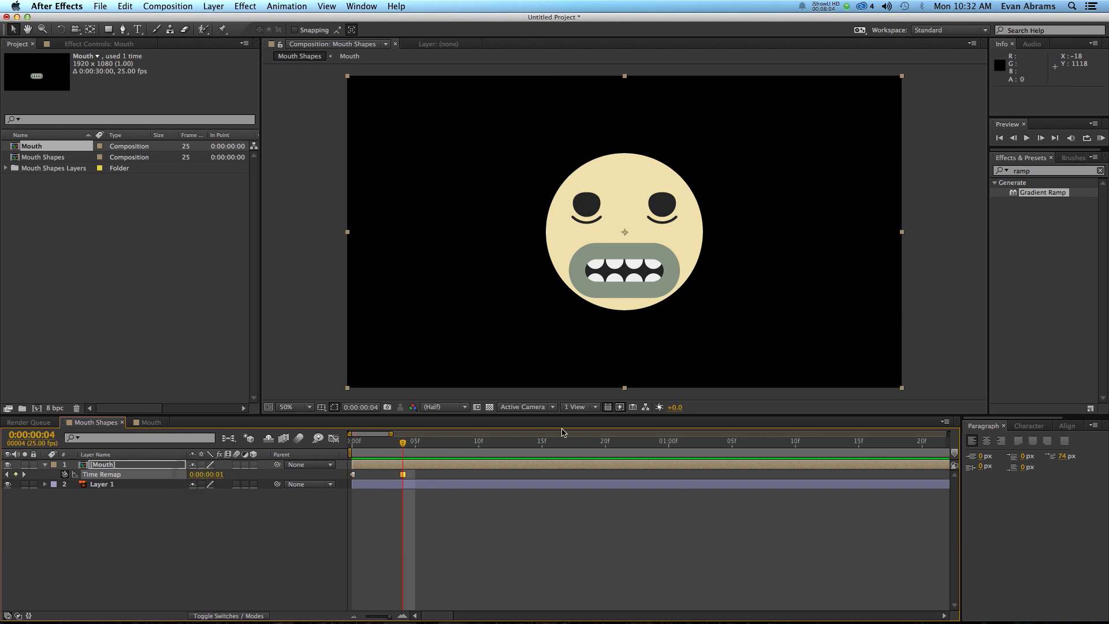
drag(403, 443, 466, 443)
click(213, 474)
text(9)
key(Return)
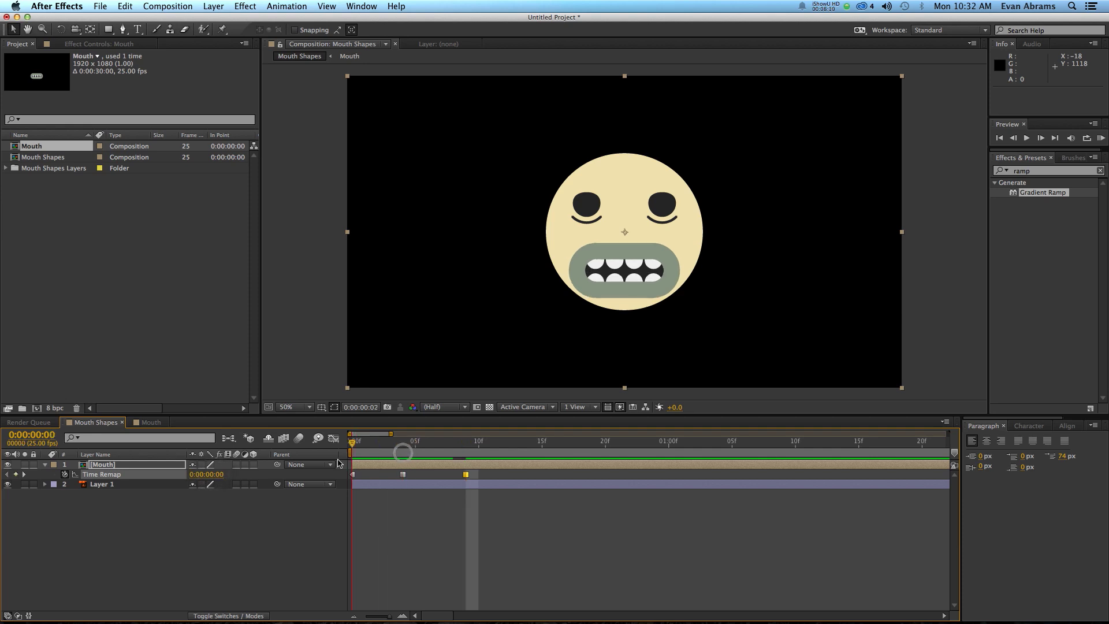
Set Time Remap to 5 at frame 8 for the O mouth and 4 at frame 6.
drag(464, 454, 404, 475)
click(91, 268)
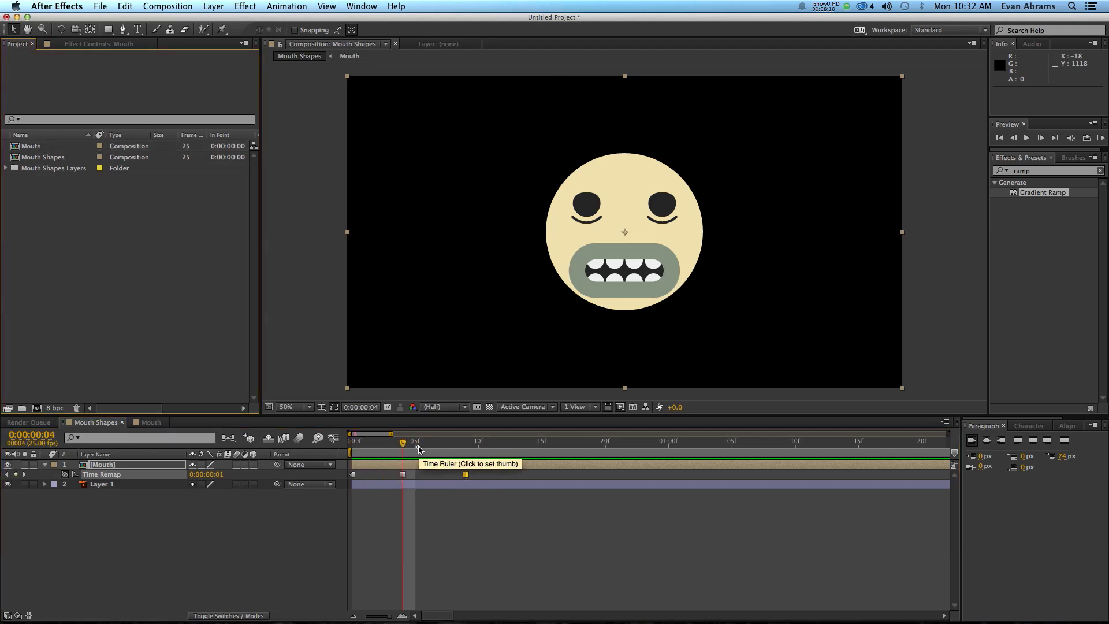
drag(420, 449, 449, 445)
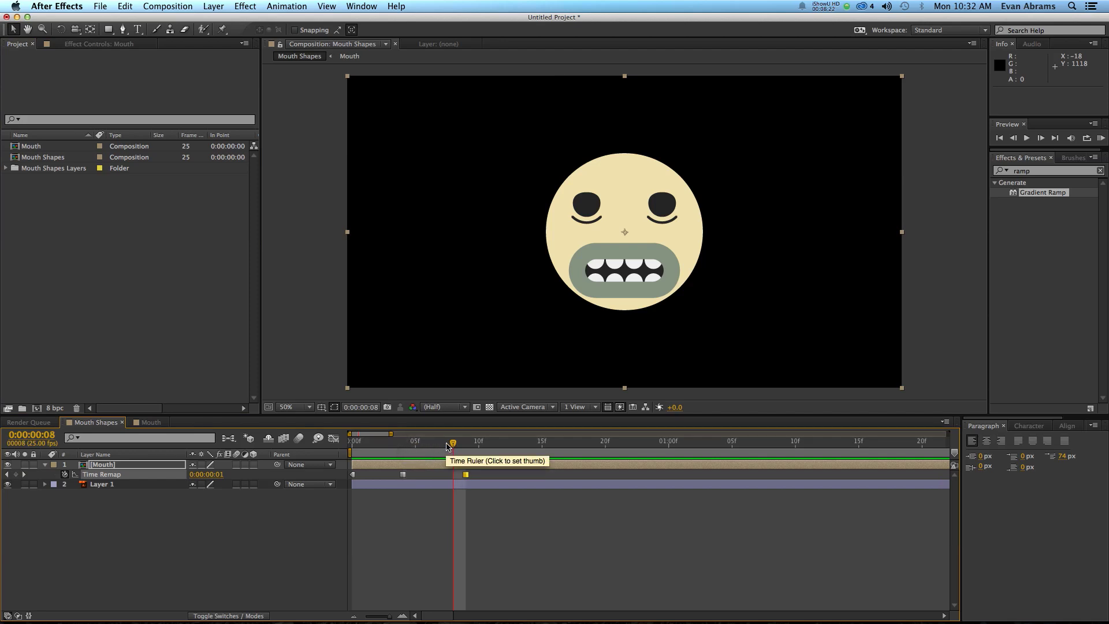
click(214, 480)
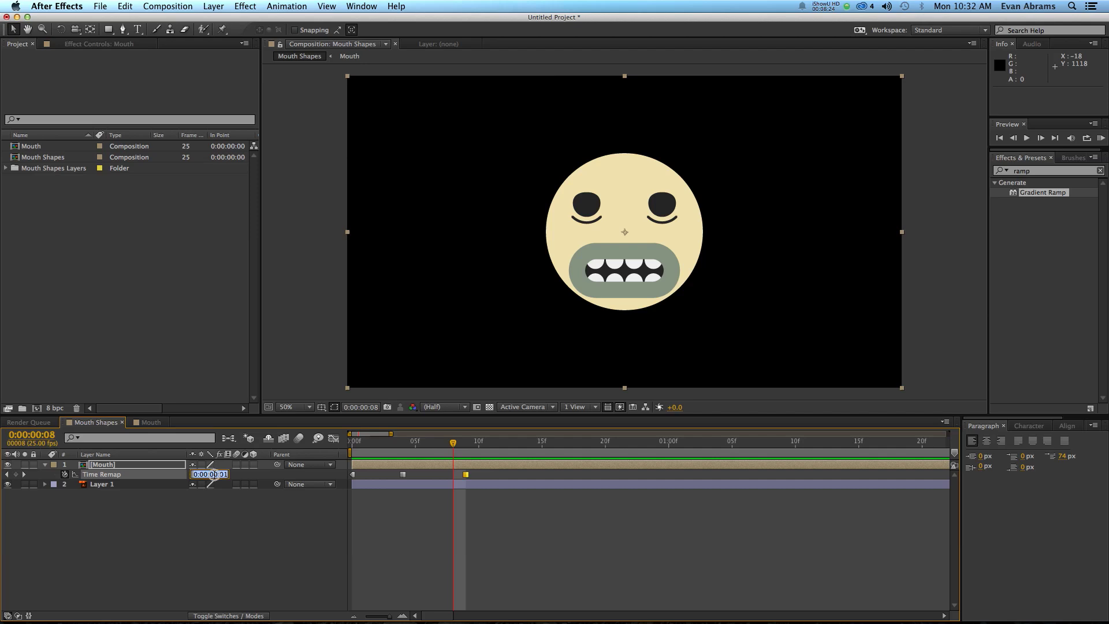
text(5)
key(Return)
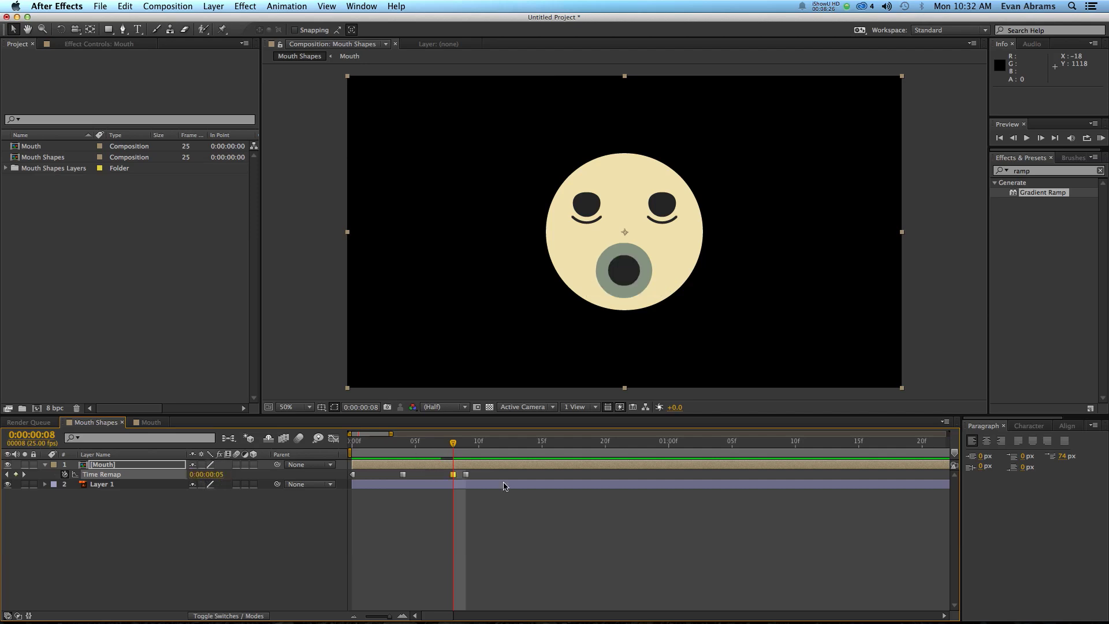
drag(451, 456, 428, 456)
click(212, 475)
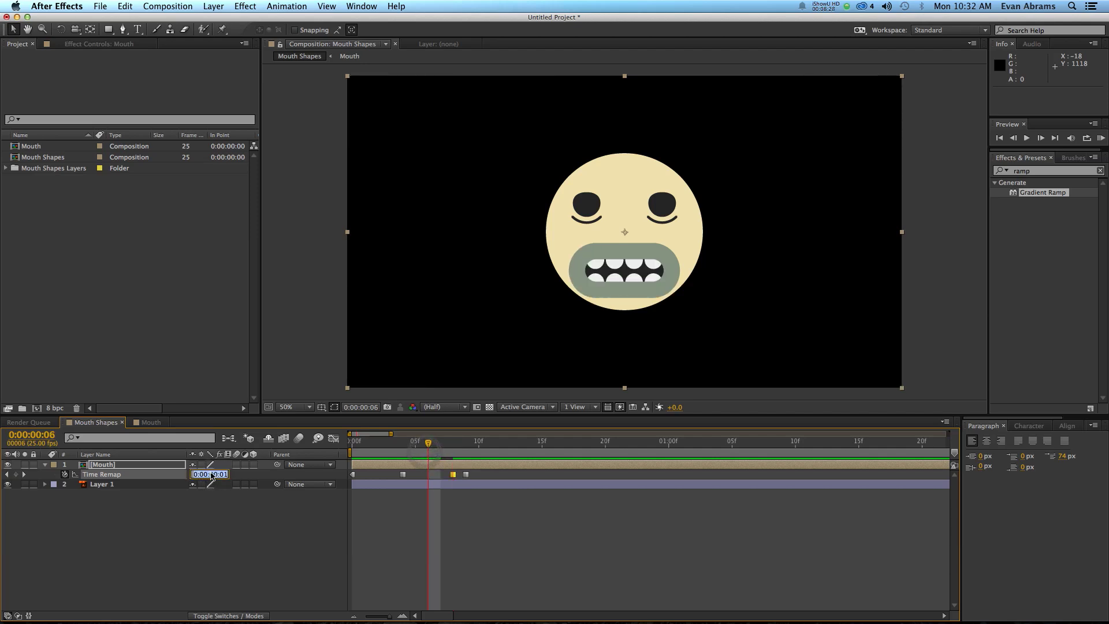
text(4)
key(Return)
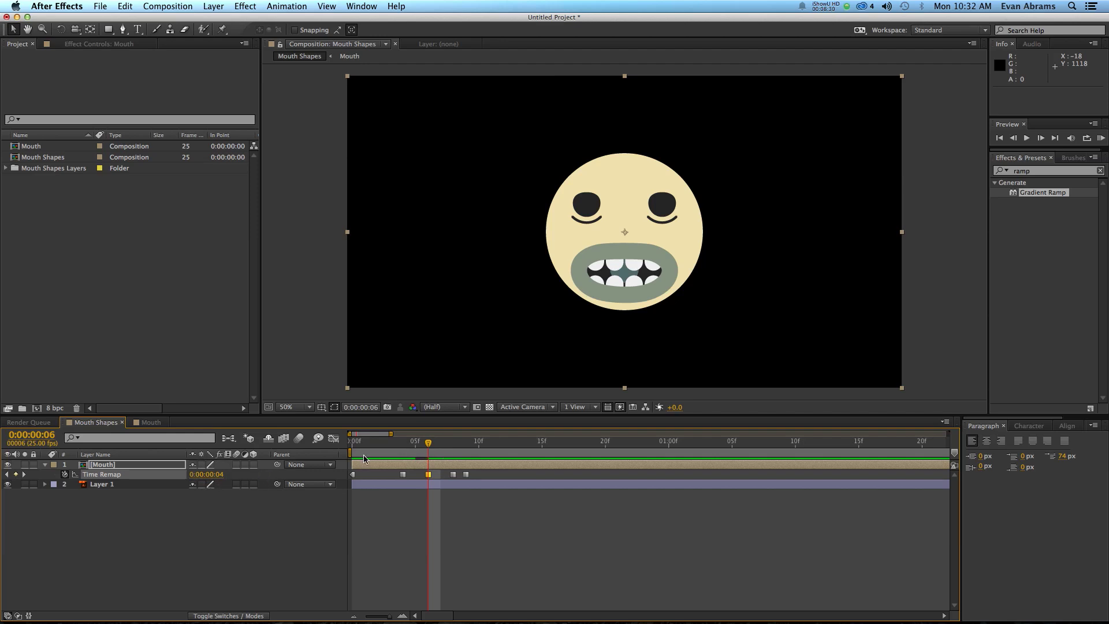
Move the last Time Remap keyframe to frame 10, end the work area at frame 12, and RAM preview.
drag(364, 443, 478, 474)
click(511, 446)
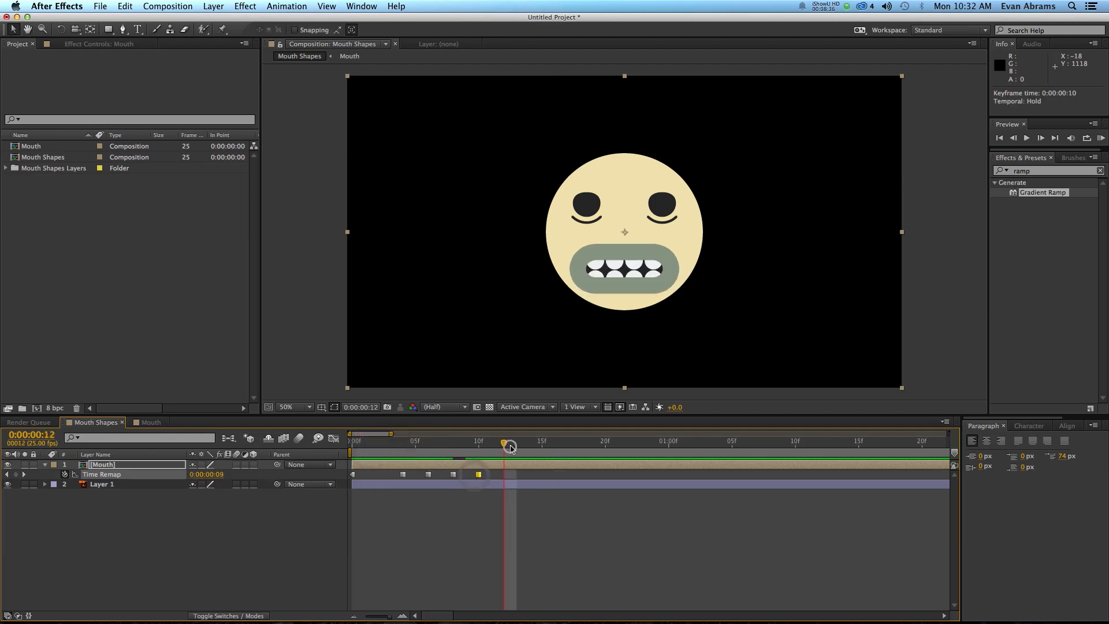
key(n)
key(KP_0)
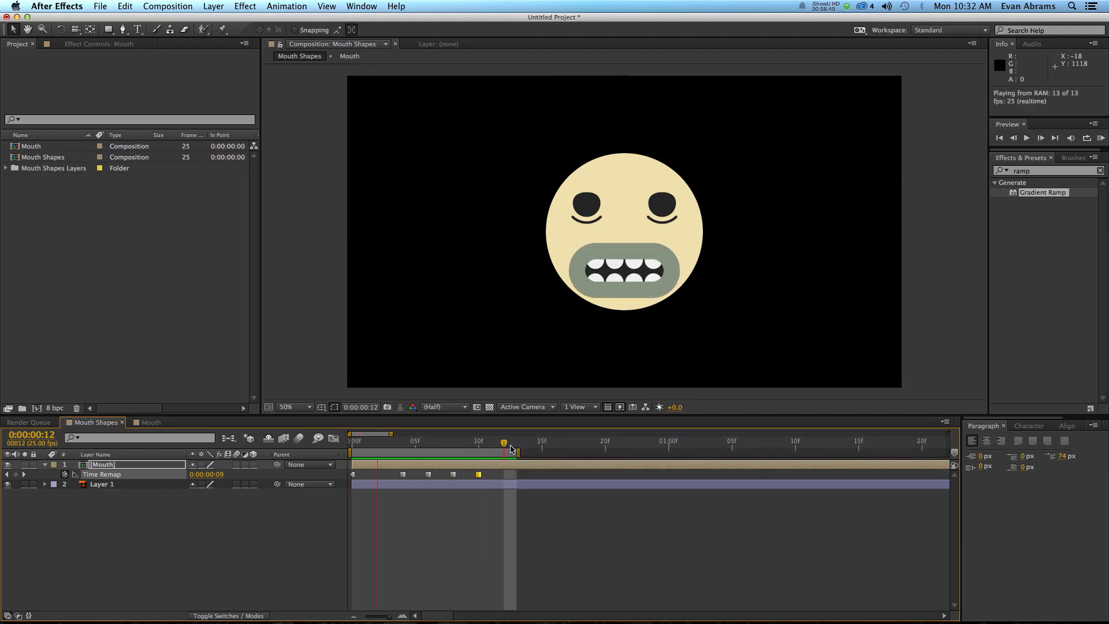
key(space)
drag(504, 444, 377, 443)
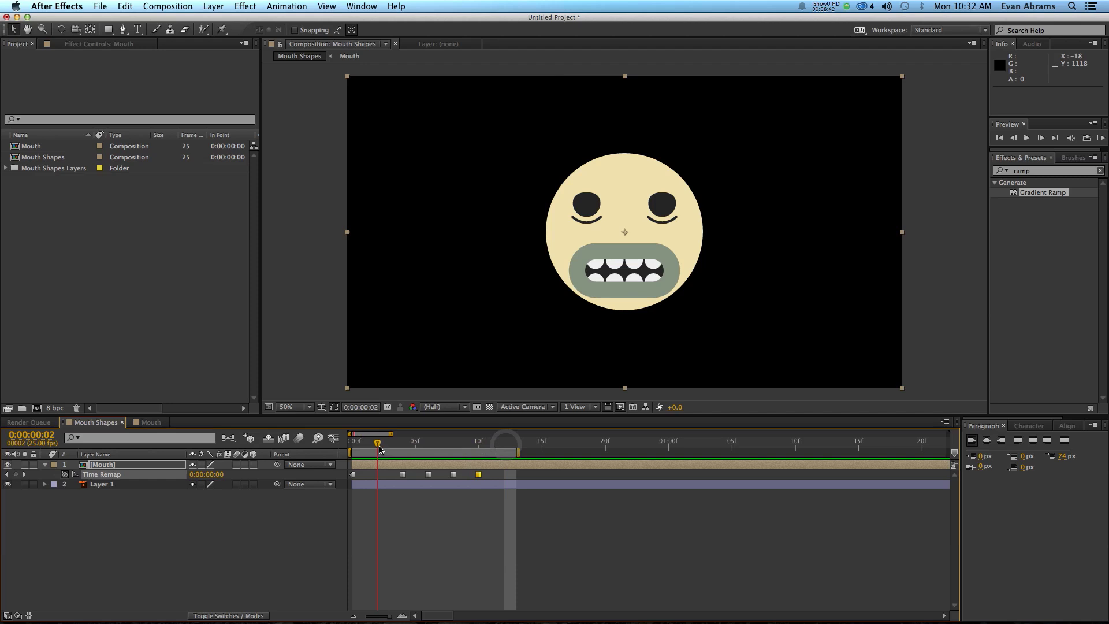
click(285, 520)
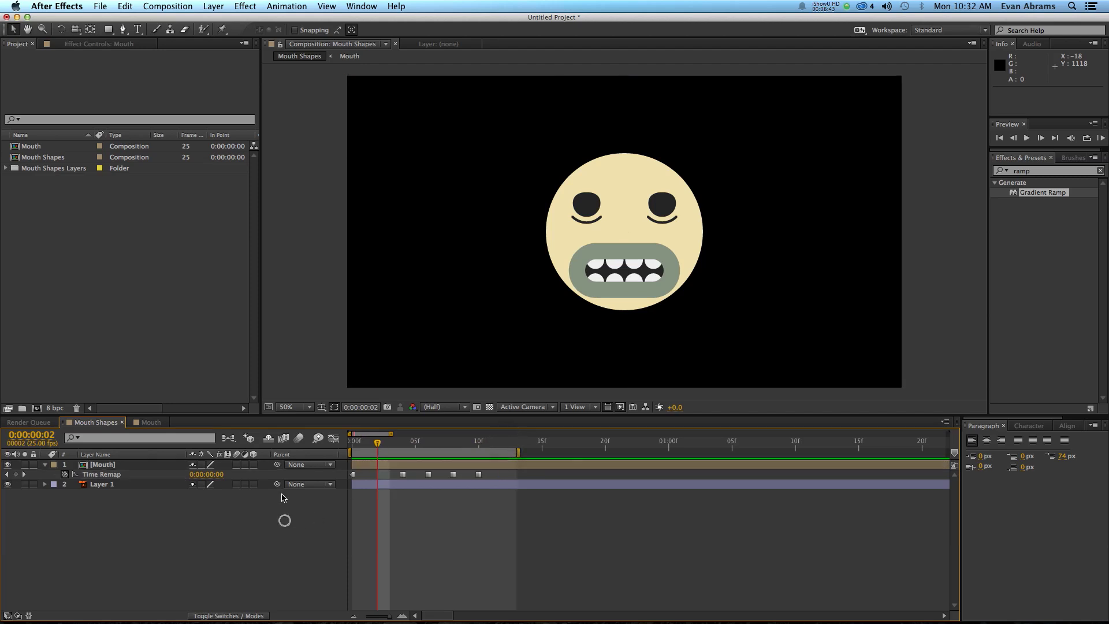
Import PB_April_Intro_01 Lip Sync.wav from the Finder April folder into the project.
click(99, 206)
key(super+Tab)
key(super+Tab)
key(super+Tab)
key(super+Tab)
key(super+Tab)
key(super+Tab)
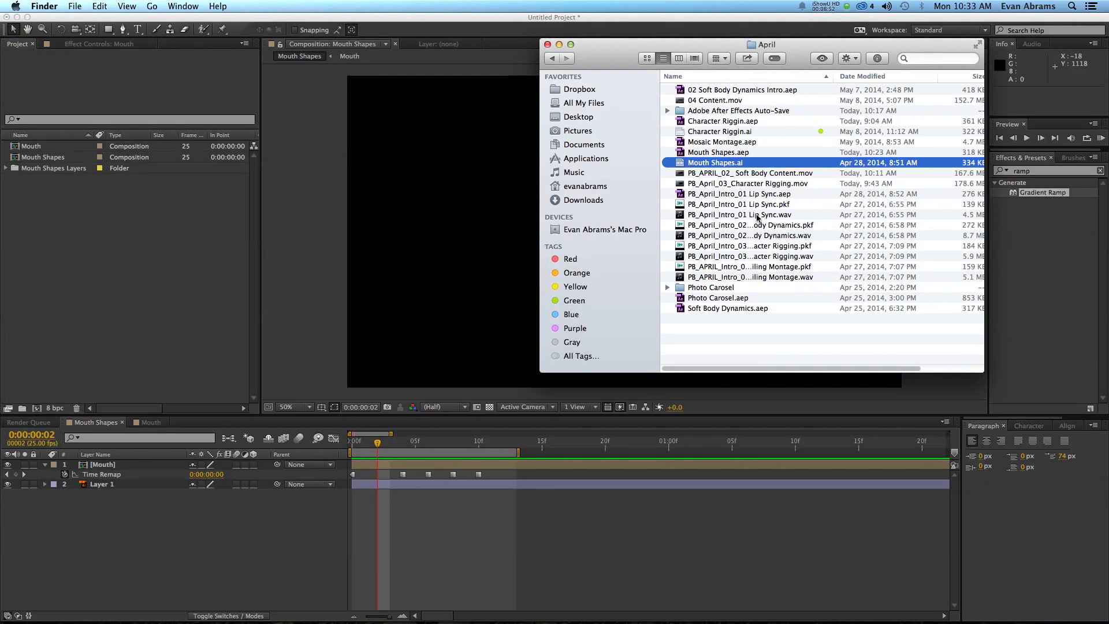
drag(754, 216, 167, 217)
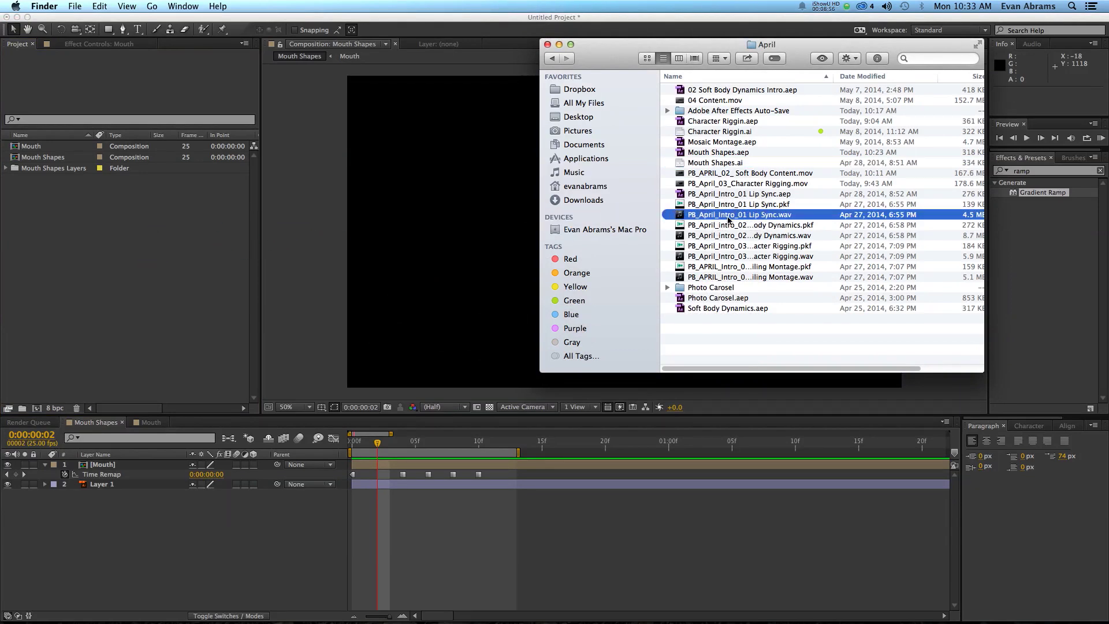
drag(729, 219, 129, 243)
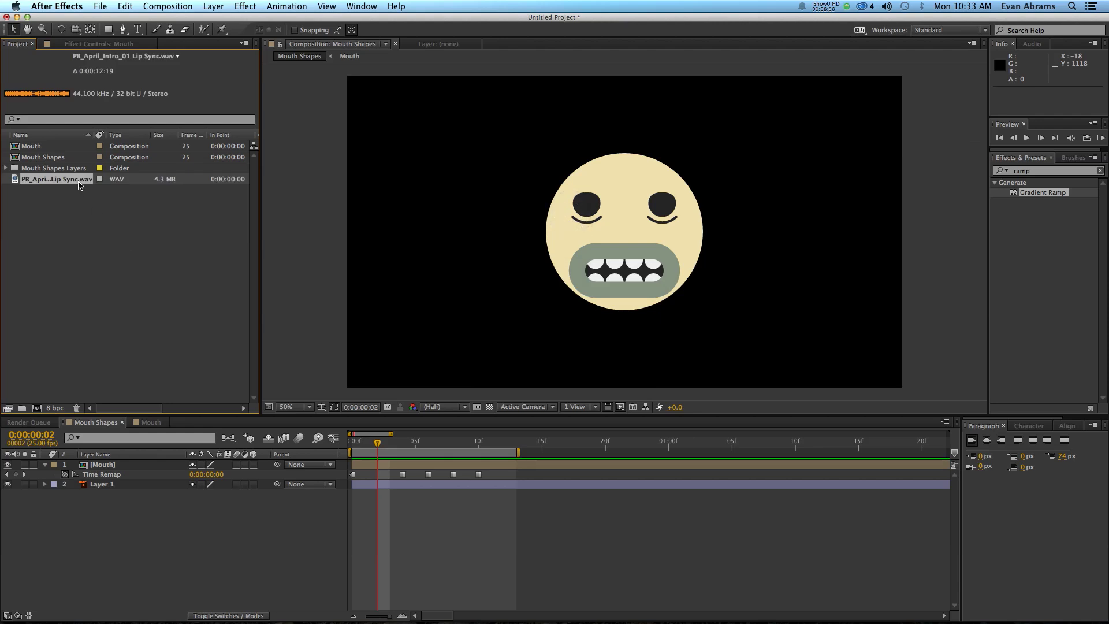
Add the Lip Sync audio to the Mouth Shapes timeline, show its waveform, and preview it.
drag(79, 184, 400, 498)
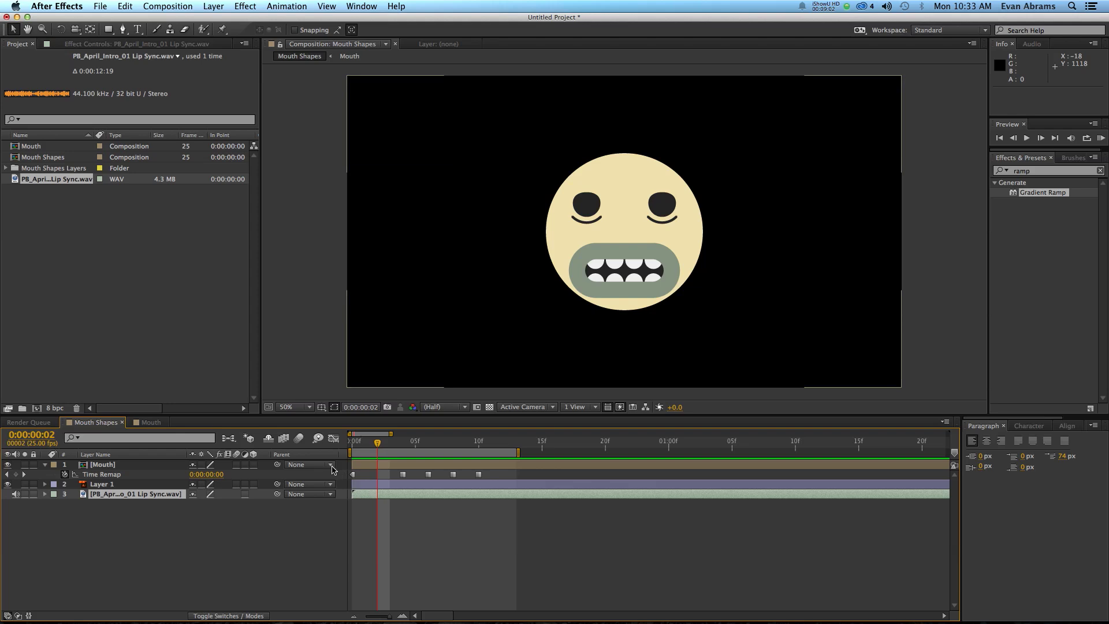
key(l)
key(l)
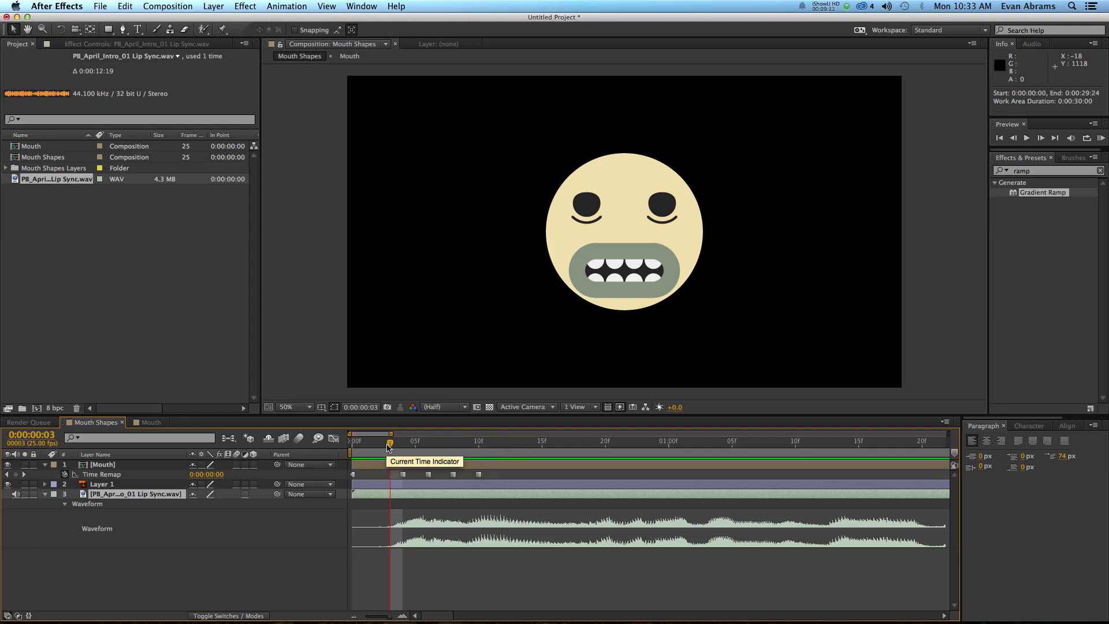
key(space)
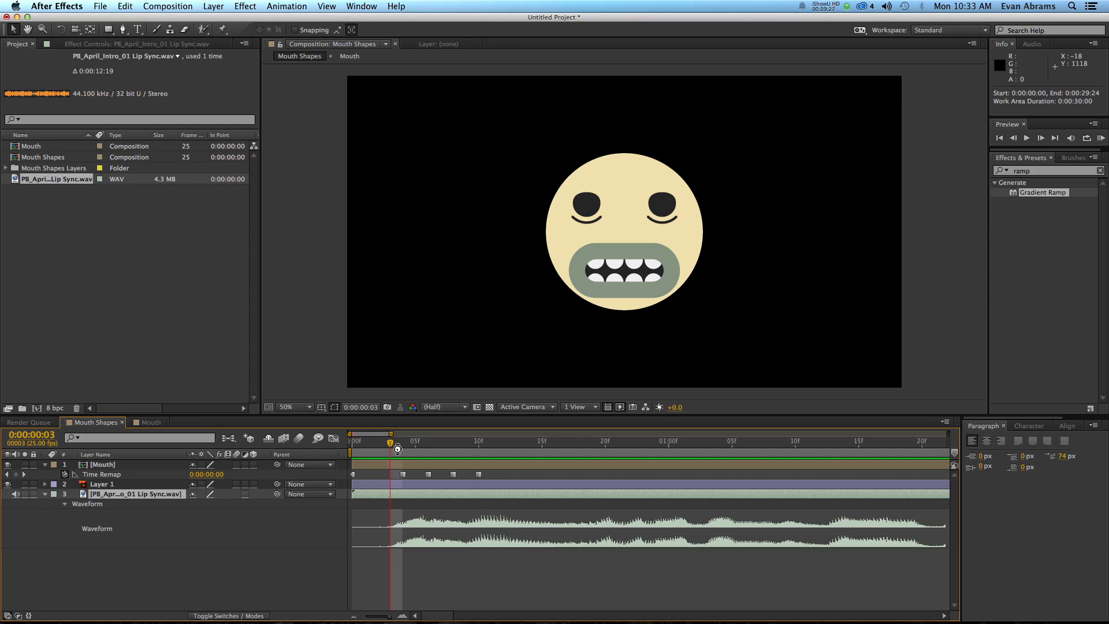
Scrub between frames 2 and 20, comparing the mouth shapes with the audio.
click(403, 444)
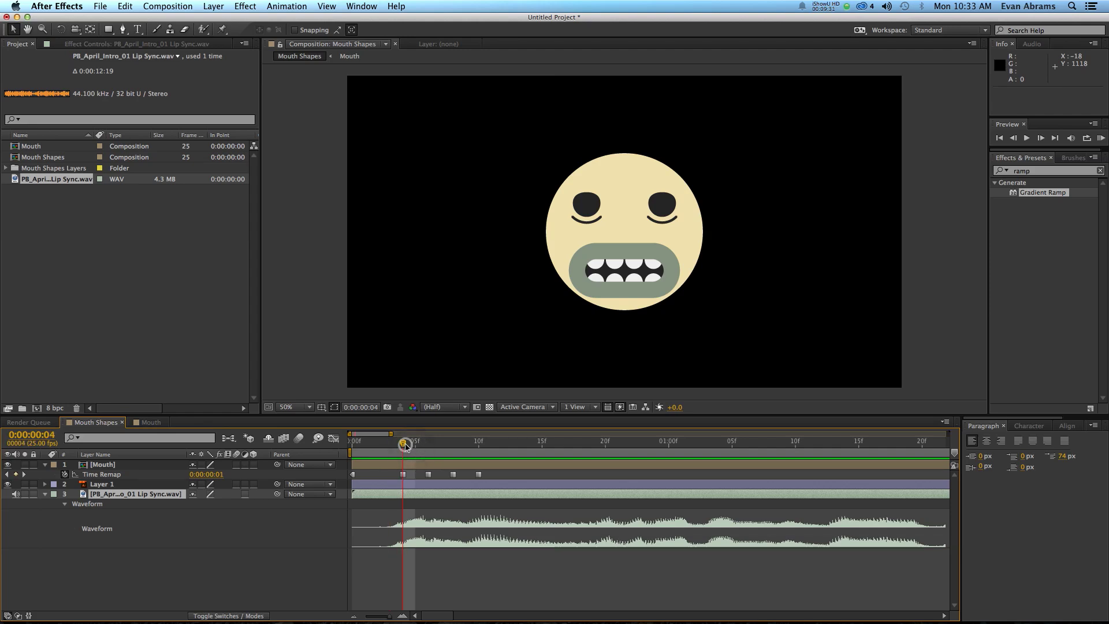
drag(402, 443, 375, 444)
click(402, 447)
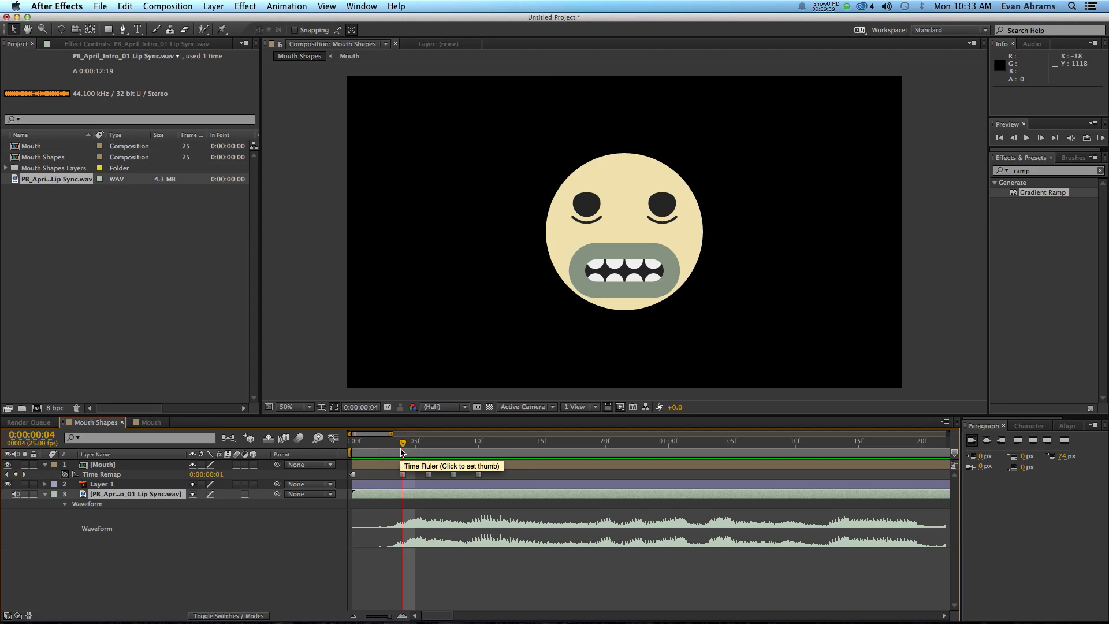
drag(403, 452, 643, 454)
click(607, 449)
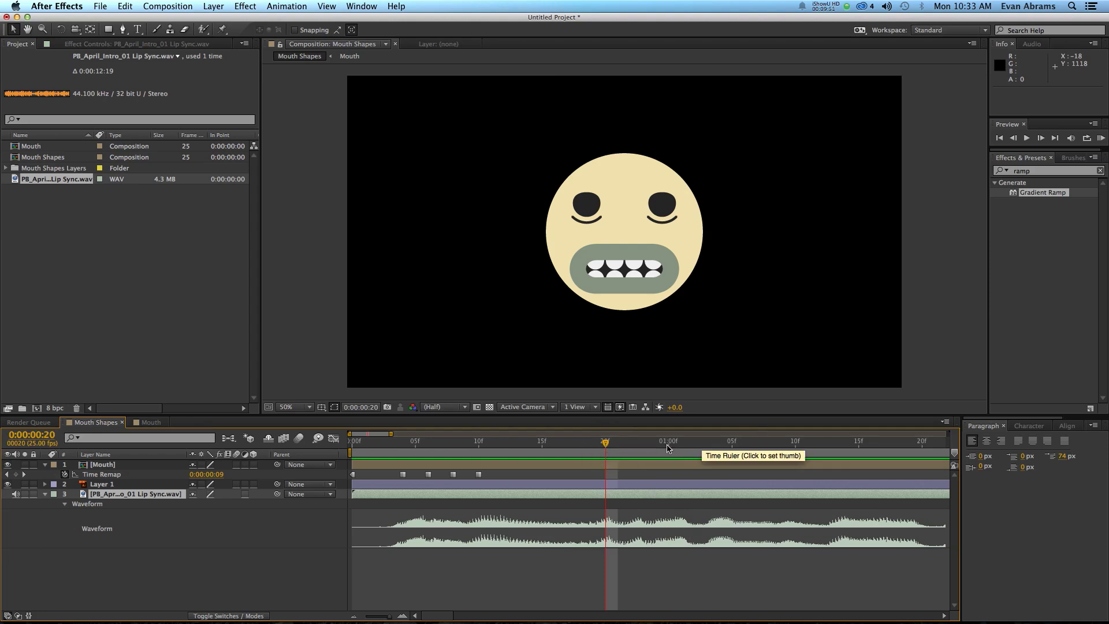
drag(429, 443, 554, 457)
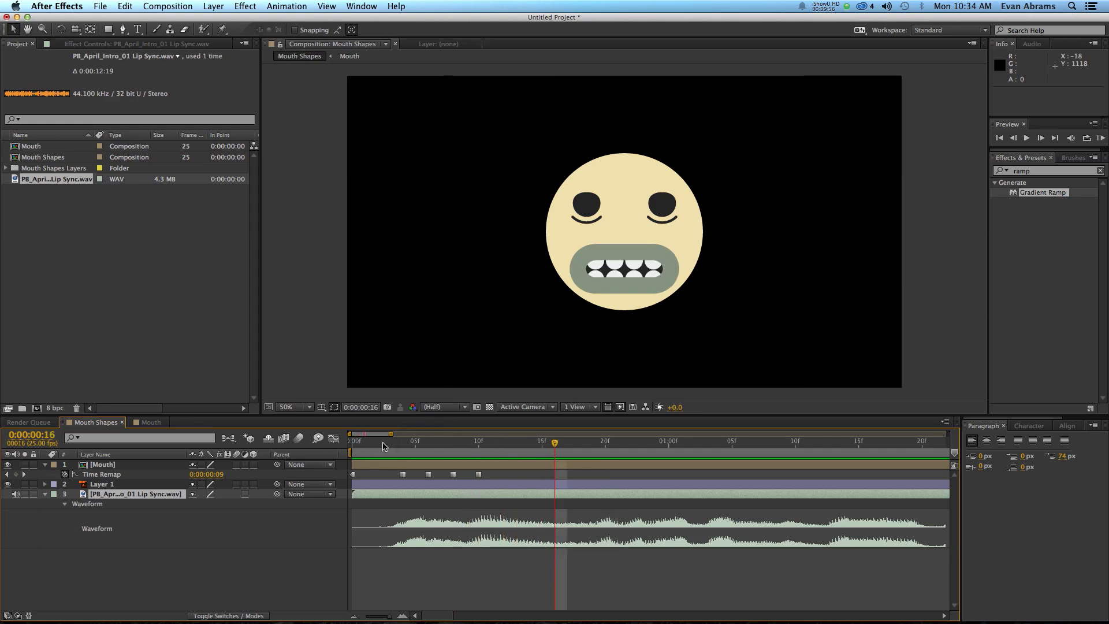
drag(403, 444, 479, 450)
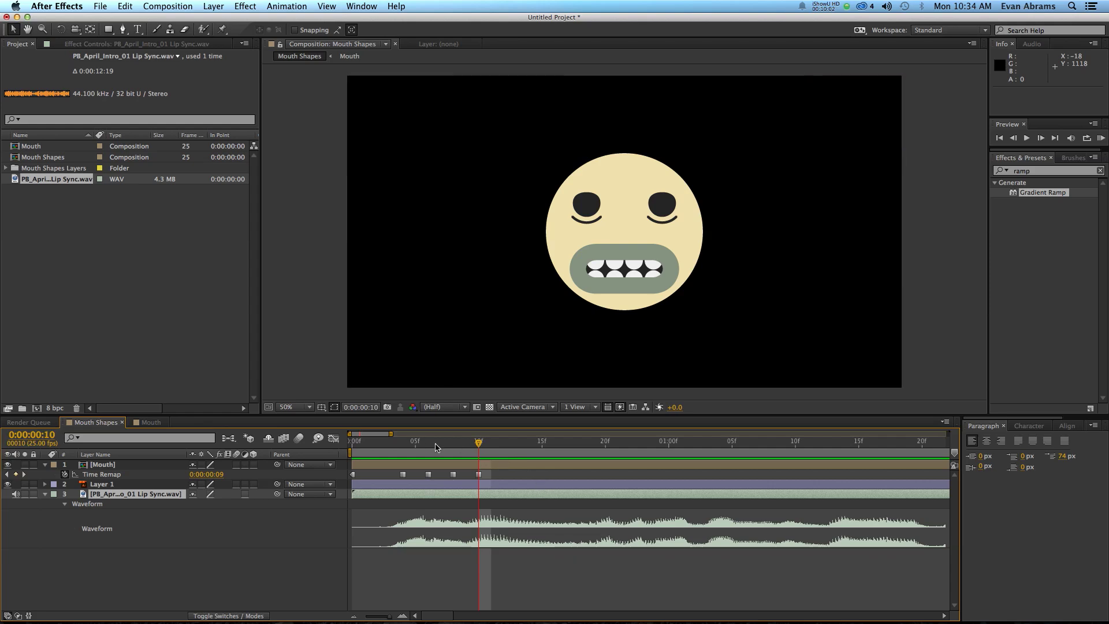
drag(403, 445, 399, 445)
Check the Luh, Laa, Th shape in the Mouth comp and set frame-4 Time Remap to 0:00:00:03.
double_click(409, 465)
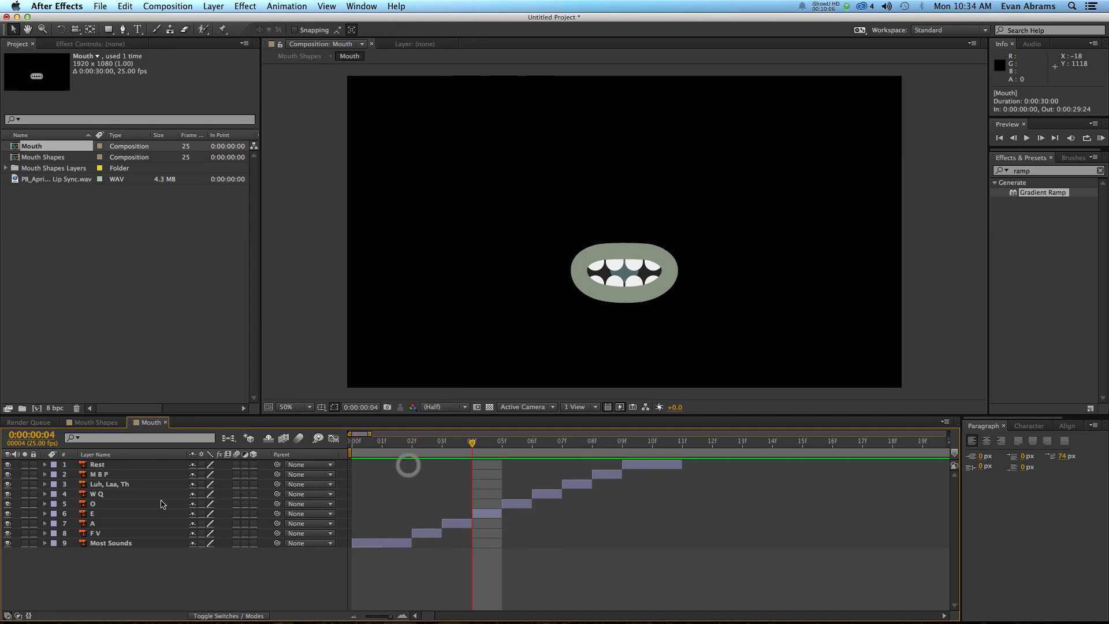
click(128, 485)
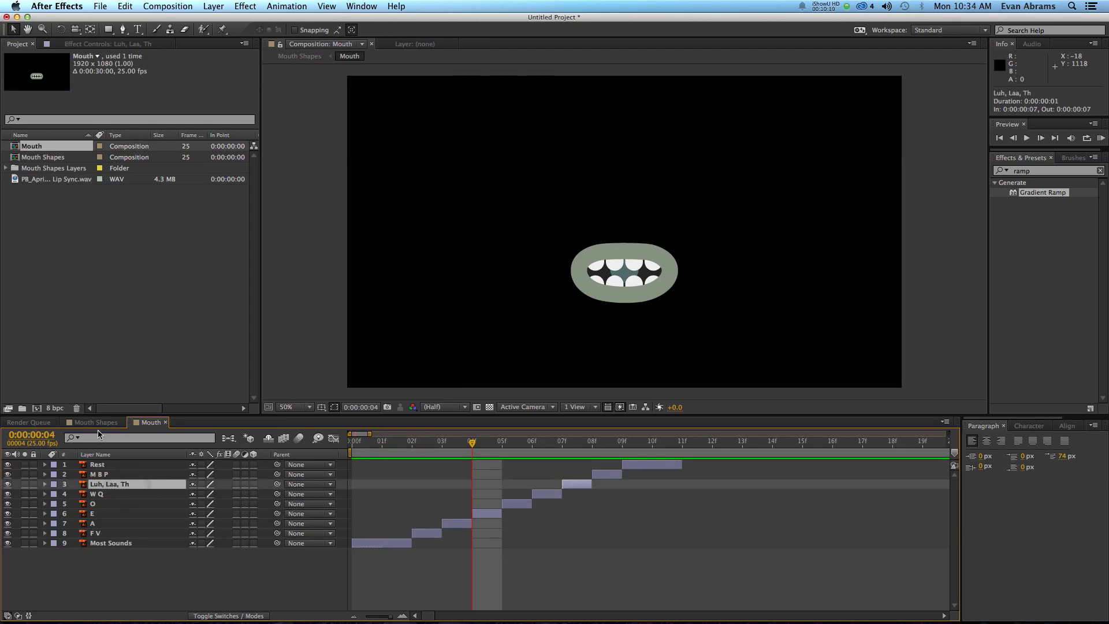
click(96, 422)
click(210, 474)
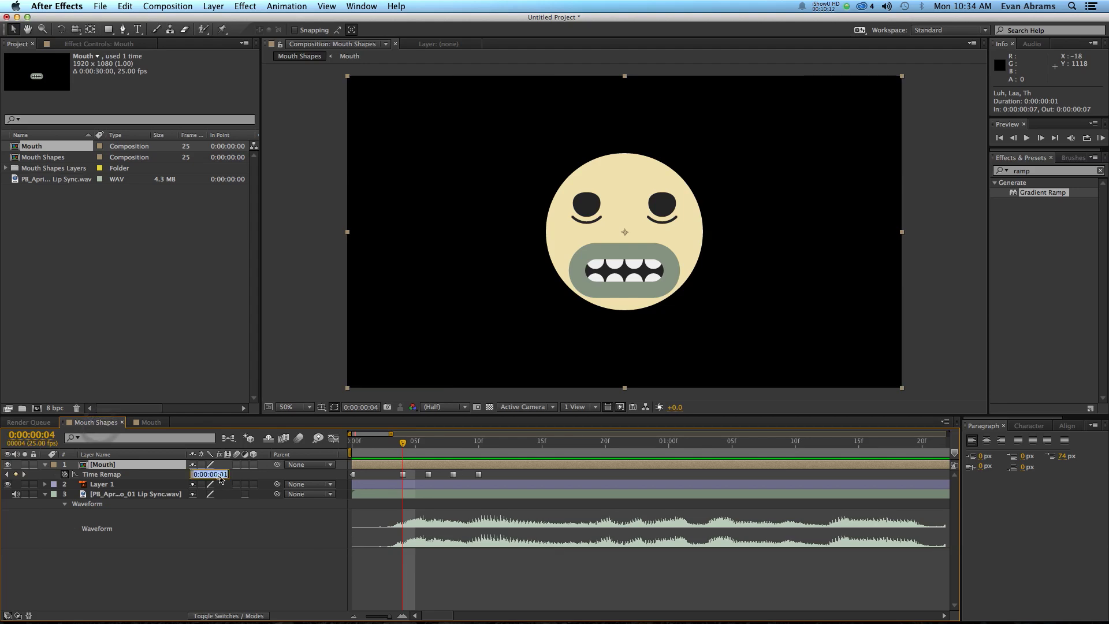
text(3)
key(Return)
Move to frame 6 and look inside the nested Mouth composition again.
scroll(287, 527, right, 2)
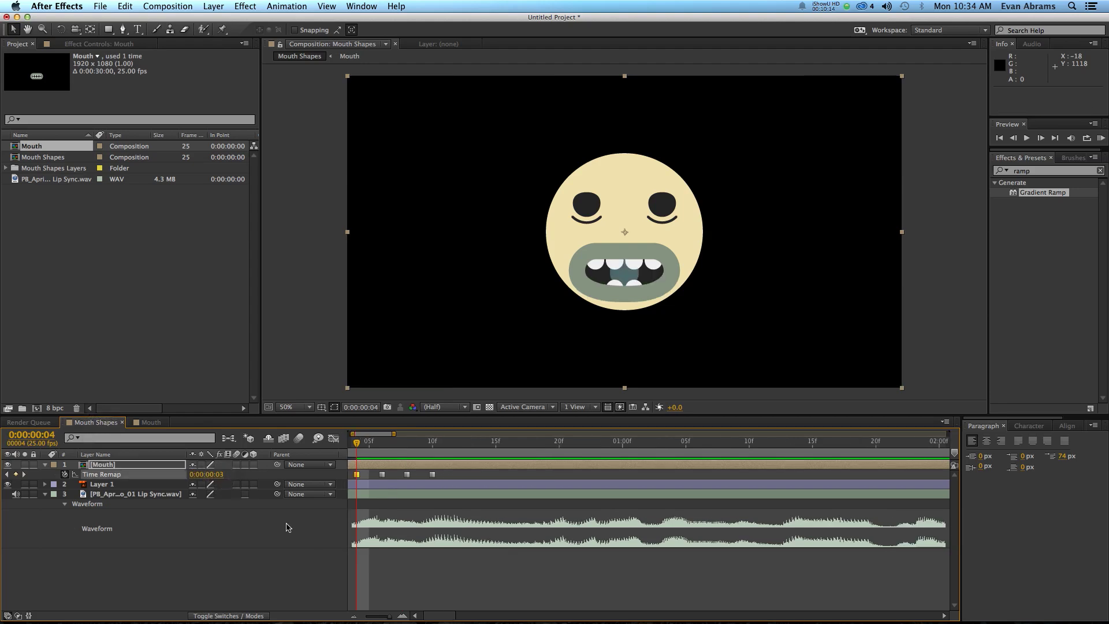
scroll(287, 527, left, 2)
drag(420, 442, 453, 445)
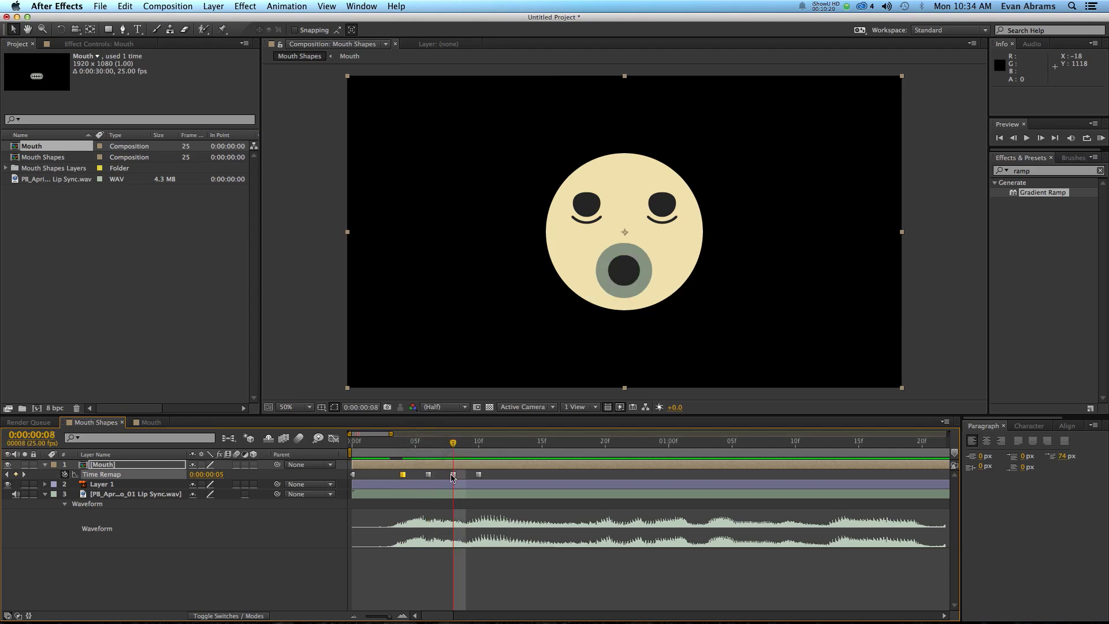
mouse_move(455, 476)
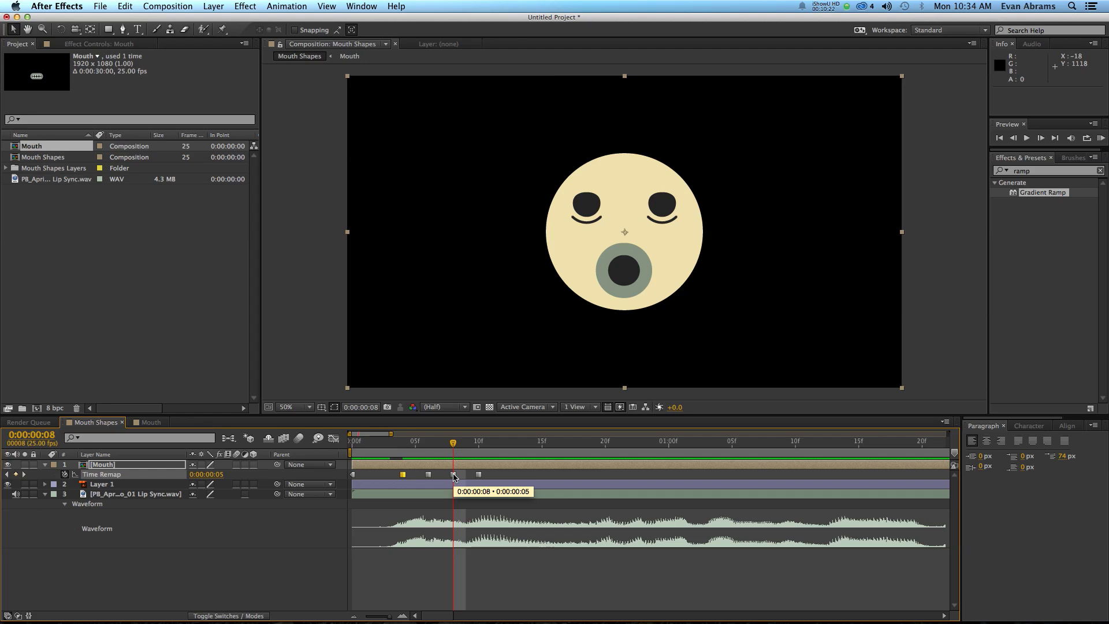
double_click(458, 466)
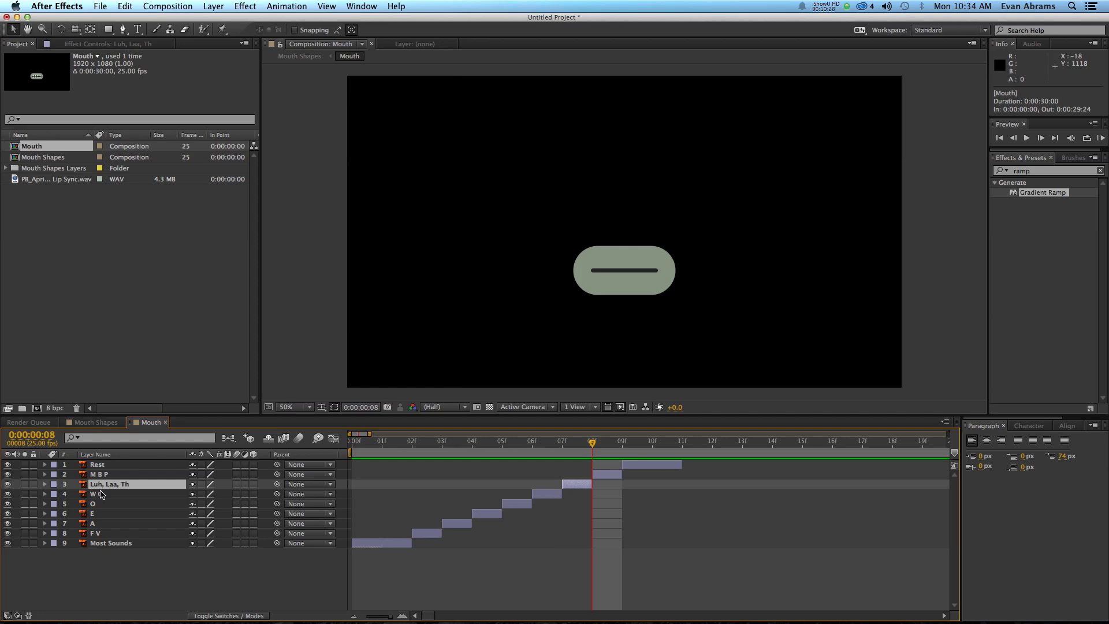
click(85, 424)
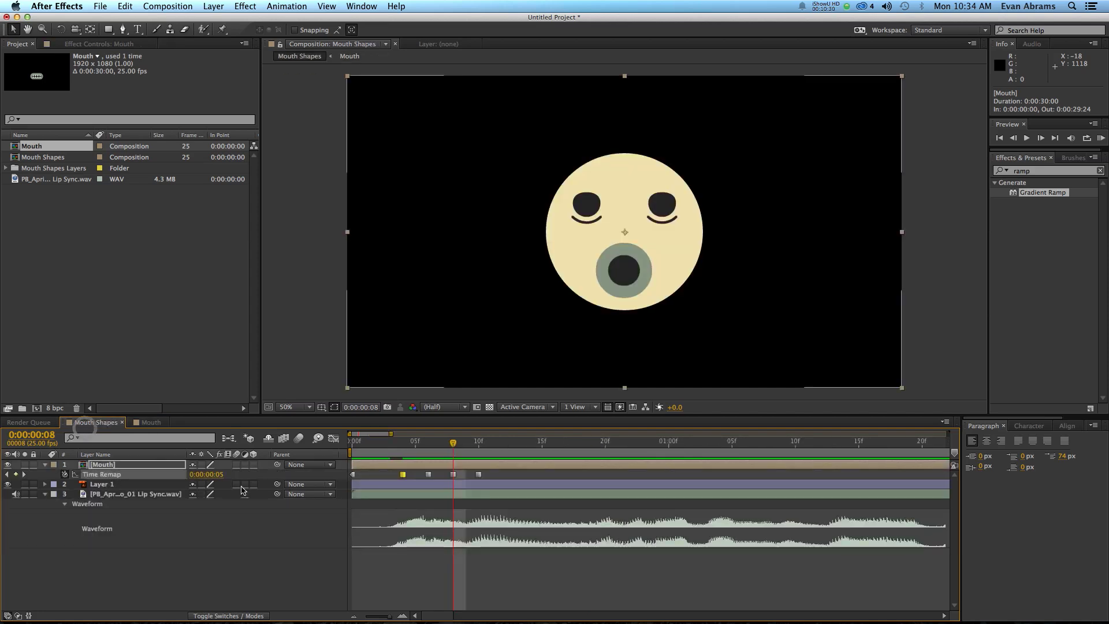
Lower the frame-8 Time Remap value from 5 to 4 and play the lip-sync preview.
drag(206, 475, 202, 475)
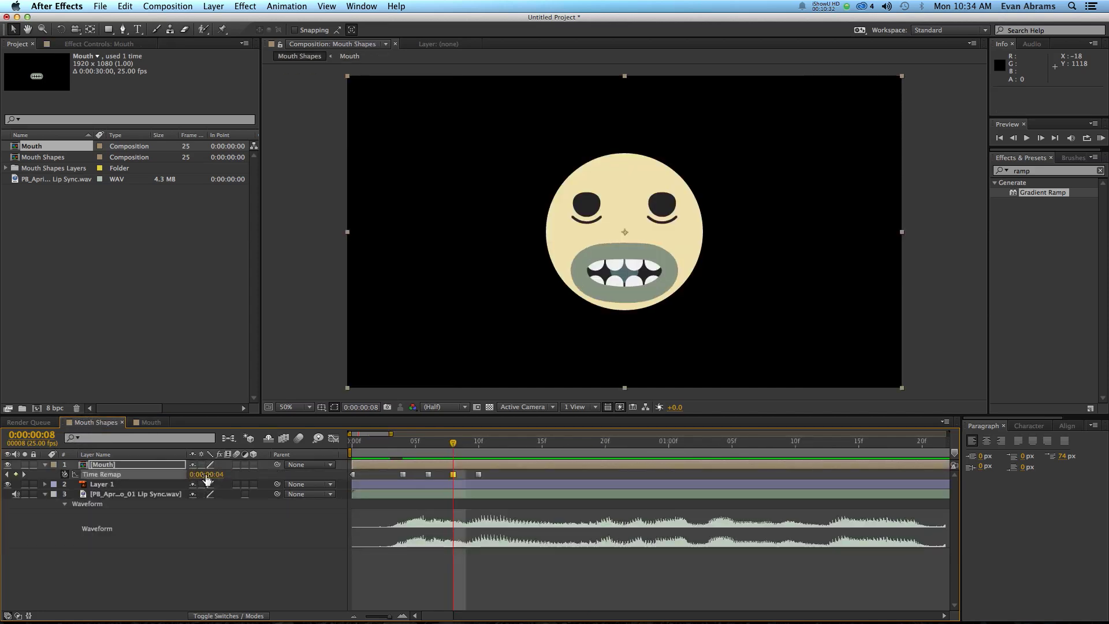
click(480, 441)
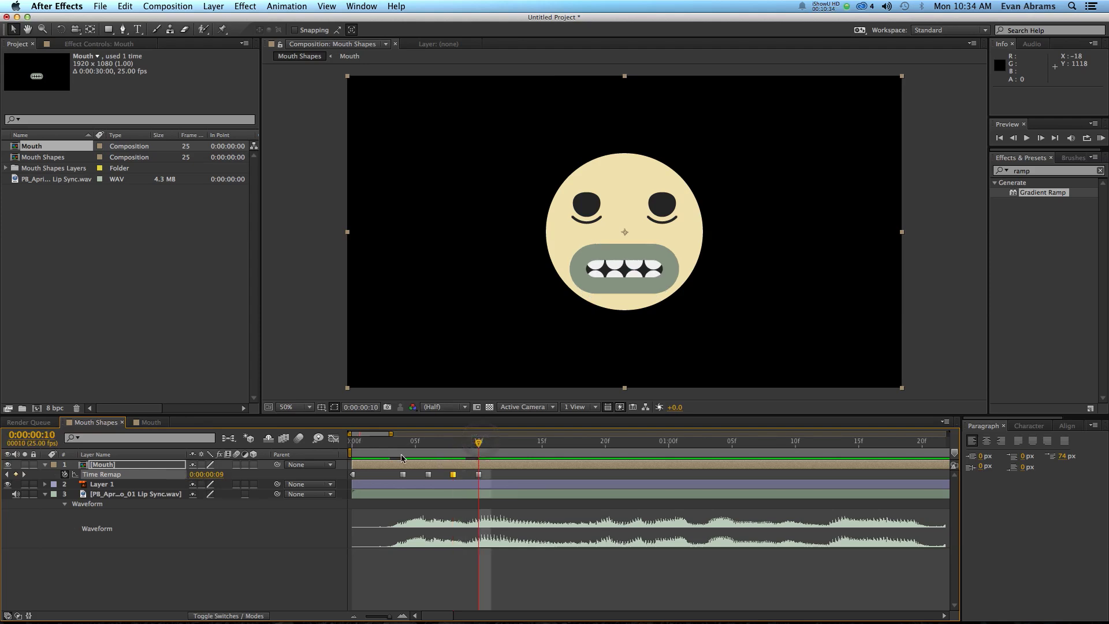
click(358, 445)
key(space)
key(space)
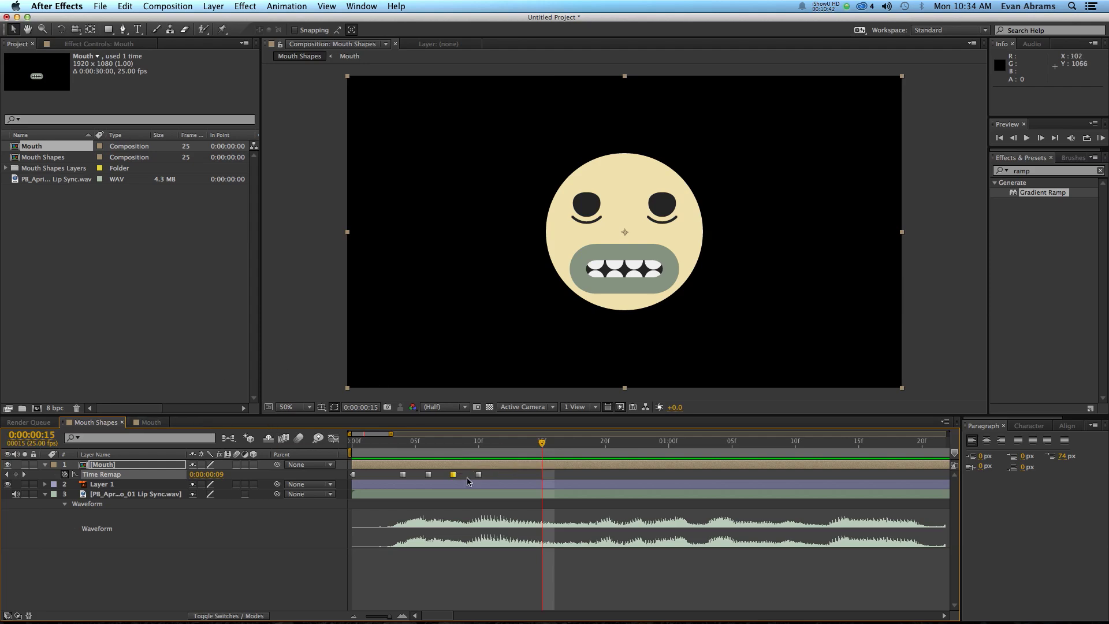
drag(485, 455, 555, 460)
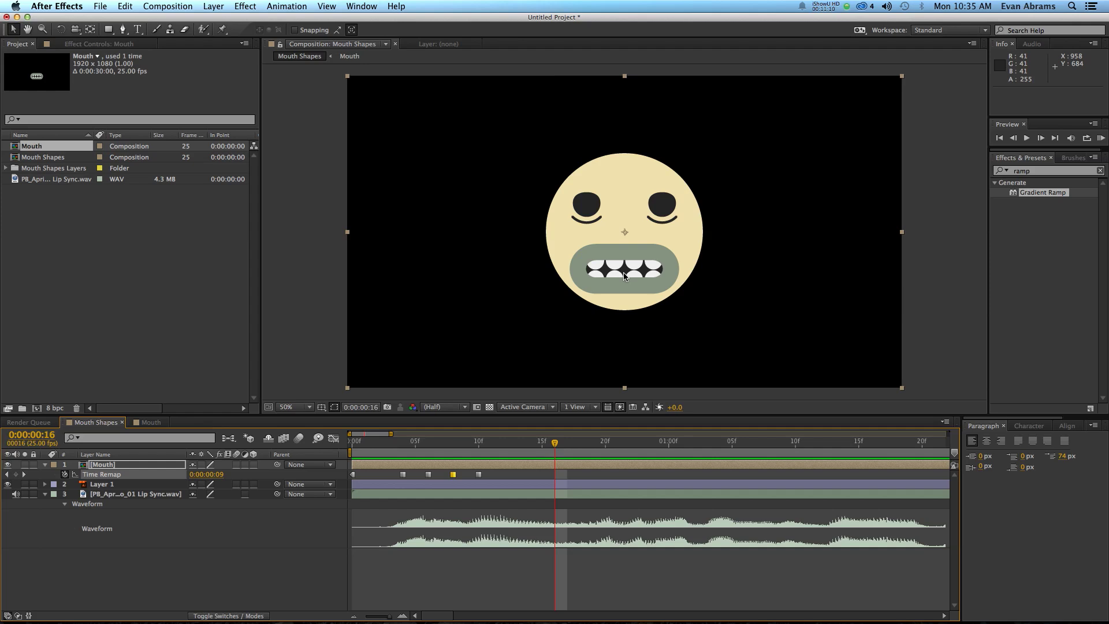
Apply Turbulent Displace, found by searching 'turb', to the [Mouth] layer.
click(492, 464)
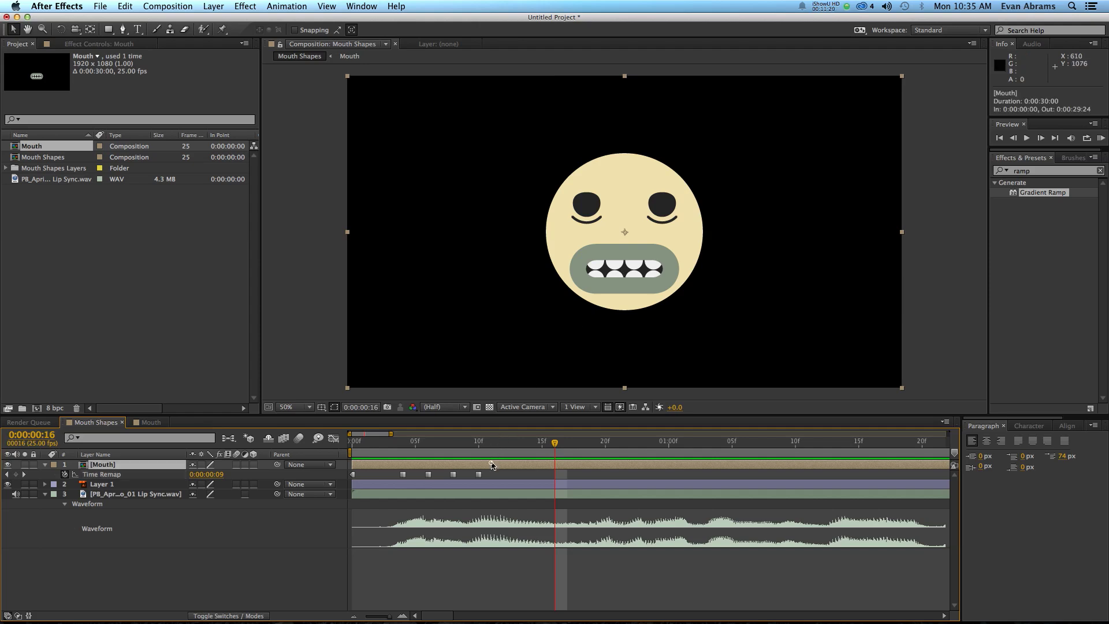
key(slash)
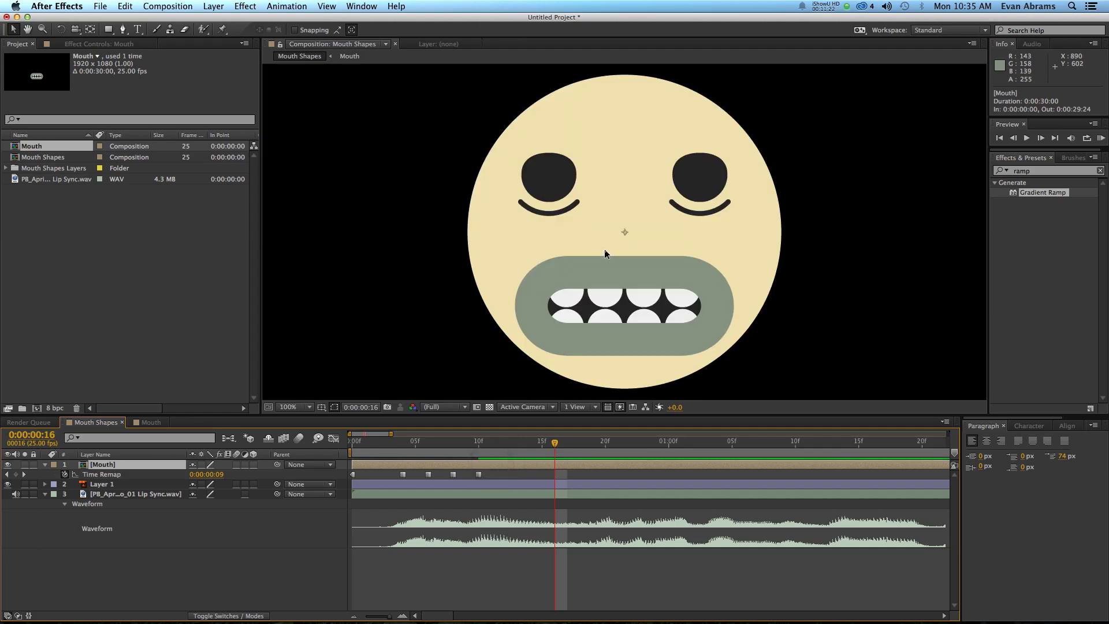
click(1040, 171)
text(turb)
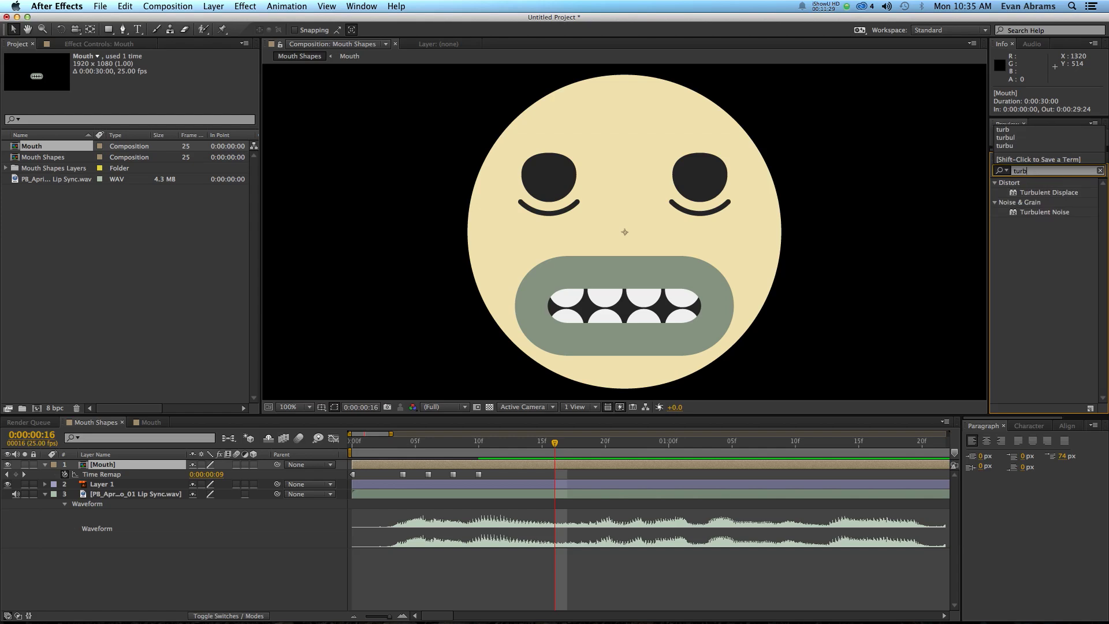
drag(1058, 198, 570, 468)
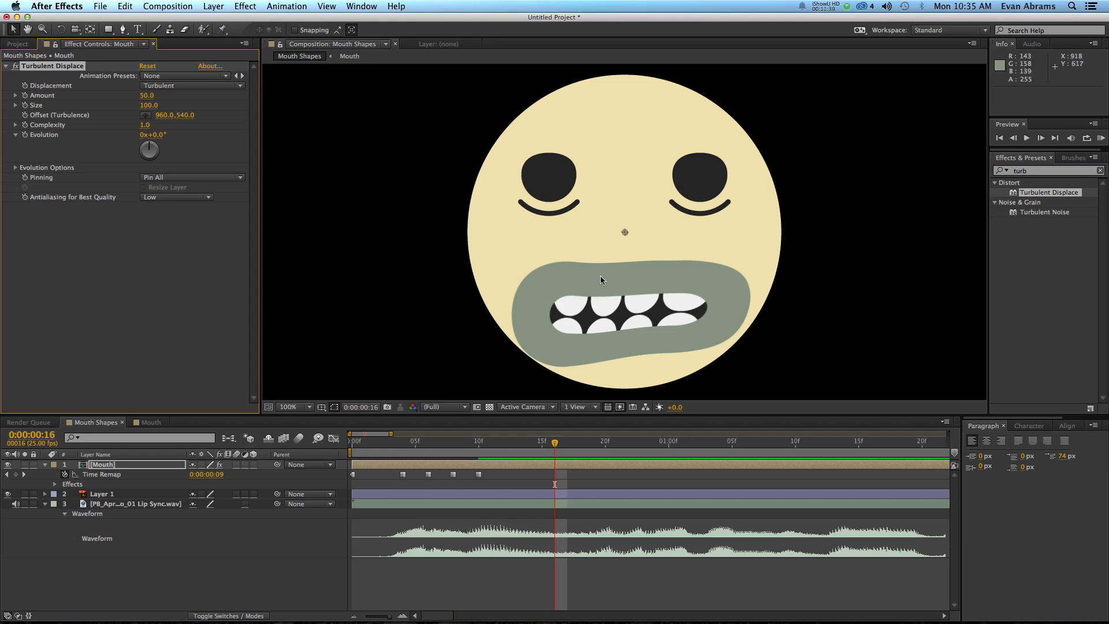
Expand Evolution Options and set the Random Seed to 10, then raise it to 70.
click(15, 167)
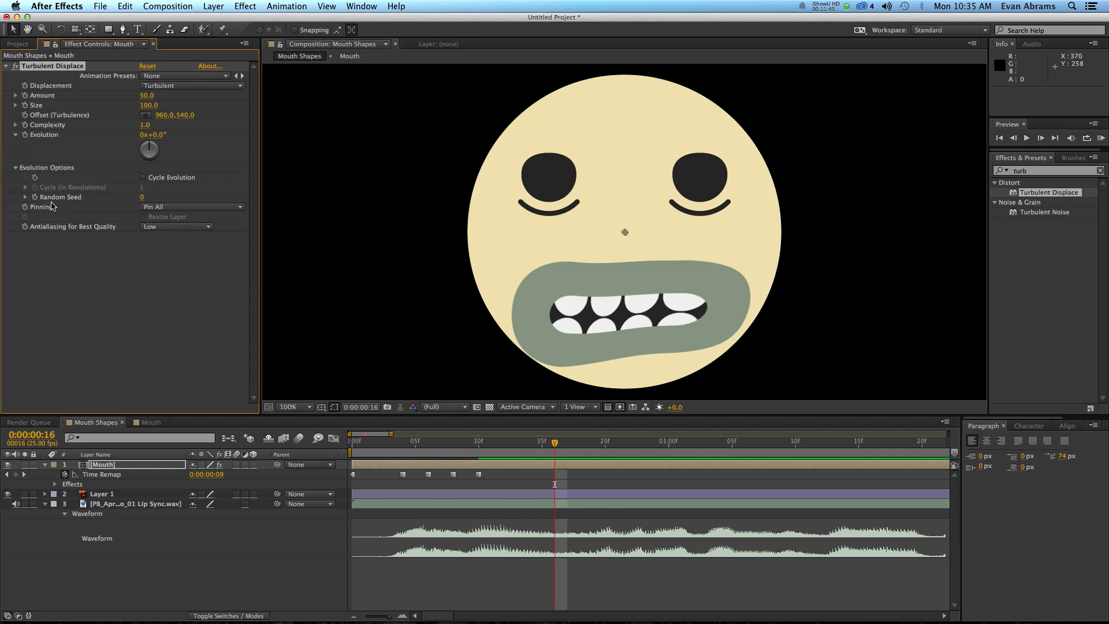
click(142, 197)
text(10)
key(Return)
key(shift+Up)
key(shift+Up)
key(shift+Up)
key(shift+Up)
key(shift+Up)
key(shift+Up)
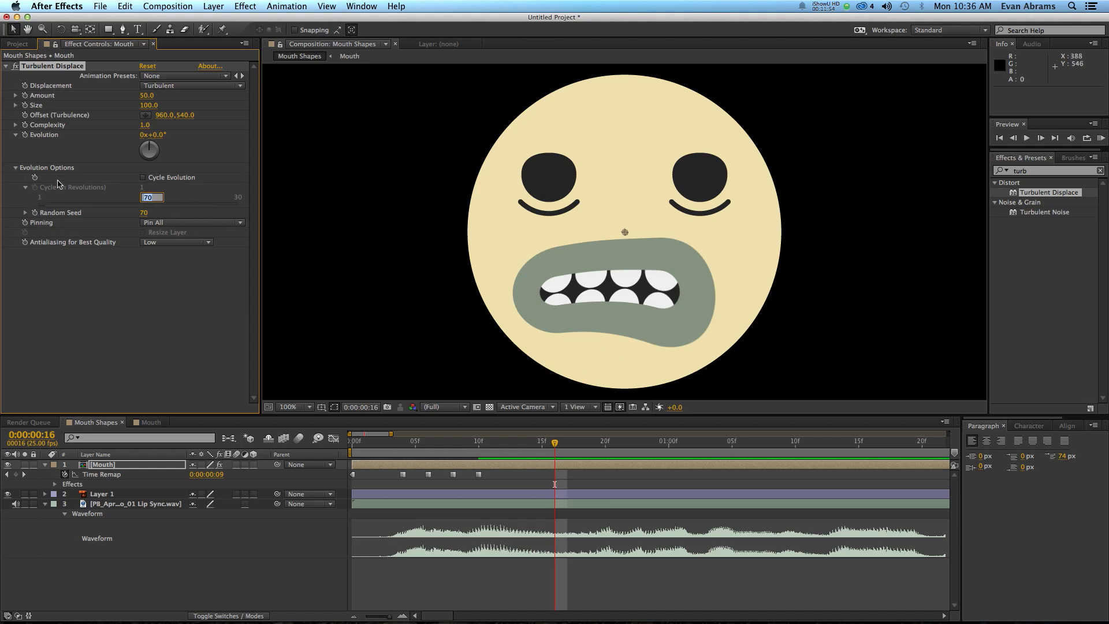
Add the expression posterizeTime(12); random()*100 to the Random Seed.
alt+click(34, 212)
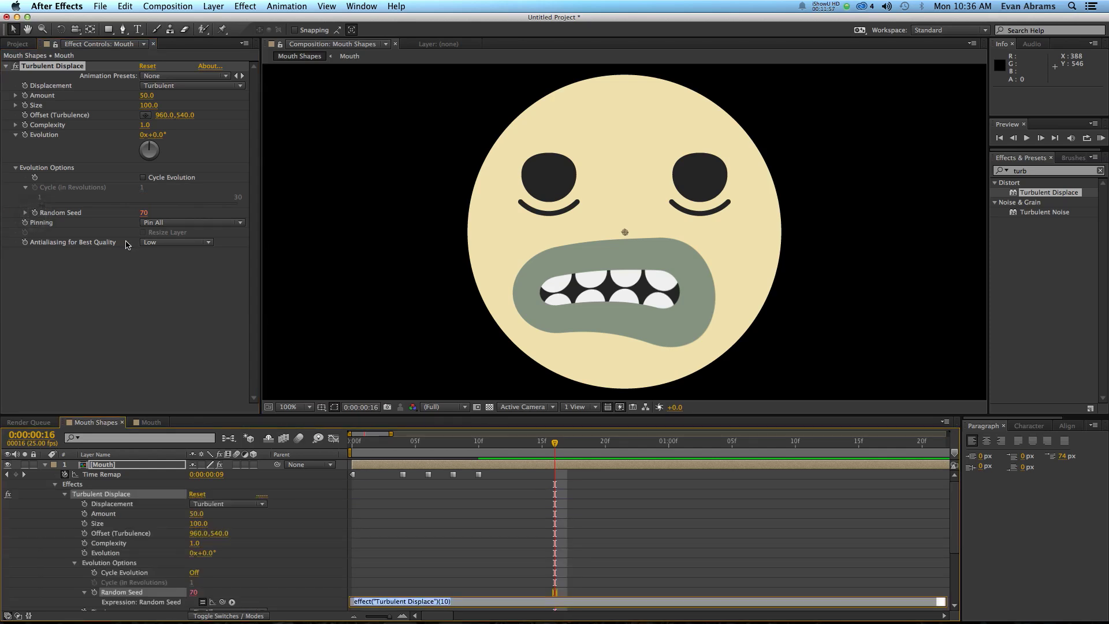
text(posterize)
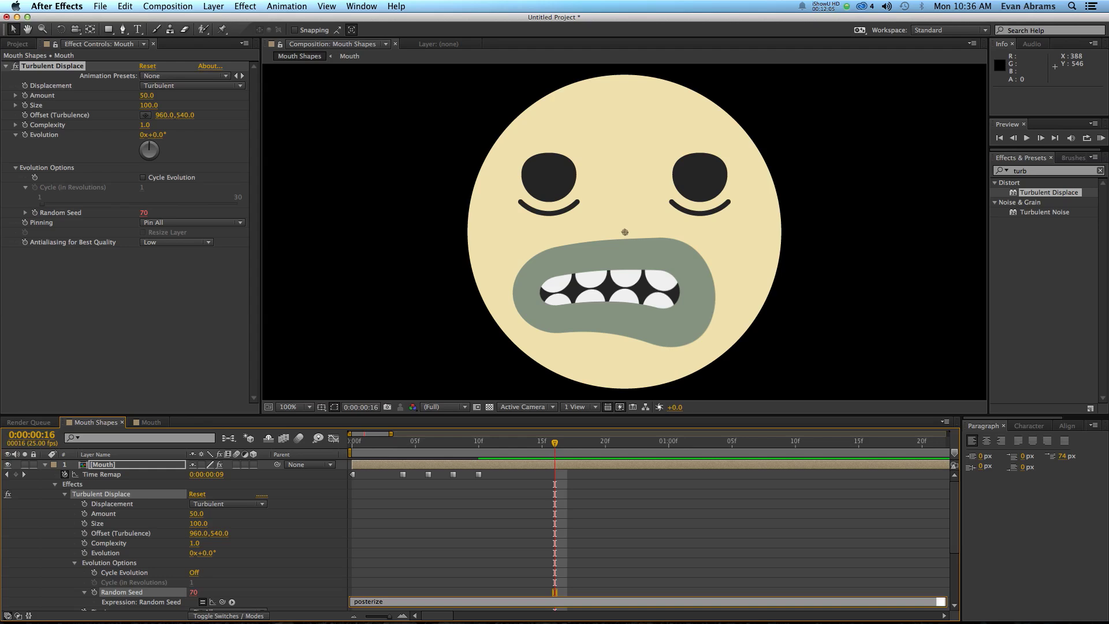
text(Time())
key(Left)
text(12)
key(KP_Enter)
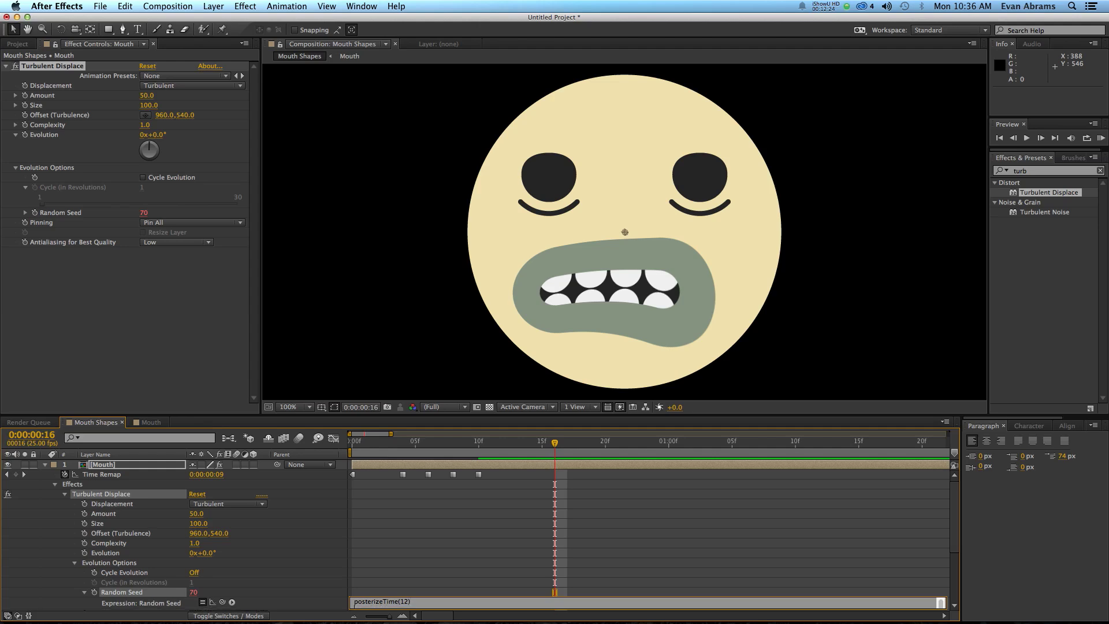
text(random()*100)
Commit the seed expression and preview the current mouth wobble.
key(KP_Enter)
key(KP_0)
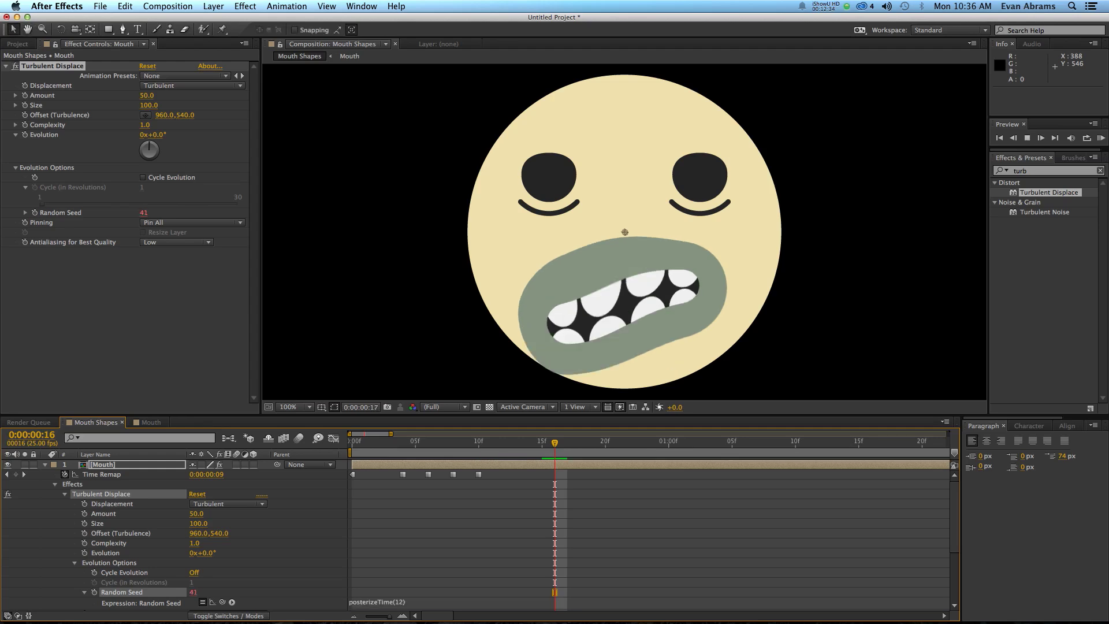
click(574, 451)
key(space)
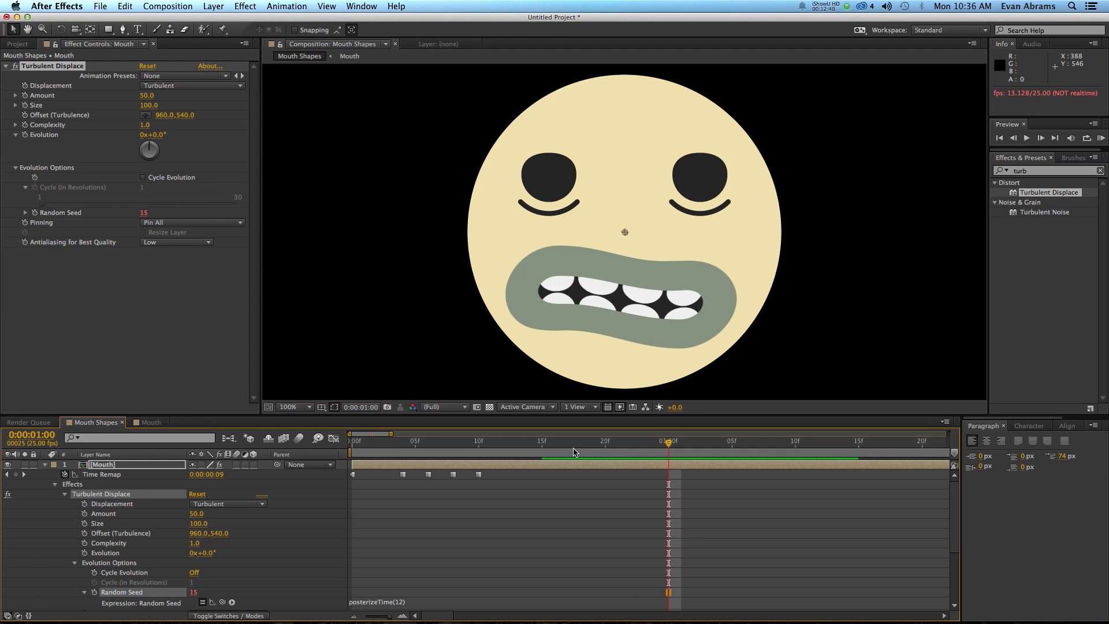
Set the Turbulent Displace Amount to 25 and Size to 25.
click(148, 96)
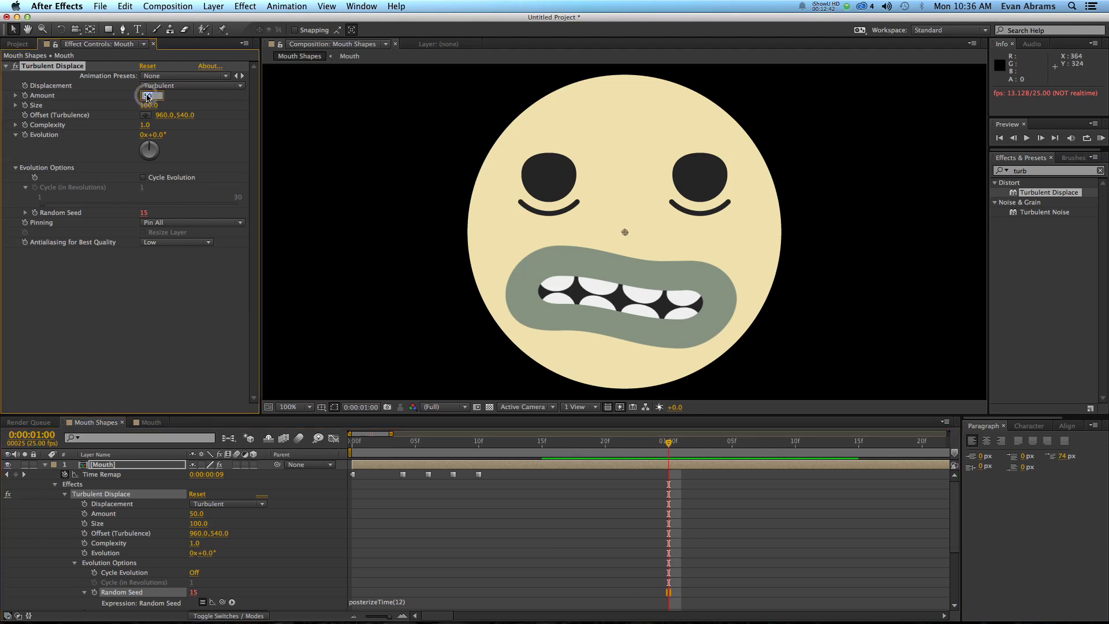
text(25)
key(Return)
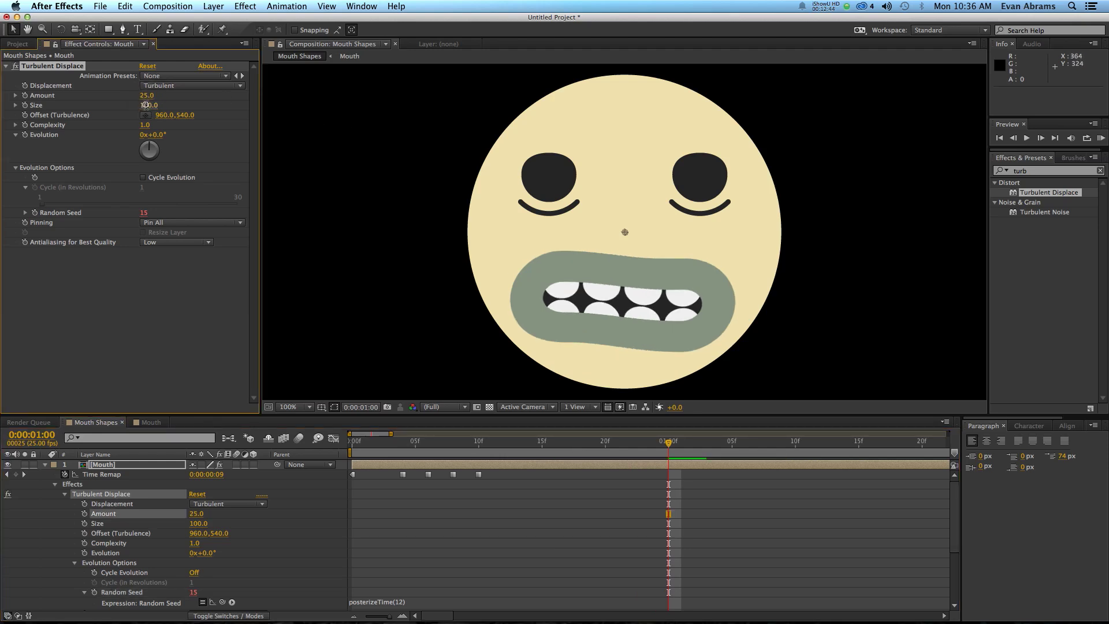
click(147, 105)
text(25)
key(Return)
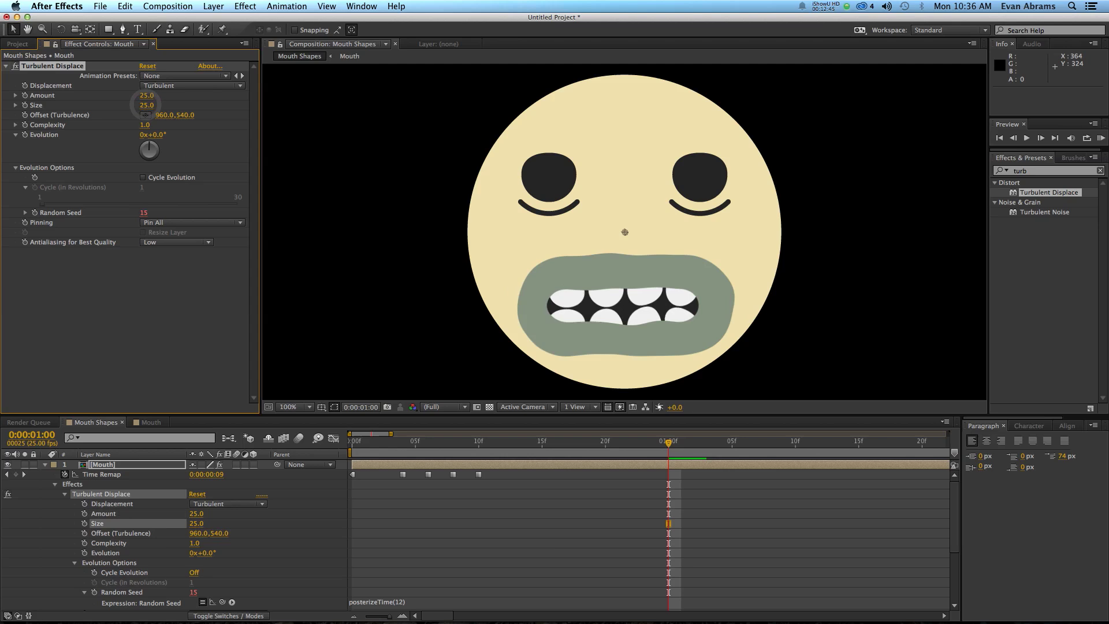
Play back and scrub the animation at 50% view to check the 25/25 wobble.
click(438, 442)
key(space)
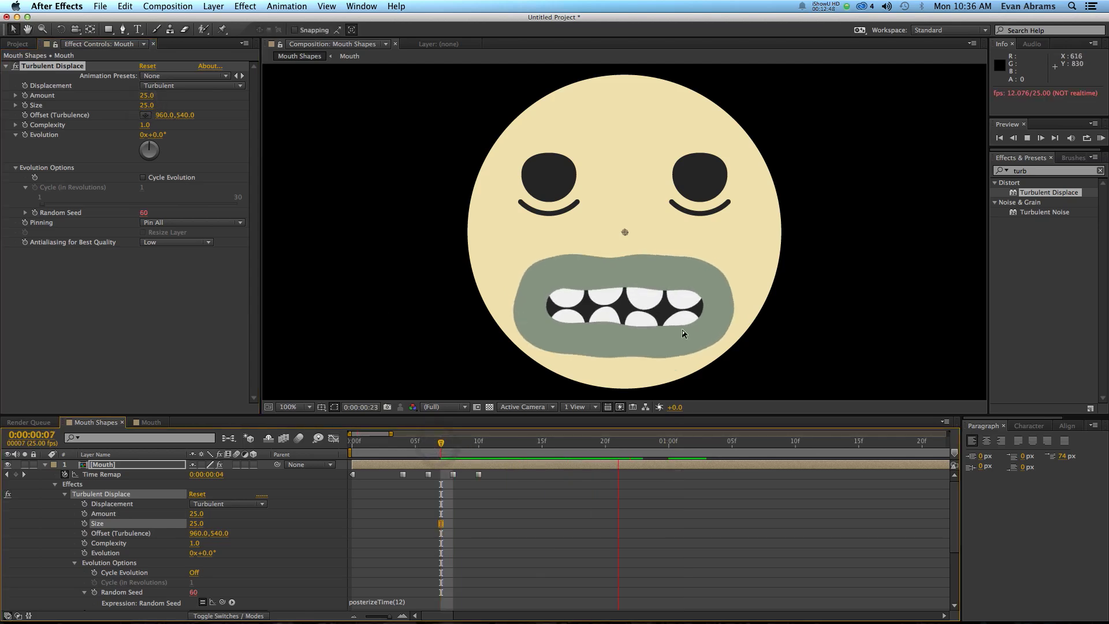
key(space)
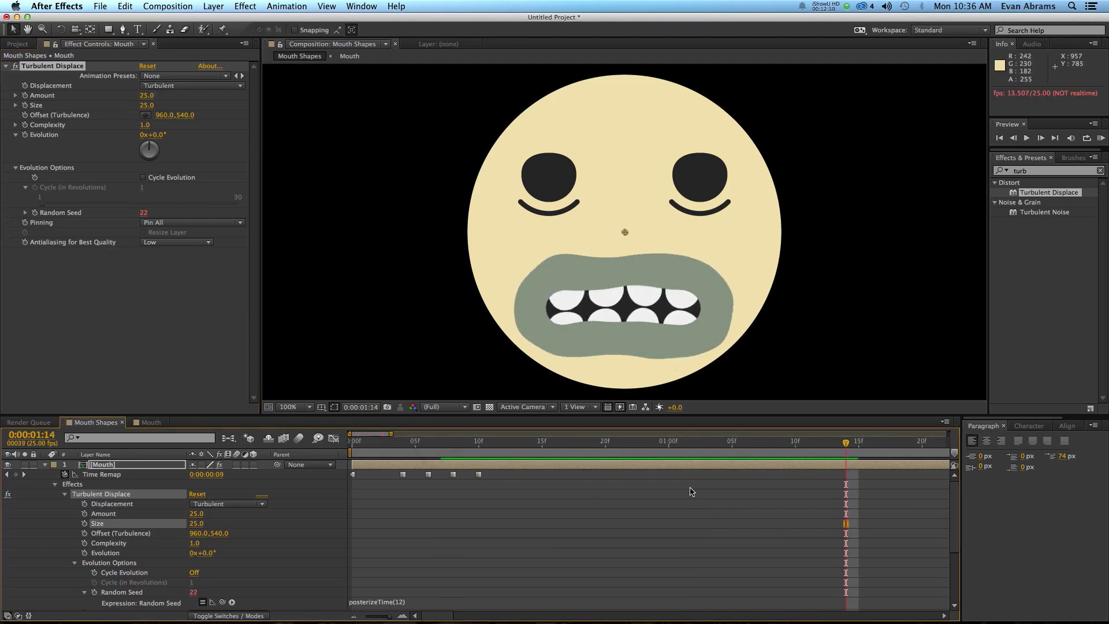
drag(687, 444, 738, 447)
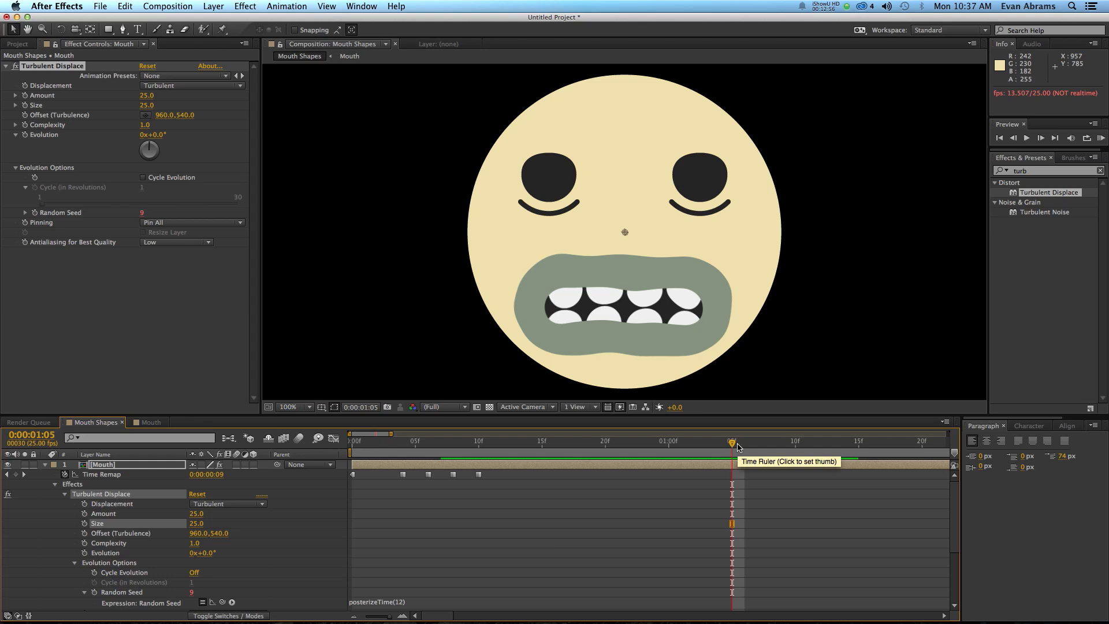
key(comma)
key(space)
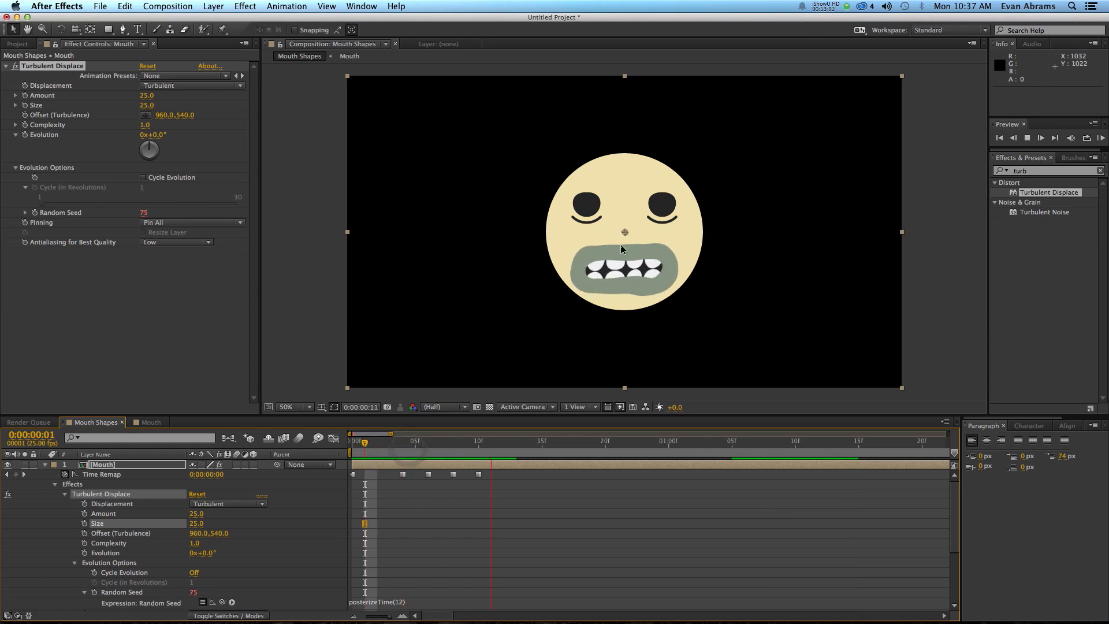
key(space)
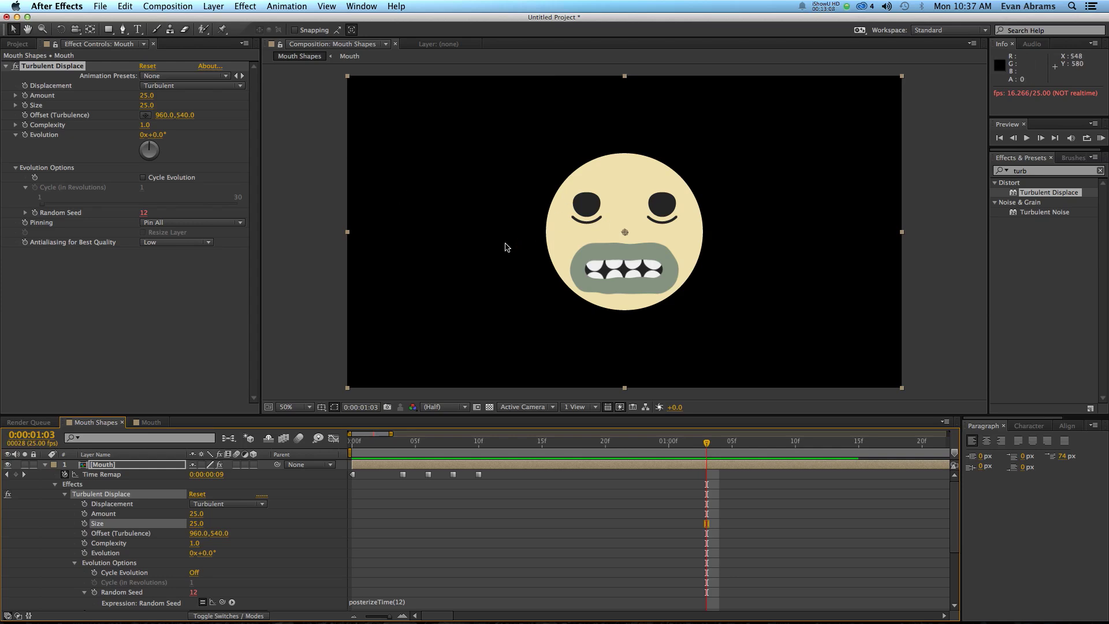
drag(654, 441, 702, 454)
Lower the Turbulent Displace Amount to 10 and preview the subtler wobble.
click(147, 96)
text(10)
key(Return)
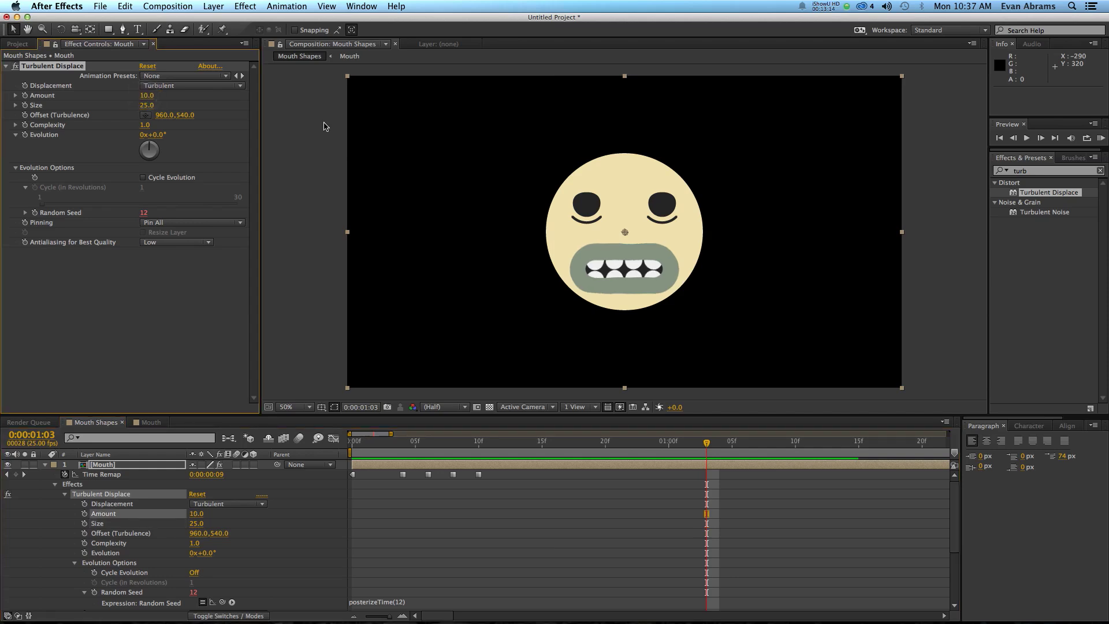
key(space)
click(548, 448)
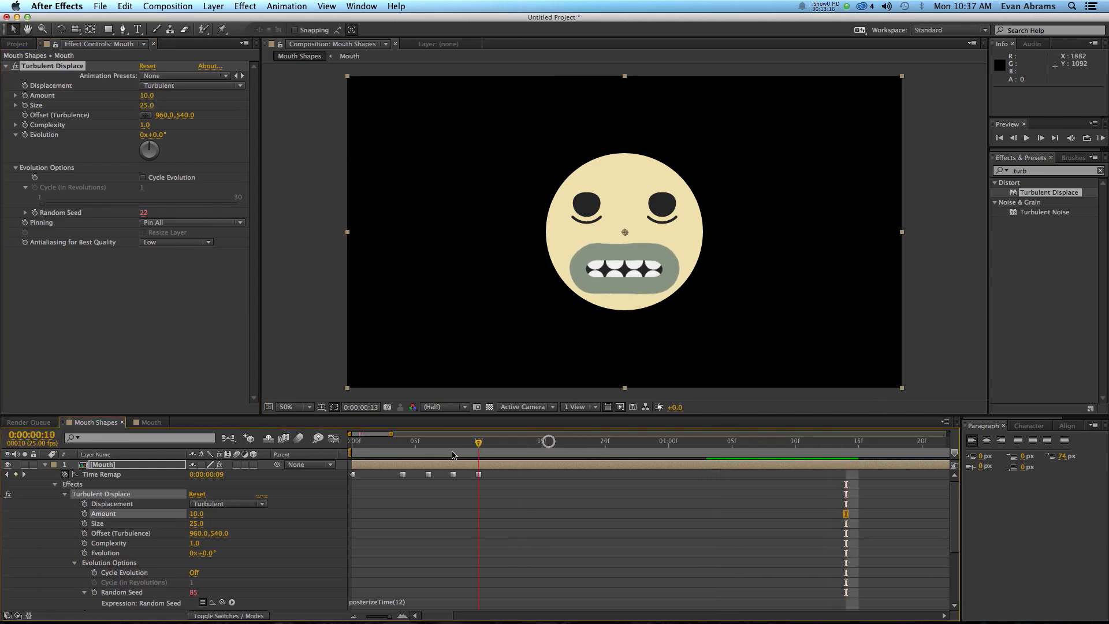
scroll(549, 494, down, 3)
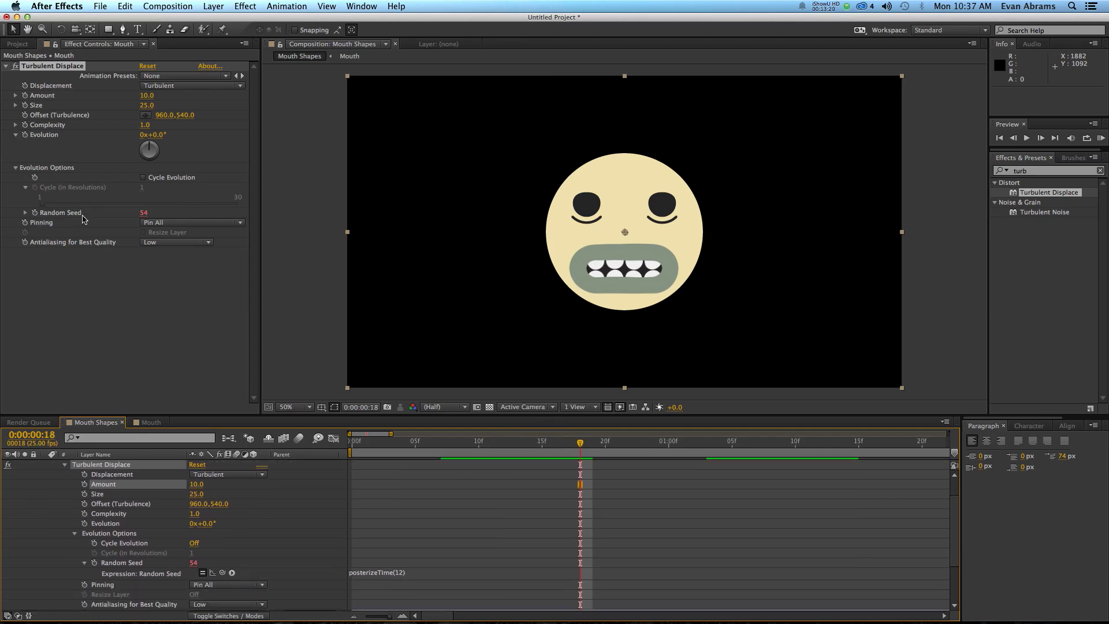
On Layer 1's Turbulent Displace, close the empty Random Seed expression leaving seed 70, then preview the face.
scroll(180, 560, down, 5)
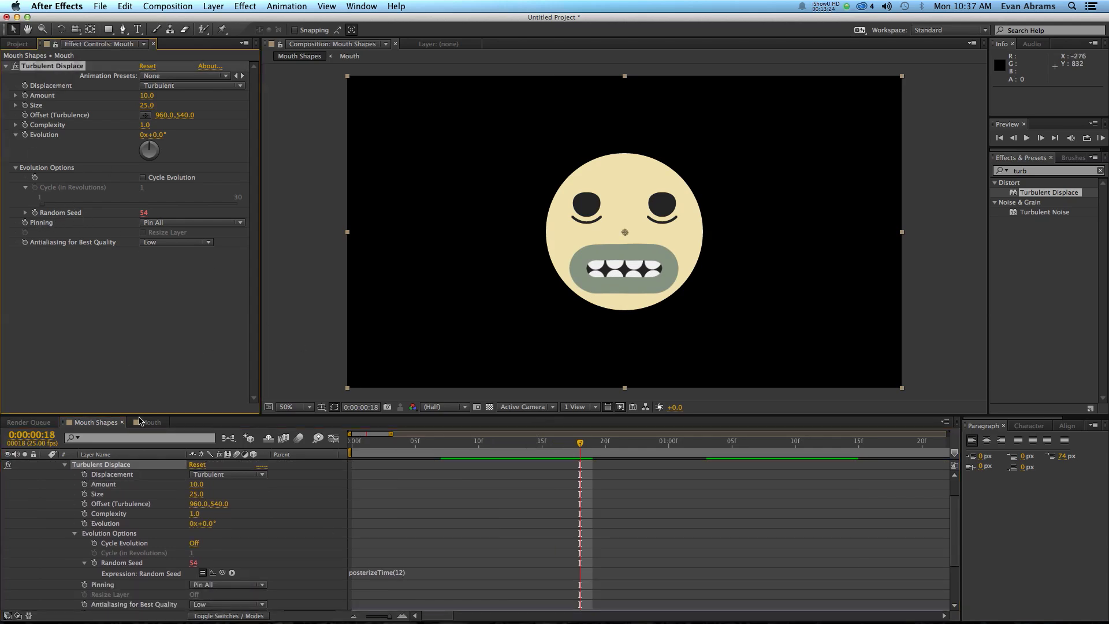
click(365, 549)
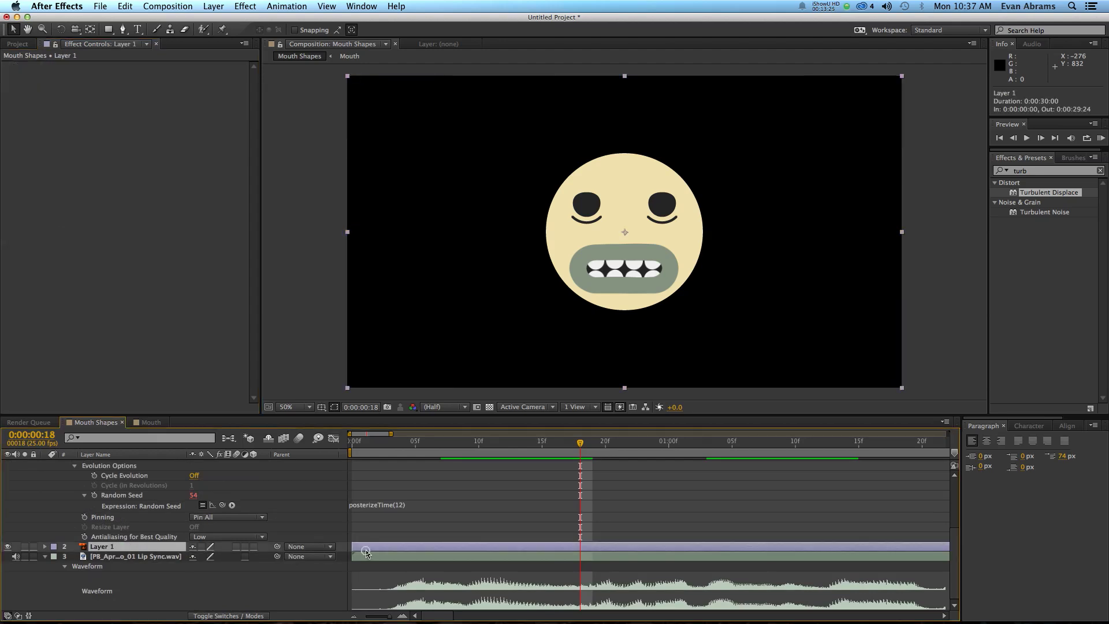
click(471, 506)
click(480, 480)
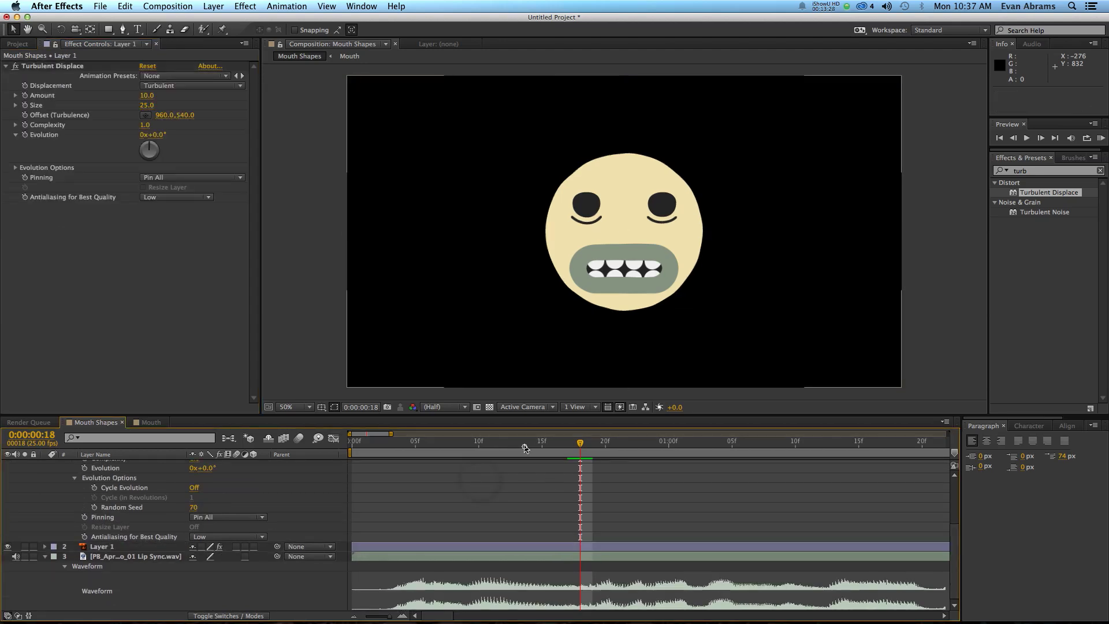
click(520, 442)
key(space)
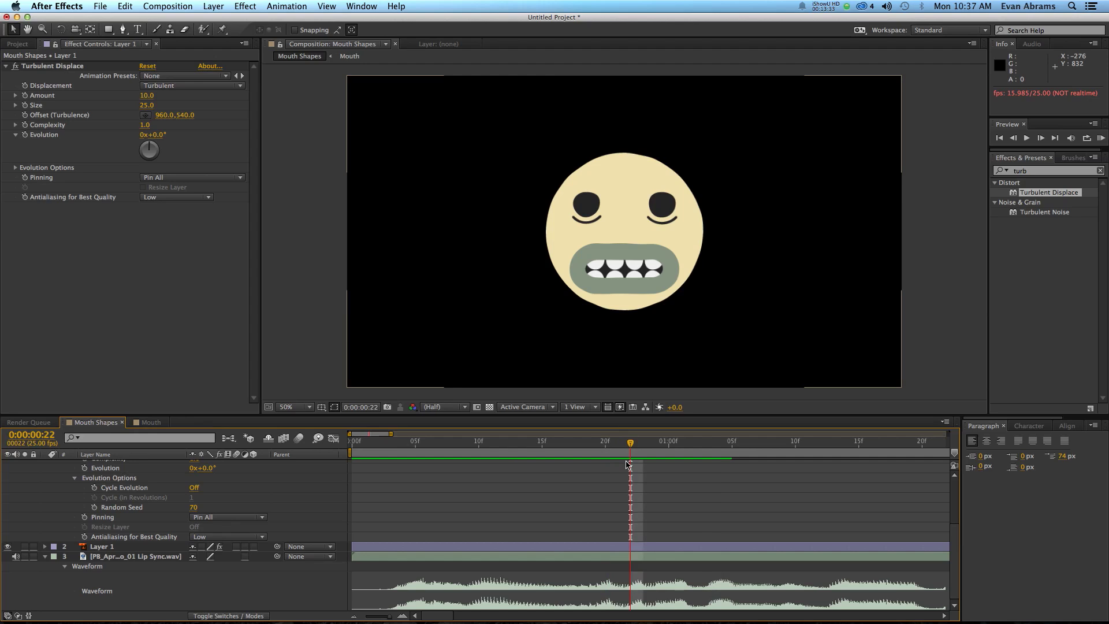